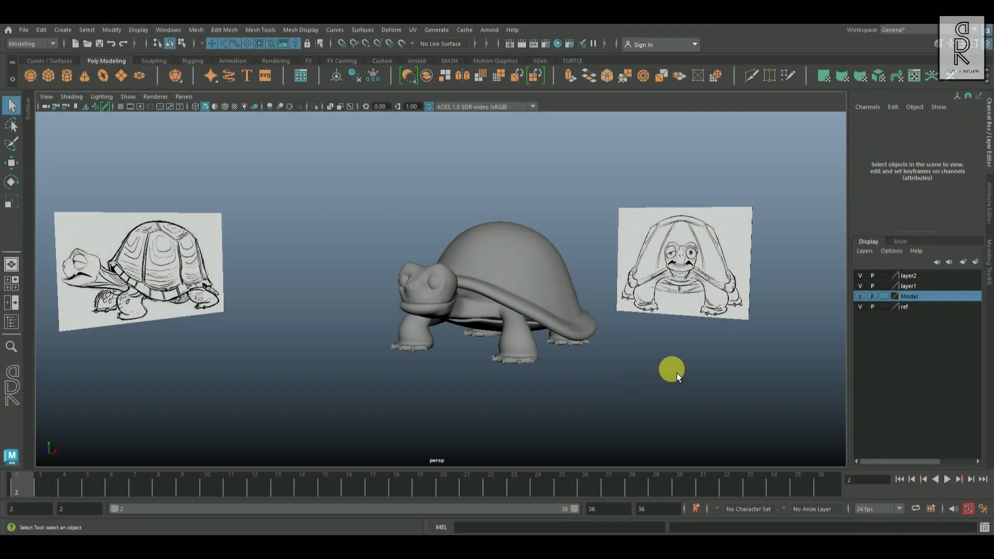
Step: Hide the ref display layer and freeze the transformations of all the turtle's meshes
{"action": "left_click_drag", "start_coordinate": [676, 373], "coordinate": [668, 371], "text": "alt"}
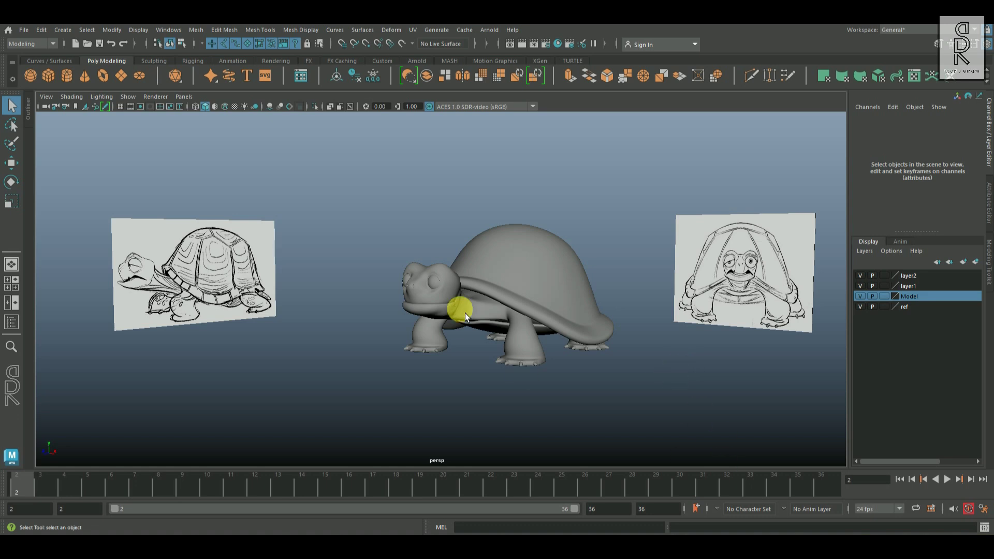
{"action": "left_click", "coordinate": [537, 297]}
{"action": "left_click", "coordinate": [618, 384]}
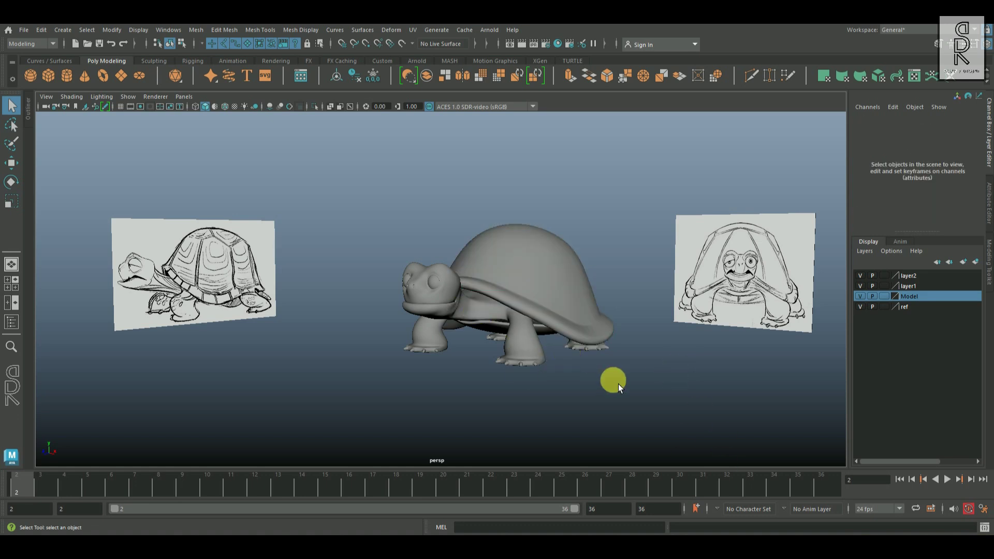
{"action": "left_click", "coordinate": [860, 306]}
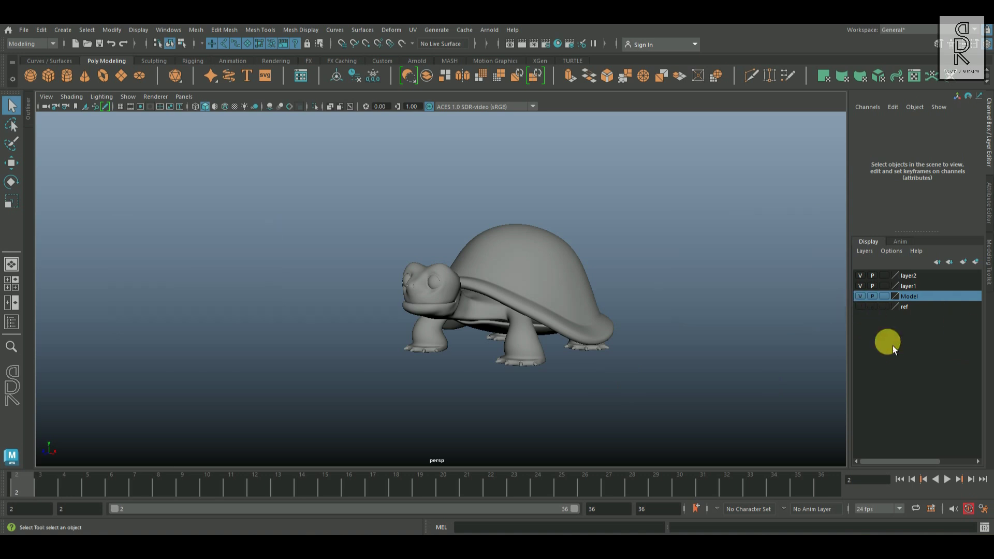
{"action": "left_click_drag", "start_coordinate": [362, 171], "coordinate": [699, 421]}
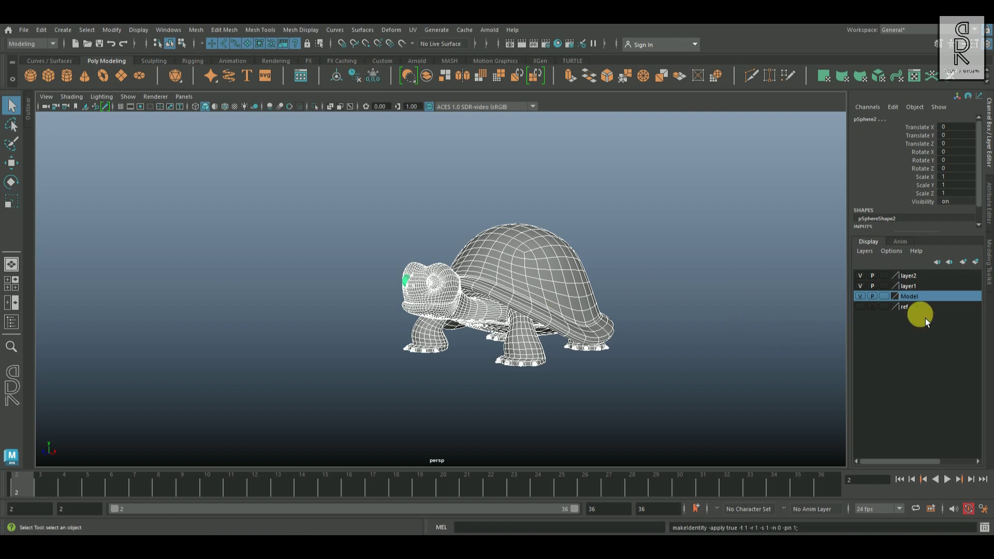
{"action": "left_click", "coordinate": [758, 312]}
Step: Delete the display layers layer1 and layer2
{"action": "left_click", "coordinate": [915, 288]}
{"action": "right_click", "coordinate": [915, 289]}
{"action": "left_click", "coordinate": [926, 392]}
{"action": "left_click", "coordinate": [924, 280]}
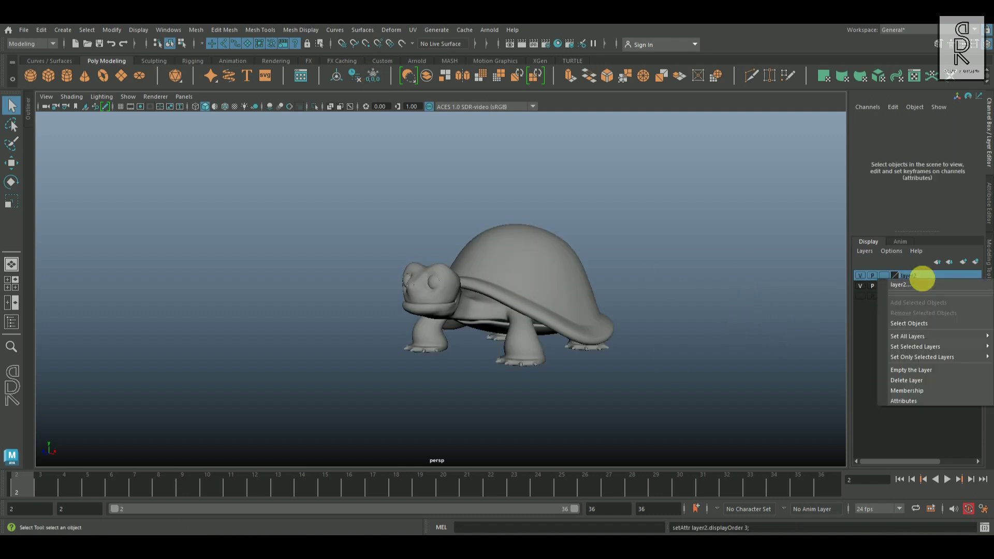
{"action": "right_click", "coordinate": [924, 276]}
{"action": "left_click", "coordinate": [906, 377]}
Step: Empty the Model display layer so that none of the turtle's meshes belong to it
{"action": "left_click_drag", "start_coordinate": [308, 173], "coordinate": [626, 428]}
{"action": "right_click", "coordinate": [918, 277]}
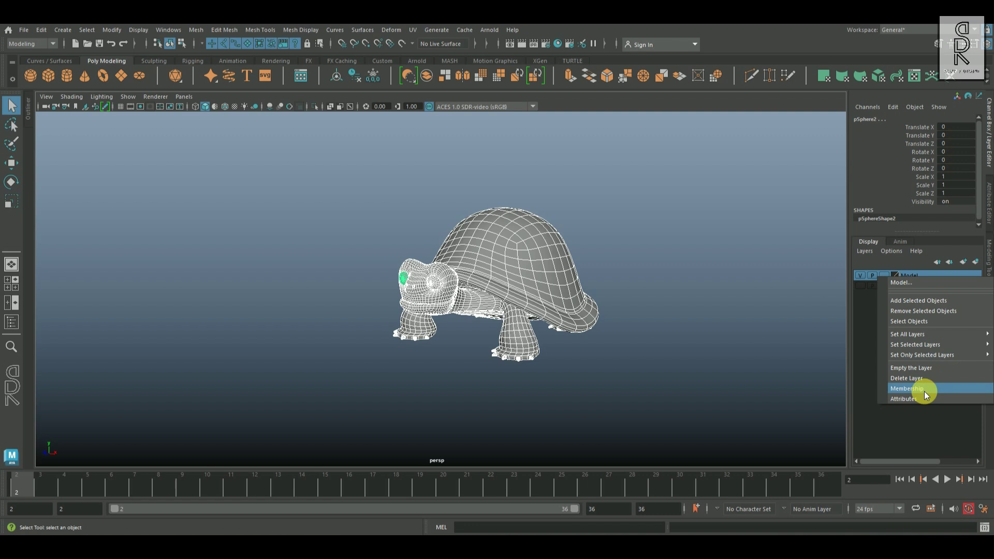
{"action": "left_click", "coordinate": [930, 370]}
{"action": "left_click_drag", "start_coordinate": [720, 366], "coordinate": [675, 366], "text": "alt"}
{"action": "middle_click_drag", "start_coordinate": [675, 366], "coordinate": [604, 363], "text": "alt"}
{"action": "scroll", "coordinate": [585, 358], "scroll_direction": "up", "scroll_amount": 3}
{"action": "left_click_drag", "start_coordinate": [563, 356], "coordinate": [606, 358], "text": "alt"}
{"action": "left_click", "coordinate": [712, 318]}
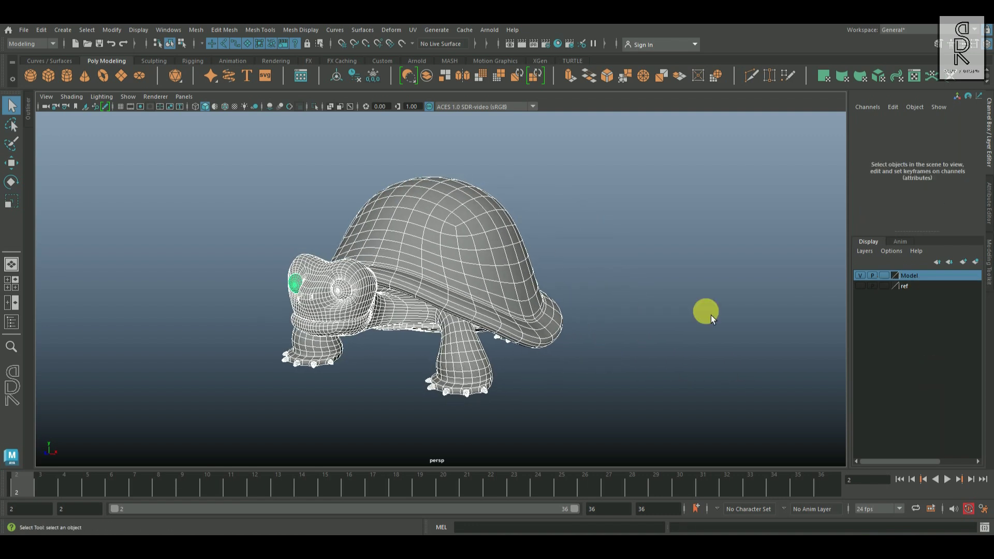
Step: Switch to a two-pane layout with the UV Editor beside the perspective view
{"action": "left_click", "coordinate": [13, 303]}
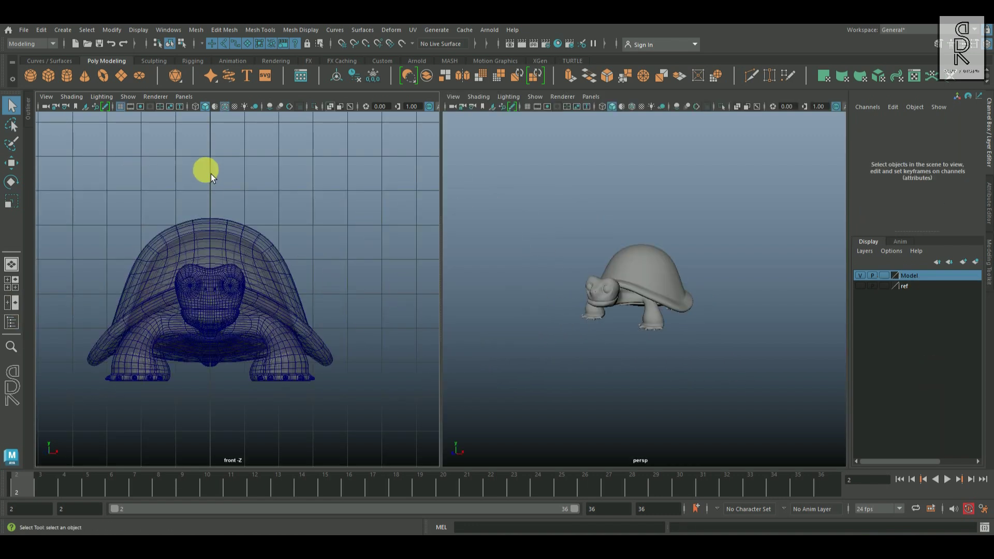
{"action": "left_click", "coordinate": [184, 97]}
{"action": "mouse_move", "coordinate": [221, 151]}
{"action": "left_click", "coordinate": [326, 366]}
{"action": "scroll", "coordinate": [311, 308], "scroll_direction": "down", "scroll_amount": 4}
{"action": "scroll", "coordinate": [331, 306], "scroll_direction": "up", "scroll_amount": 2}
{"action": "middle_click_drag", "start_coordinate": [331, 306], "coordinate": [297, 326], "text": "alt"}
{"action": "scroll", "coordinate": [693, 352], "scroll_direction": "up", "scroll_amount": 5}
Step: Isolate the turtle's domed shell mesh in the perspective view and select it
{"action": "left_click_drag", "start_coordinate": [692, 358], "coordinate": [622, 336], "text": "alt"}
{"action": "left_click", "coordinate": [691, 306]}
{"action": "left_click", "coordinate": [721, 107]}
{"action": "left_click", "coordinate": [732, 361]}
{"action": "left_click", "coordinate": [675, 275]}
{"action": "left_click_drag", "start_coordinate": [676, 370], "coordinate": [595, 269], "text": "alt"}
Step: Keep the UV commands open as a floating window clear of the perspective view
{"action": "left_click", "coordinate": [414, 31]}
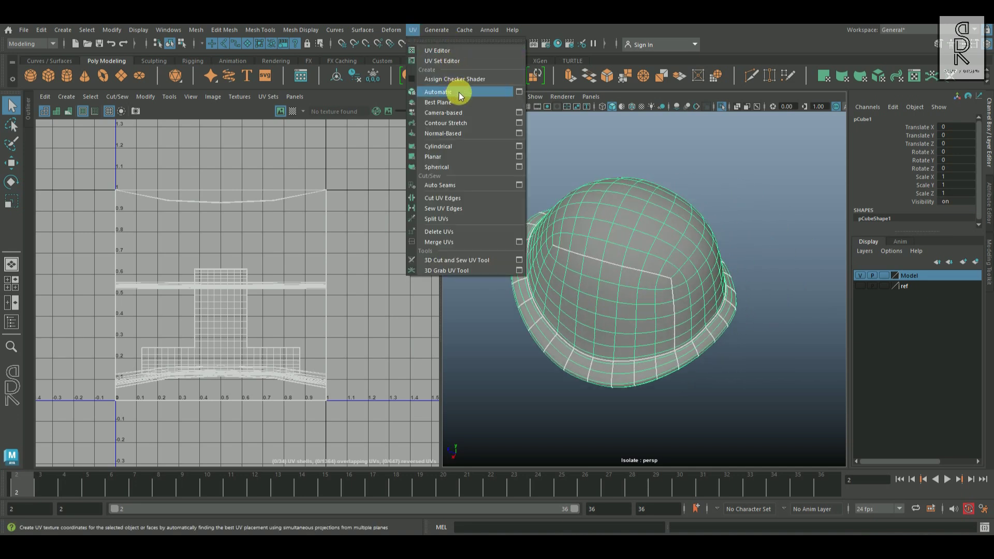
{"action": "left_click", "coordinate": [455, 39]}
{"action": "left_click_drag", "start_coordinate": [810, 214], "coordinate": [898, 37]}
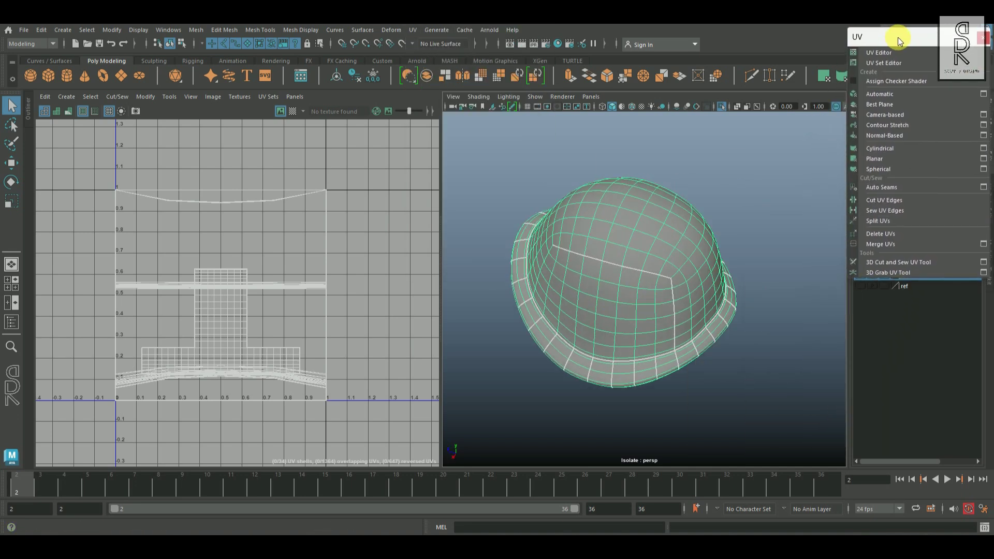
Step: Apply a planar UV projection to the domed shell from the Y axis, fitted to the bounding box
{"action": "left_click", "coordinate": [983, 158]}
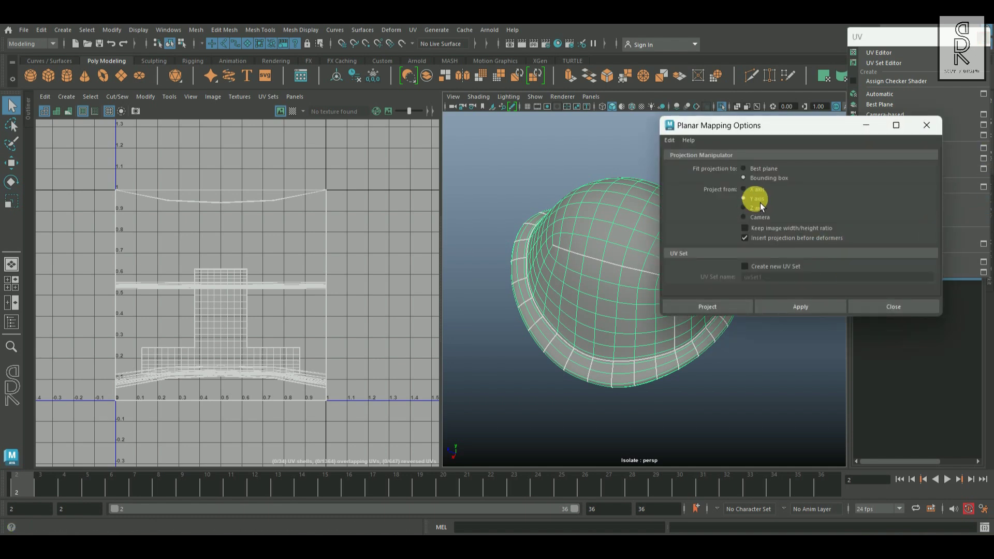
{"action": "left_click", "coordinate": [800, 306]}
{"action": "left_click_drag", "start_coordinate": [642, 341], "coordinate": [958, 158], "text": "alt"}
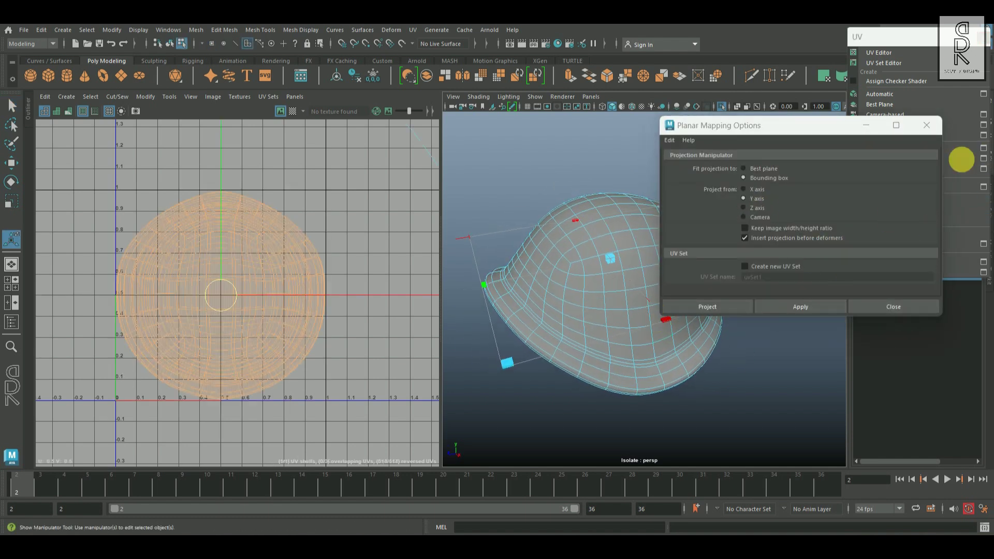
{"action": "left_click_drag", "start_coordinate": [445, 201], "coordinate": [383, 210]}
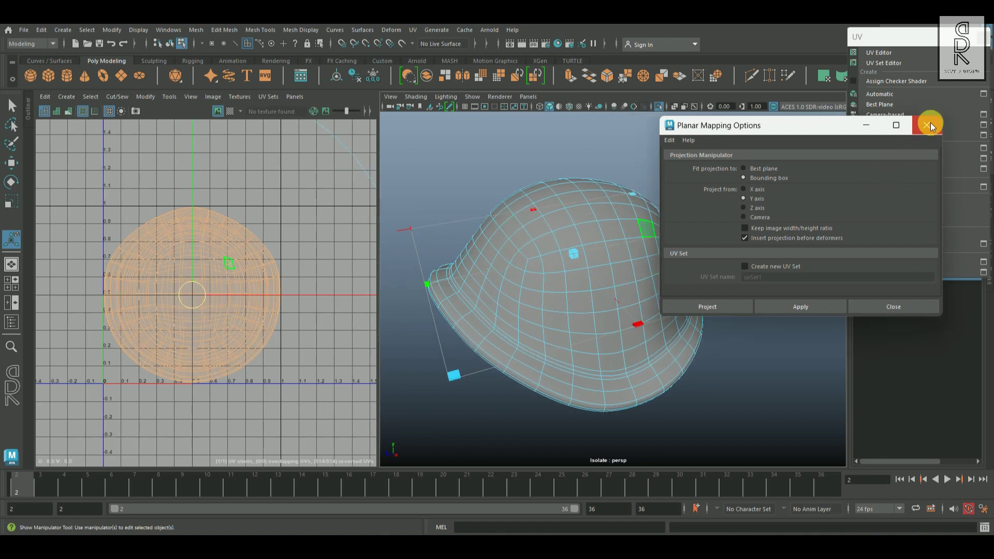
{"action": "left_click", "coordinate": [930, 126]}
Step: Cut the UVs along the outer edge loop where the dome meets the rim
{"action": "left_click_drag", "start_coordinate": [631, 336], "coordinate": [614, 290], "text": "alt"}
{"action": "right_click_drag", "start_coordinate": [571, 231], "coordinate": [576, 179]}
{"action": "left_click_drag", "start_coordinate": [575, 305], "coordinate": [585, 358], "text": "alt"}
{"action": "middle_click_drag", "start_coordinate": [585, 358], "coordinate": [663, 374], "text": "alt"}
{"action": "scroll", "coordinate": [657, 368], "scroll_direction": "up", "scroll_amount": 3}
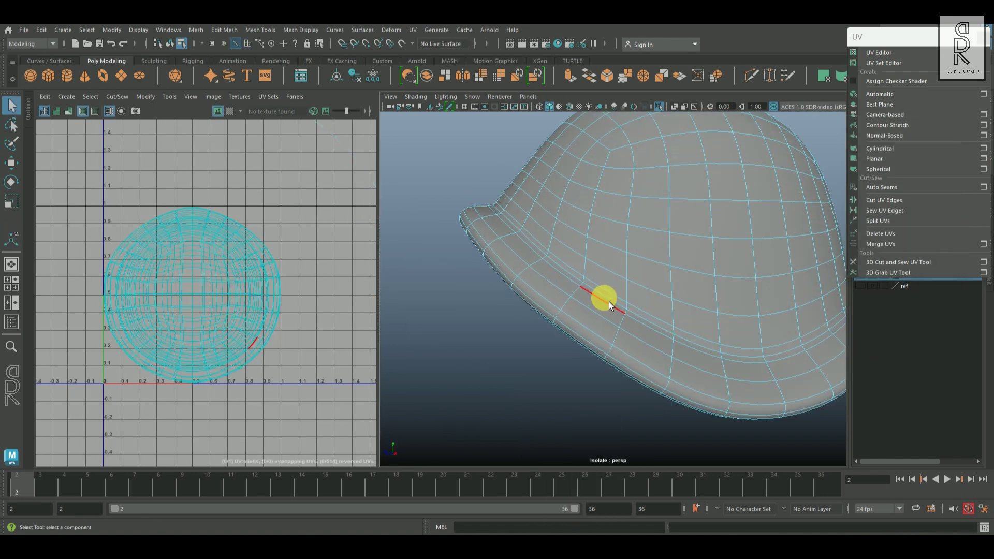
{"action": "double_click", "coordinate": [610, 300]}
{"action": "right_click_drag", "start_coordinate": [730, 328], "coordinate": [684, 327], "text": "alt"}
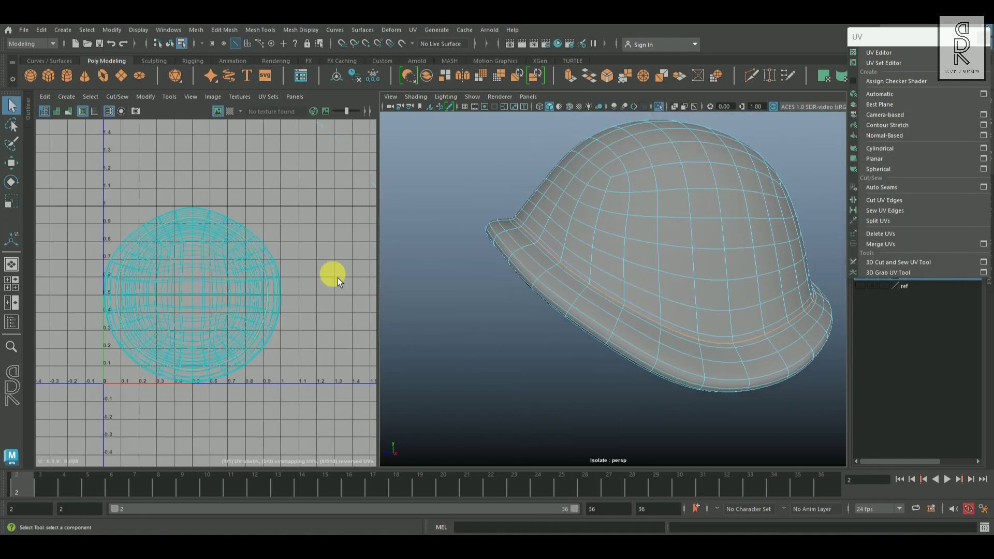
{"action": "right_click", "coordinate": [320, 220], "text": "shift"}
{"action": "right_click_drag", "start_coordinate": [318, 224], "coordinate": [239, 266], "text": "shift"}
Step: Cut the UVs along the matching edge loop on the inside of the domed shell
{"action": "left_click_drag", "start_coordinate": [670, 312], "coordinate": [554, 272], "text": "alt"}
{"action": "left_click", "coordinate": [549, 219]}
{"action": "left_click_drag", "start_coordinate": [643, 224], "coordinate": [657, 278], "text": "alt"}
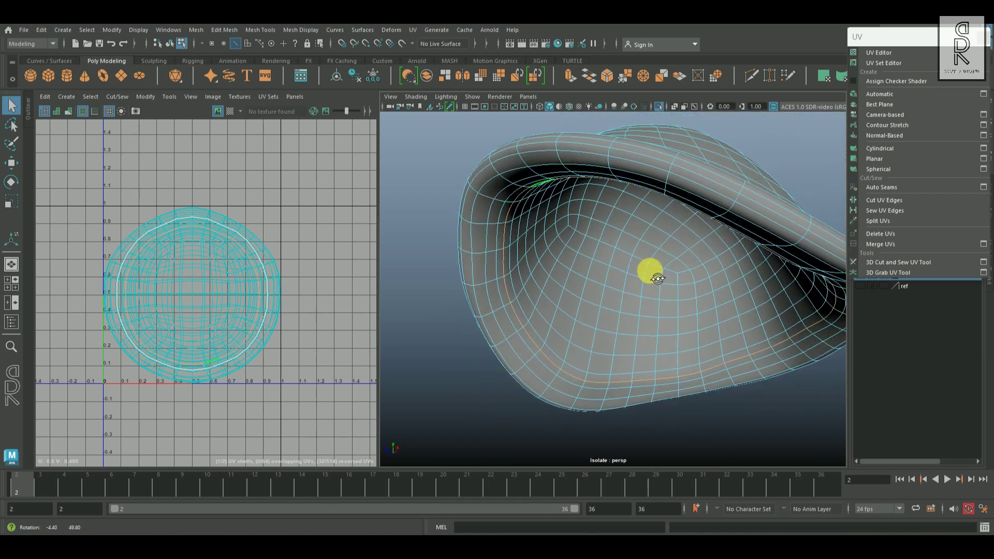
{"action": "right_click_drag", "start_coordinate": [319, 234], "coordinate": [249, 261], "text": "shift"}
{"action": "left_click_drag", "start_coordinate": [622, 243], "coordinate": [667, 305], "text": "alt"}
{"action": "scroll", "coordinate": [656, 292], "scroll_direction": "down", "scroll_amount": 6}
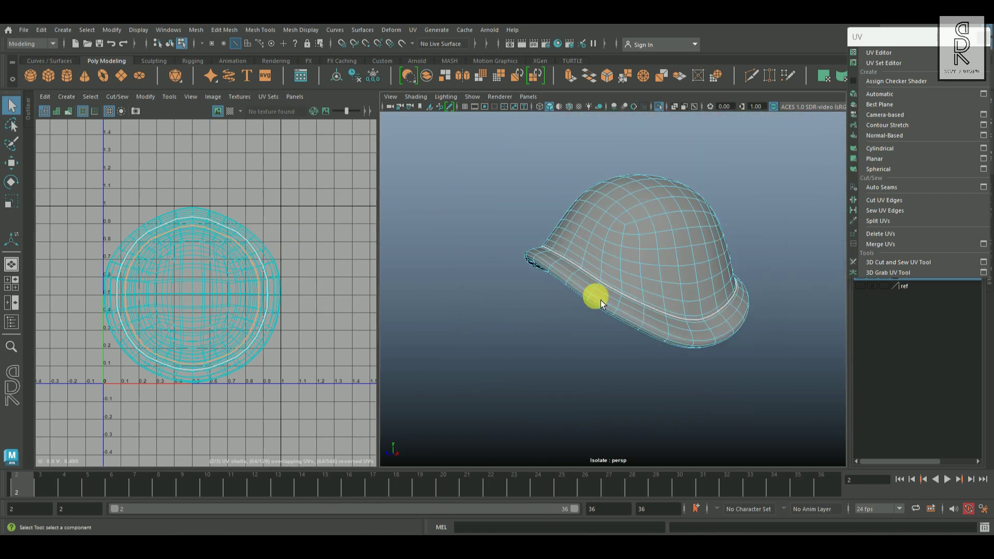
Step: Move the inner and outer dome UV shells off the rim's ring so the three pieces no longer overlap
{"action": "right_click_drag", "start_coordinate": [228, 284], "coordinate": [266, 287]}
{"action": "scroll", "coordinate": [264, 287], "scroll_direction": "down", "scroll_amount": 3}
{"action": "right_click", "coordinate": [213, 264]}
{"action": "right_click_drag", "start_coordinate": [157, 248], "coordinate": [157, 248]}
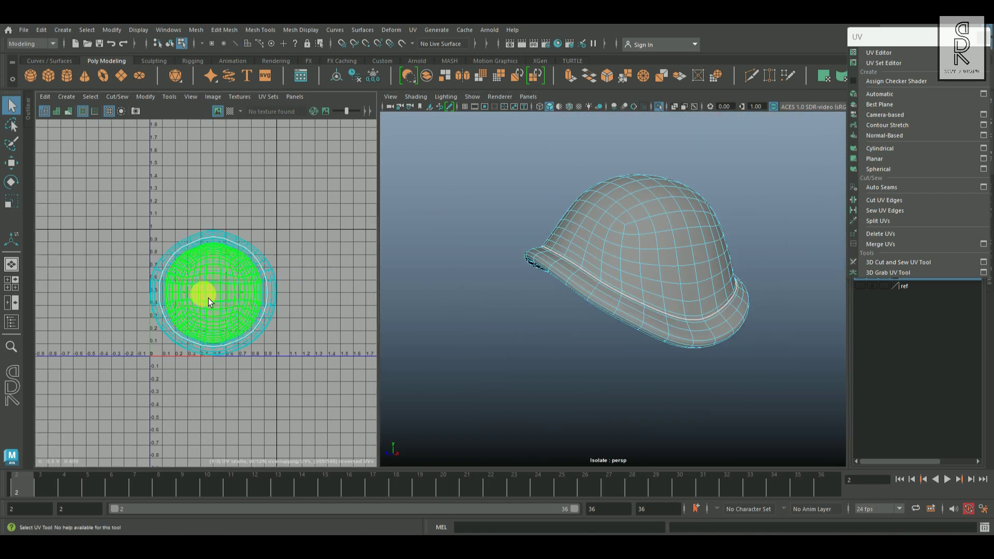
{"action": "left_click", "coordinate": [206, 296]}
{"action": "key", "text": "w"}
{"action": "left_click_drag", "start_coordinate": [214, 293], "coordinate": [82, 238]}
{"action": "left_click_drag", "start_coordinate": [217, 293], "coordinate": [312, 186]}
{"action": "right_click_drag", "start_coordinate": [311, 294], "coordinate": [339, 231], "text": "alt"}
{"action": "middle_click_drag", "start_coordinate": [339, 232], "coordinate": [309, 271], "text": "alt"}
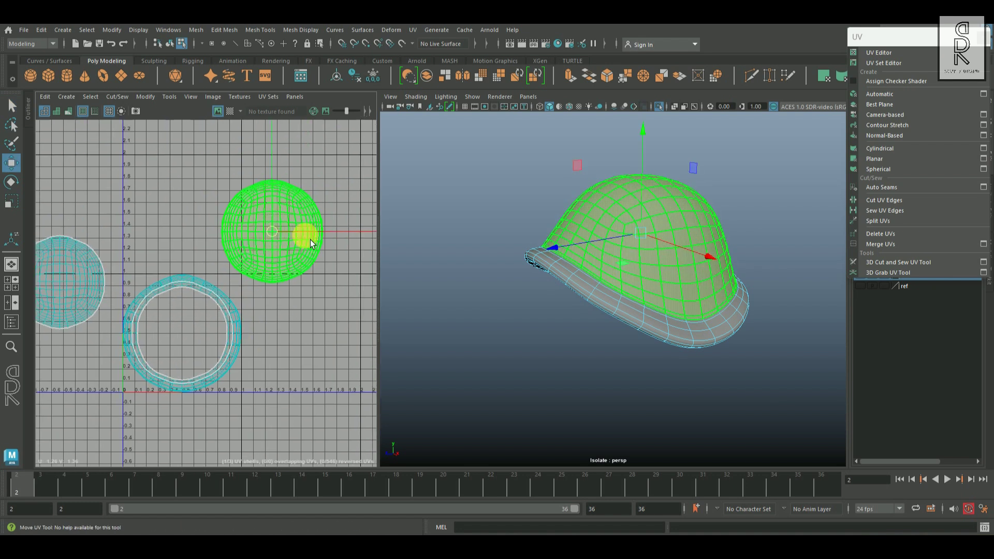
Step: Unfold the UV shell of the outer dome
{"action": "right_click", "coordinate": [306, 213], "text": "shift"}
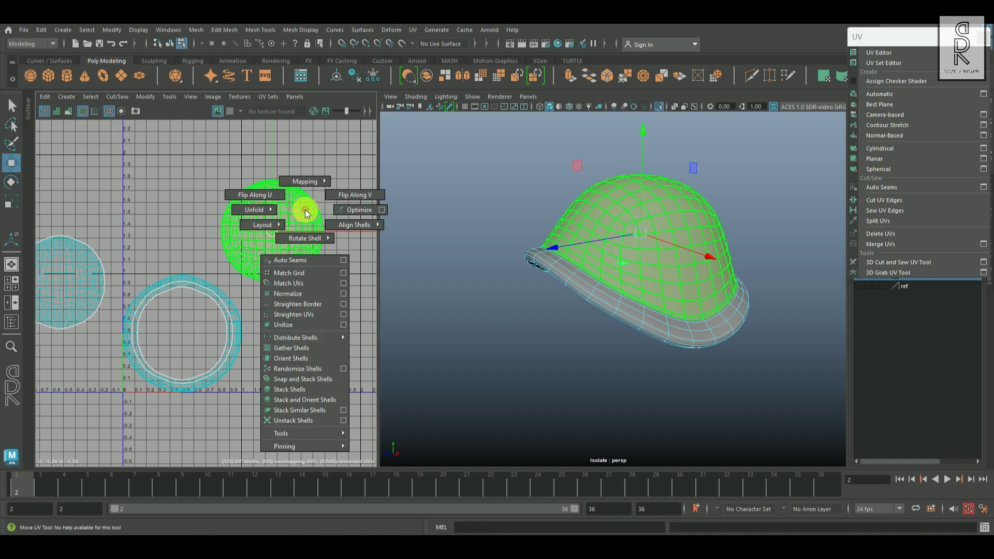
{"action": "right_click_drag", "start_coordinate": [247, 210], "coordinate": [122, 205], "text": "shift"}
{"action": "left_click", "coordinate": [314, 330]}
{"action": "right_click_drag", "start_coordinate": [313, 329], "coordinate": [292, 331], "text": "alt"}
Step: Unfold the UV shells of the inner dome and the rim ring
{"action": "left_click", "coordinate": [101, 287]}
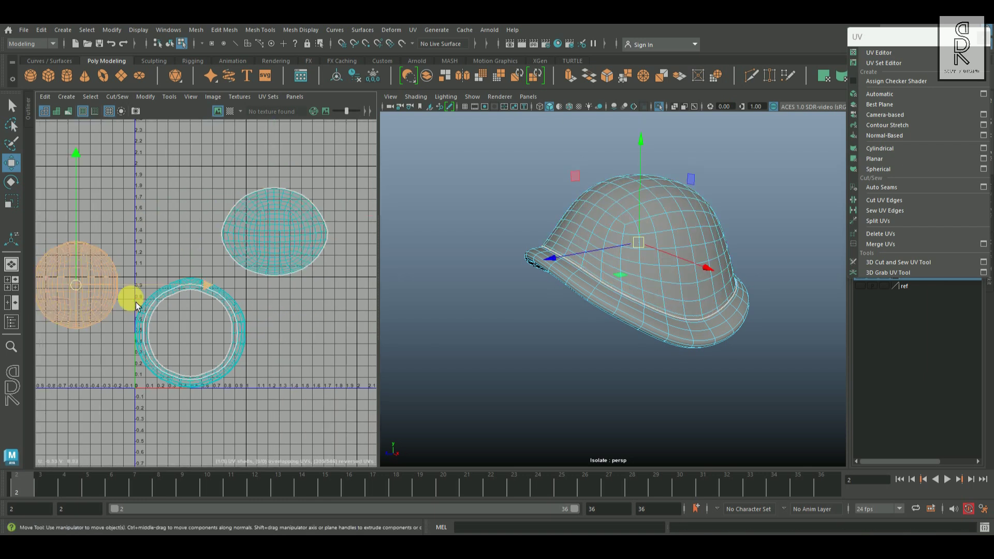
{"action": "middle_click_drag", "start_coordinate": [193, 300], "coordinate": [240, 297], "text": "alt"}
{"action": "right_click_drag", "start_coordinate": [235, 240], "coordinate": [182, 243], "text": "shift"}
{"action": "left_click", "coordinate": [255, 284]}
{"action": "middle_click_drag", "start_coordinate": [296, 381], "coordinate": [285, 389], "text": "alt"}
{"action": "right_click_drag", "start_coordinate": [284, 390], "coordinate": [281, 390], "text": "alt"}
{"action": "left_click", "coordinate": [318, 386]}
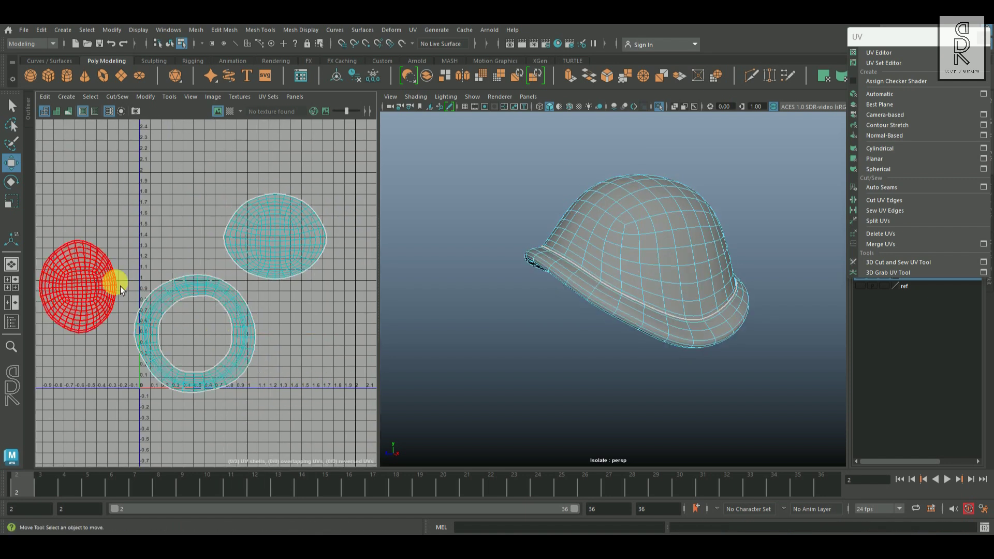
Step: Rotate the inner dome's UV shell about 90 degrees to match the orientation of the outer dome's
{"action": "right_click_drag", "start_coordinate": [99, 277], "coordinate": [146, 274]}
{"action": "left_click_drag", "start_coordinate": [102, 279], "coordinate": [127, 293]}
{"action": "left_click_drag", "start_coordinate": [688, 331], "coordinate": [658, 299], "text": "alt"}
{"action": "left_click", "coordinate": [274, 262]}
{"action": "left_click_drag", "start_coordinate": [559, 325], "coordinate": [581, 265], "text": "alt"}
{"action": "left_click", "coordinate": [88, 262]}
{"action": "key", "text": "e"}
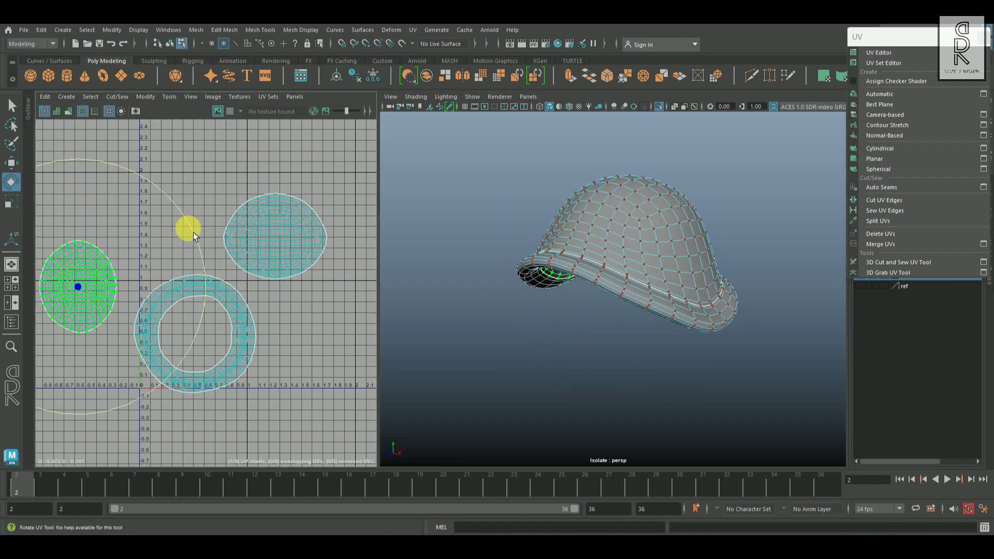
{"action": "left_click_drag", "start_coordinate": [196, 349], "coordinate": [130, 384]}
{"action": "key", "text": "ctrl+z"}
{"action": "middle_click_drag", "start_coordinate": [211, 275], "coordinate": [268, 266], "text": "alt"}
{"action": "right_click_drag", "start_coordinate": [222, 319], "coordinate": [267, 345], "text": "alt"}
{"action": "left_click", "coordinate": [200, 432]}
Step: Align the rim ring's UV shell with the two dome shells, checking its lower UVs against the mesh
{"action": "scroll", "coordinate": [259, 366], "scroll_direction": "down", "scroll_amount": 3}
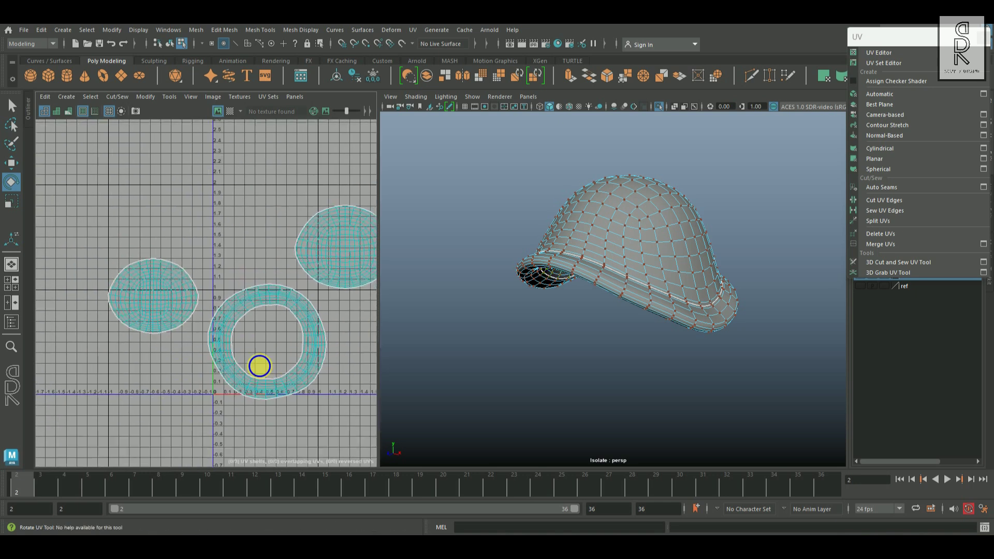
{"action": "left_click_drag", "start_coordinate": [236, 355], "coordinate": [254, 411]}
{"action": "left_click_drag", "start_coordinate": [596, 353], "coordinate": [538, 305], "text": "alt"}
{"action": "left_click", "coordinate": [459, 399]}
{"action": "left_click", "coordinate": [259, 306]}
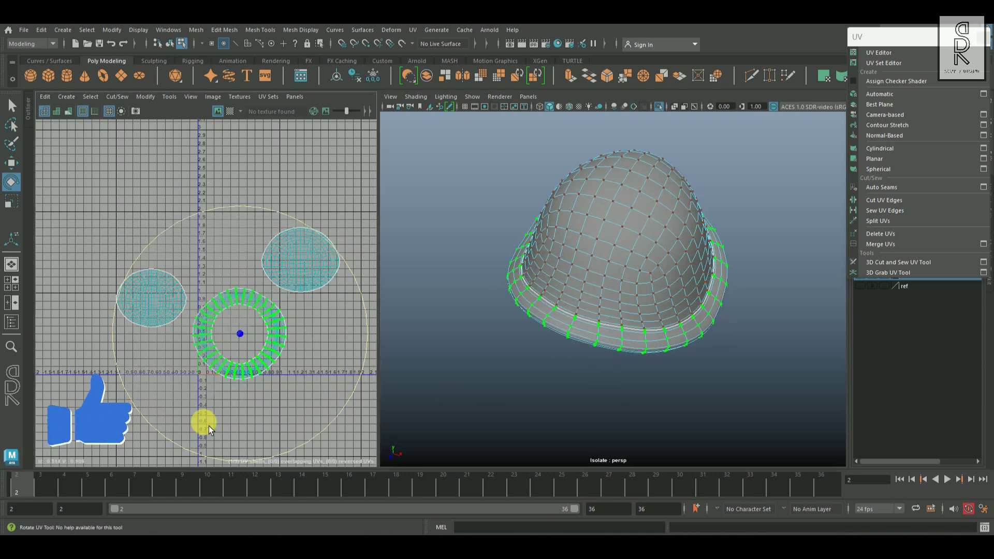
{"action": "left_click", "coordinate": [345, 443]}
{"action": "left_click_drag", "start_coordinate": [260, 404], "coordinate": [235, 354]}
{"action": "left_click", "coordinate": [13, 107]}
{"action": "left_click_drag", "start_coordinate": [596, 373], "coordinate": [586, 313], "text": "alt"}
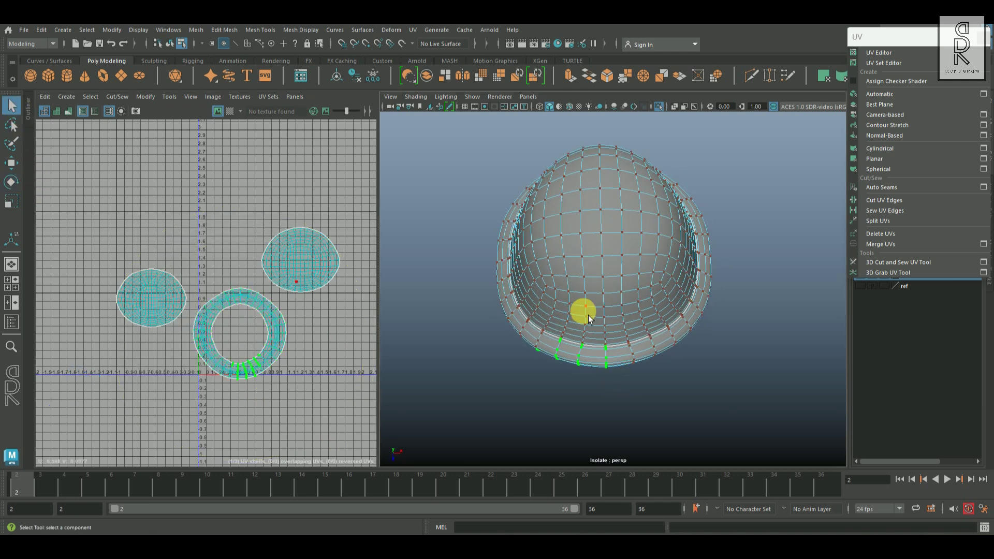
{"action": "scroll", "coordinate": [306, 361], "scroll_direction": "down", "scroll_amount": 2}
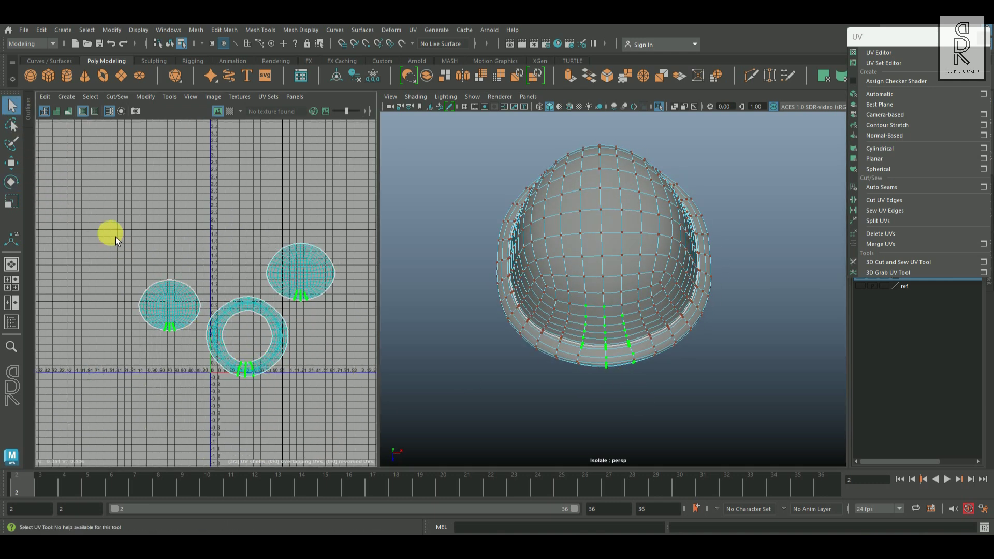
Step: Lay out all three UV shells inside the 0 to 1 UV space
{"action": "right_click", "coordinate": [325, 216], "text": "shift"}
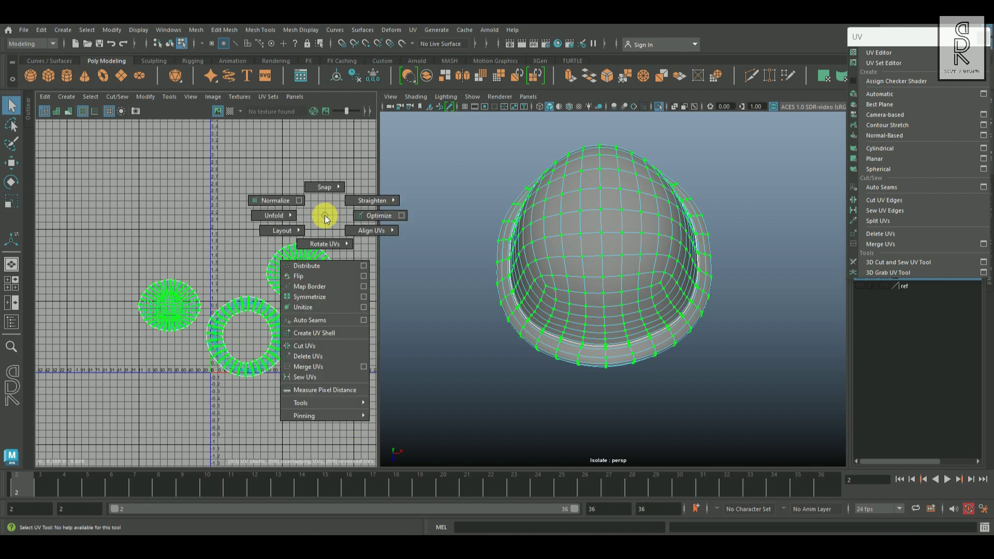
{"action": "left_click", "coordinate": [280, 236]}
{"action": "right_click_drag", "start_coordinate": [205, 266], "coordinate": [204, 265], "text": "shift"}
{"action": "left_click", "coordinate": [151, 331]}
{"action": "right_click_drag", "start_coordinate": [151, 332], "coordinate": [202, 409], "text": "alt"}
{"action": "middle_click_drag", "start_coordinate": [202, 409], "coordinate": [119, 362], "text": "alt"}
{"action": "left_click_drag", "start_coordinate": [107, 239], "coordinate": [190, 340]}
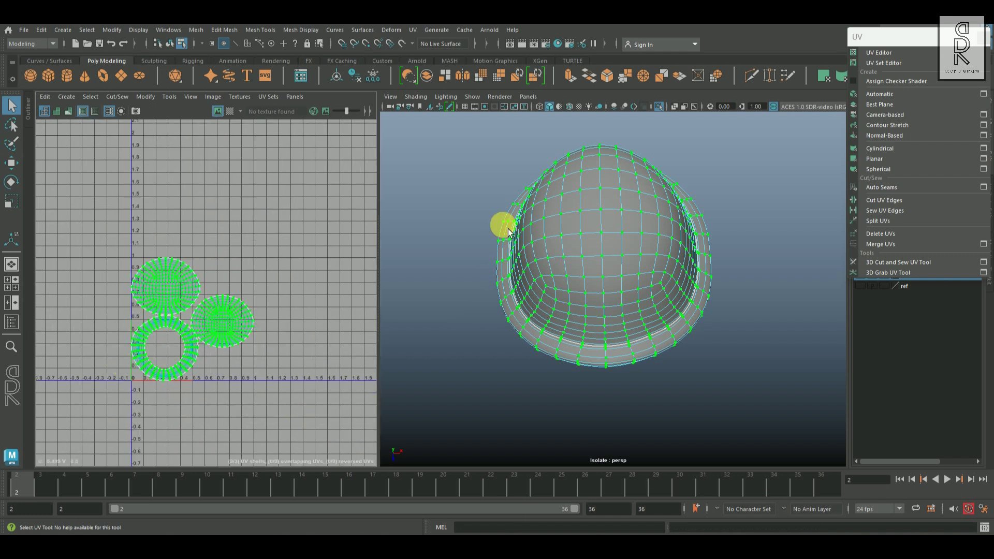
Step: Display the checker map on the domed shell and inspect its pattern for UV distortion in object mode
{"action": "left_click", "coordinate": [231, 112]}
{"action": "left_click_drag", "start_coordinate": [682, 381], "coordinate": [606, 295], "text": "alt"}
{"action": "right_click_drag", "start_coordinate": [631, 241], "coordinate": [699, 211]}
{"action": "left_click_drag", "start_coordinate": [806, 307], "coordinate": [737, 305], "text": "alt"}
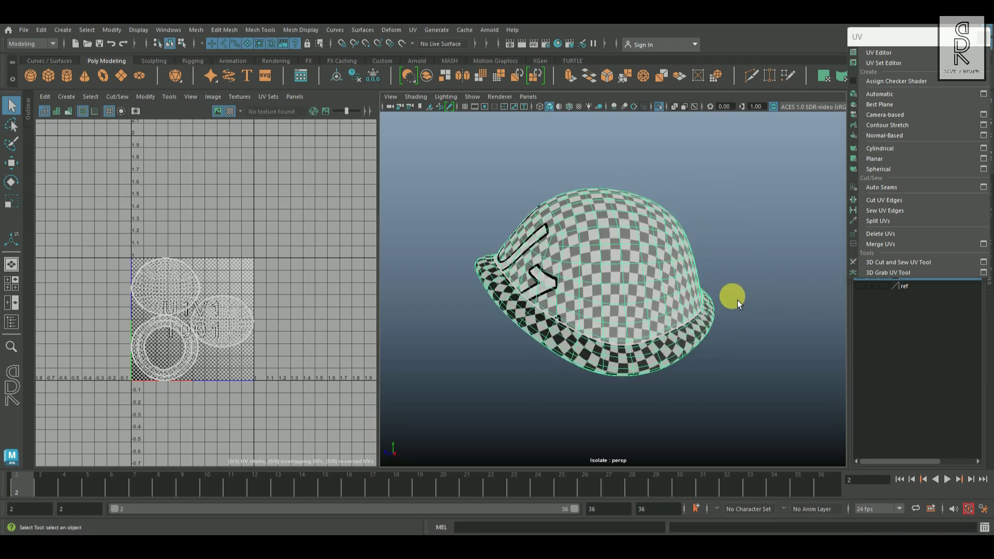
{"action": "left_click_drag", "start_coordinate": [775, 121], "coordinate": [714, 290], "text": "alt"}
{"action": "left_click_drag", "start_coordinate": [781, 111], "coordinate": [741, 264], "text": "alt"}
{"action": "scroll", "coordinate": [740, 264], "scroll_direction": "down", "scroll_amount": 3}
Step: Add the domed shell mesh to the Model display layer and hide that layer
{"action": "left_click_drag", "start_coordinate": [914, 47], "coordinate": [866, 36]}
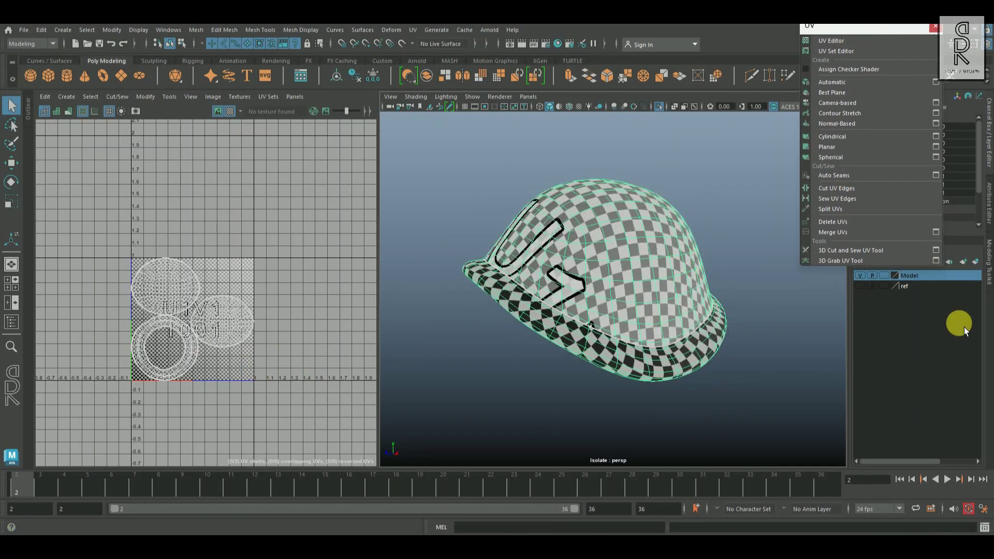
{"action": "right_click", "coordinate": [910, 276]}
{"action": "left_click", "coordinate": [924, 300]}
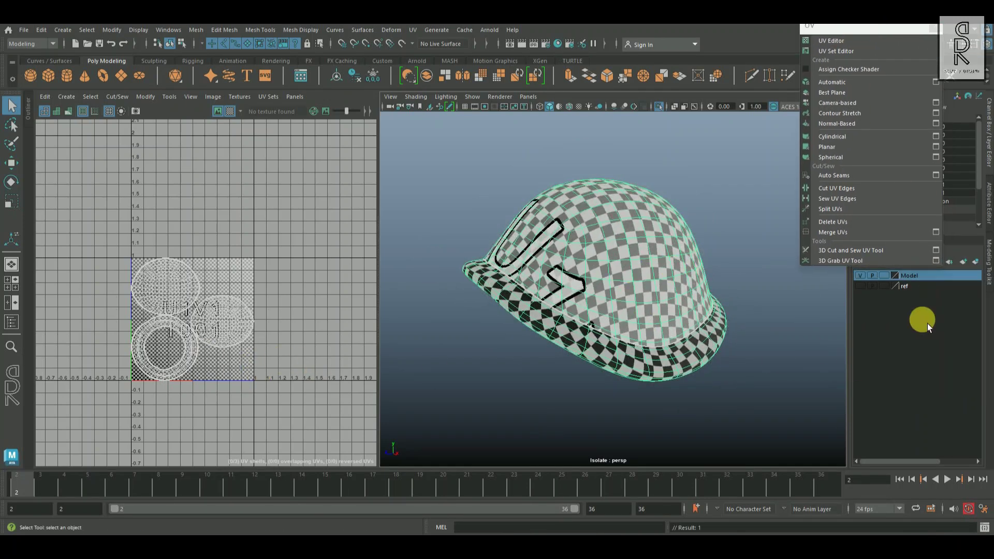
{"action": "left_click", "coordinate": [860, 276]}
Step: Isolate the turtle's belly plate mesh and turn off the checker map display
{"action": "left_click", "coordinate": [658, 106]}
{"action": "left_click_drag", "start_coordinate": [682, 318], "coordinate": [641, 290], "text": "alt"}
{"action": "key", "text": "ctrl+1"}
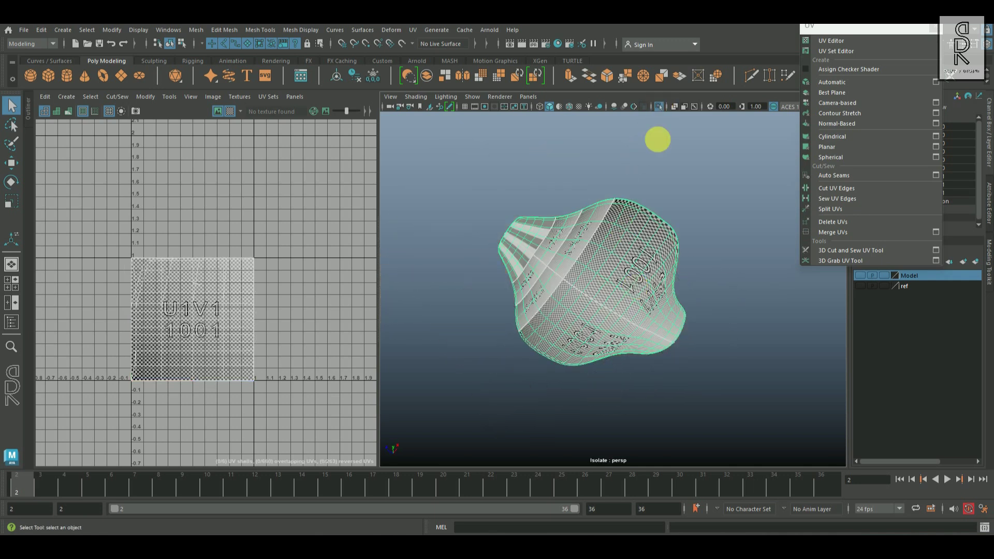
{"action": "left_click_drag", "start_coordinate": [657, 139], "coordinate": [647, 340], "text": "alt"}
{"action": "left_click", "coordinate": [230, 111]}
{"action": "left_click_drag", "start_coordinate": [510, 357], "coordinate": [637, 325], "text": "alt"}
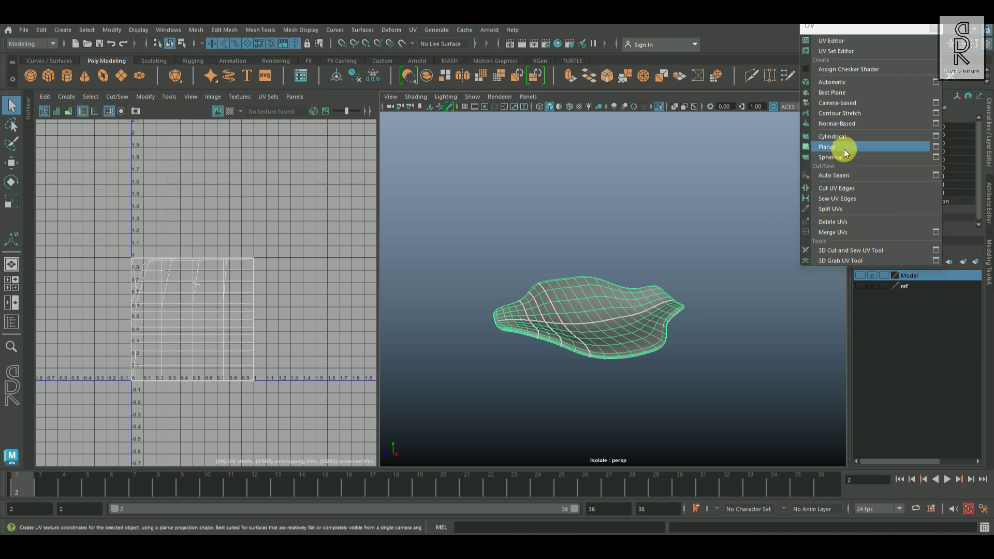
Step: Apply a planar UV projection to the belly plate from the Y axis, fitted to the bounding box
{"action": "left_click", "coordinate": [936, 147]}
{"action": "left_click", "coordinate": [800, 306]}
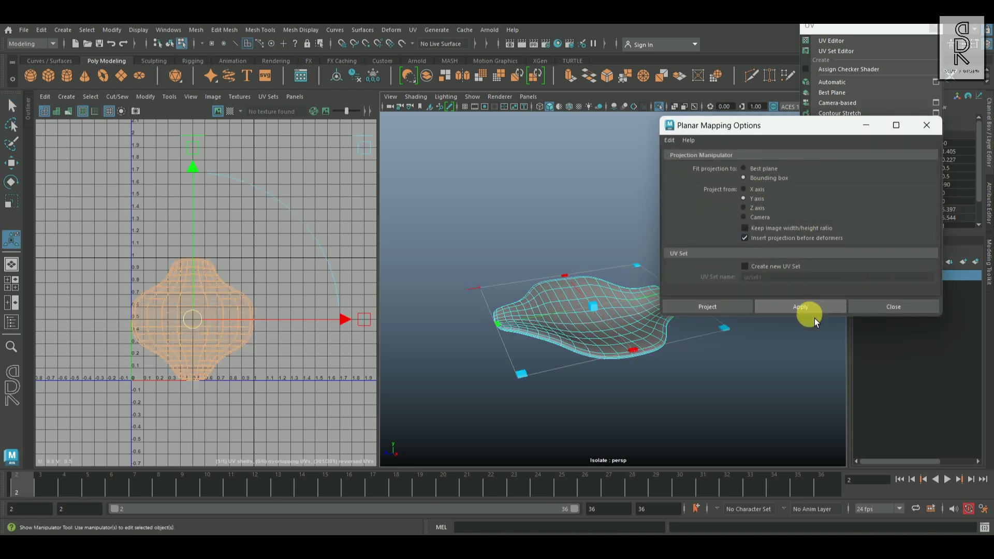
Step: Select the edge loop around the belly plate's rim and cut its UVs along that loop
{"action": "left_click", "coordinate": [927, 125]}
{"action": "right_click_drag", "start_coordinate": [601, 240], "coordinate": [673, 209]}
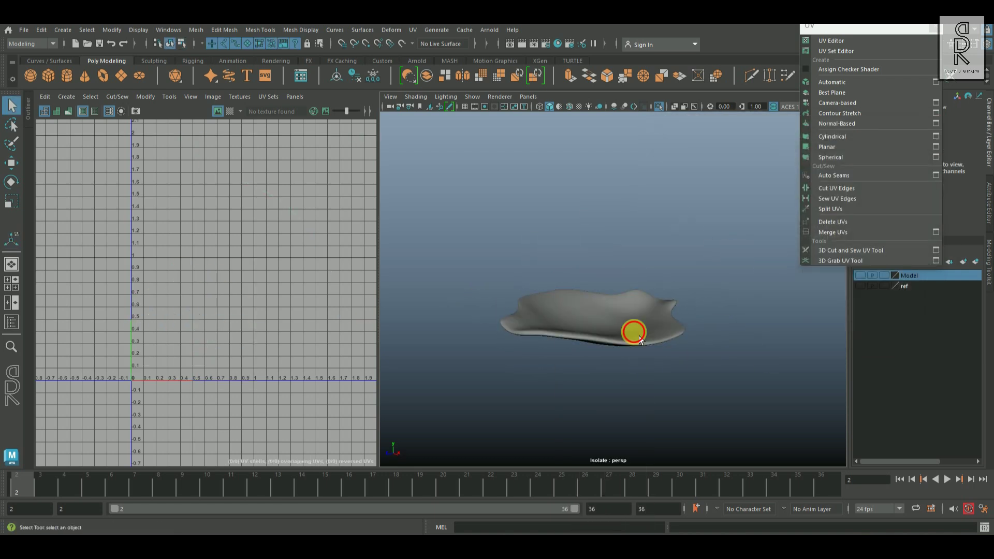
{"action": "left_click", "coordinate": [633, 331]}
{"action": "scroll", "coordinate": [639, 357], "scroll_direction": "up", "scroll_amount": 4}
{"action": "left_click_drag", "start_coordinate": [650, 390], "coordinate": [676, 327], "text": "alt"}
{"action": "right_click_drag", "start_coordinate": [677, 327], "coordinate": [676, 224]}
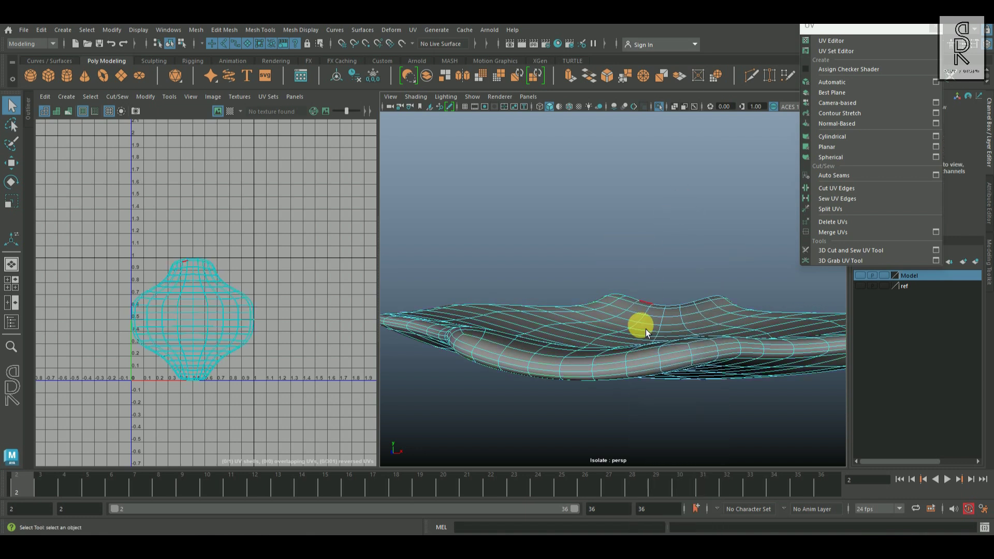
{"action": "left_click_drag", "start_coordinate": [619, 372], "coordinate": [497, 353], "text": "alt"}
{"action": "right_click", "coordinate": [260, 248], "text": "shift"}
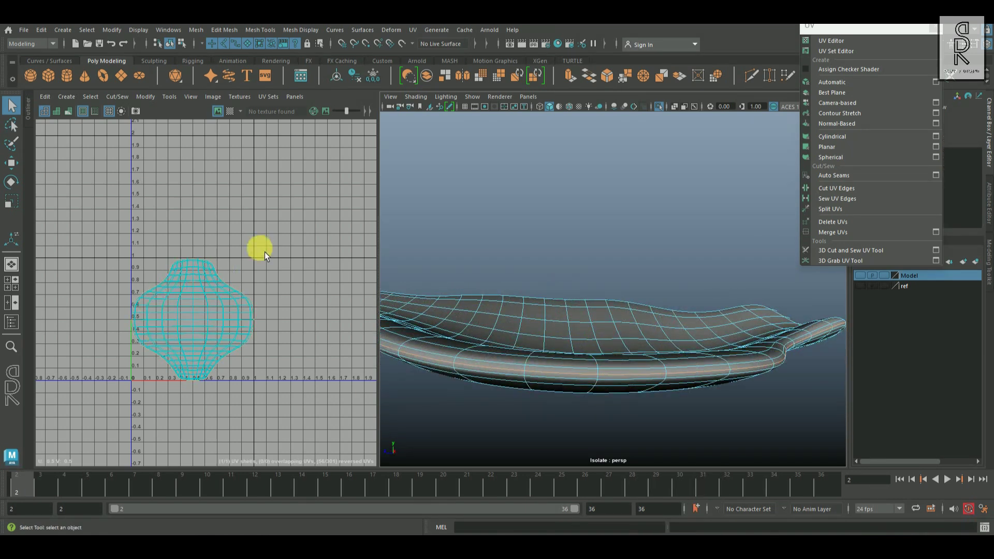
Step: Unfold the belly plate's UV shells and rotate them upright
{"action": "left_click", "coordinate": [186, 291]}
{"action": "right_click_drag", "start_coordinate": [211, 294], "coordinate": [227, 293]}
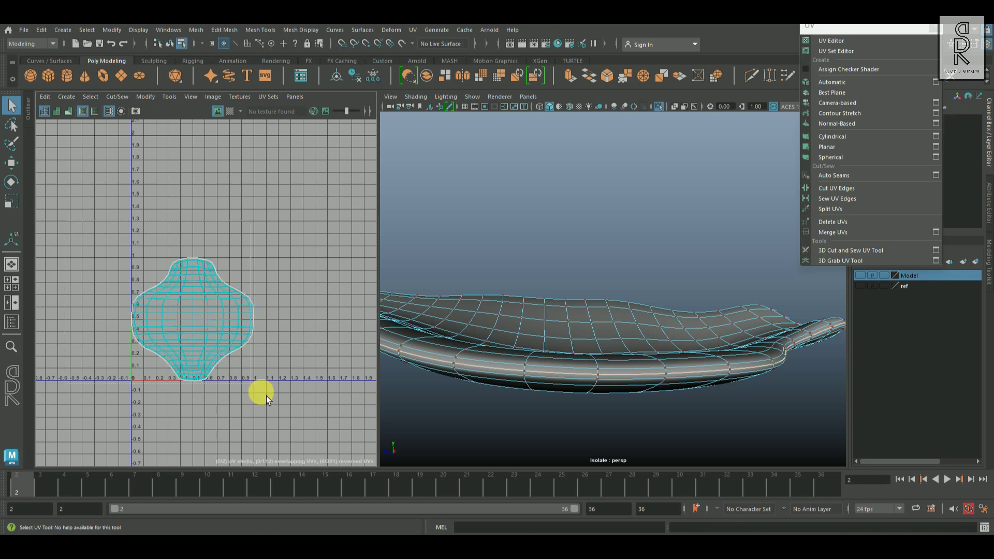
{"action": "left_click_drag", "start_coordinate": [249, 382], "coordinate": [300, 412]}
{"action": "right_click_drag", "start_coordinate": [308, 239], "coordinate": [222, 233], "text": "shift"}
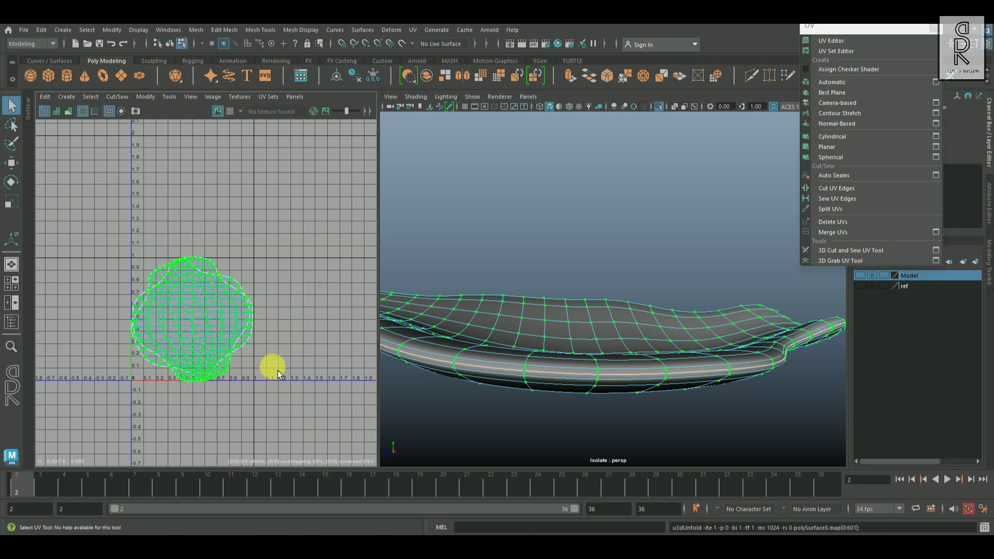
{"action": "key", "text": "e"}
{"action": "left_click_drag", "start_coordinate": [306, 269], "coordinate": [325, 315]}
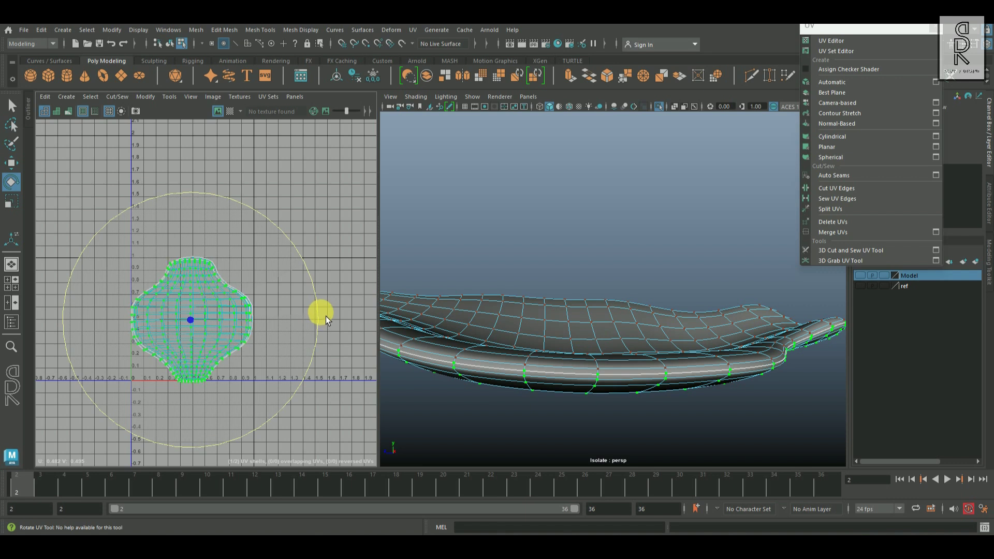
{"action": "left_click", "coordinate": [332, 384]}
{"action": "left_click_drag", "start_coordinate": [151, 235], "coordinate": [228, 273]}
{"action": "left_click_drag", "start_coordinate": [640, 322], "coordinate": [741, 313], "text": "alt"}
{"action": "scroll", "coordinate": [741, 313], "scroll_direction": "down", "scroll_amount": 5}
Step: Select all the belly plate's UVs and lay out its shells side by side within the UV tile
{"action": "left_click", "coordinate": [282, 377]}
{"action": "left_click_drag", "start_coordinate": [114, 233], "coordinate": [269, 418]}
{"action": "right_click", "coordinate": [314, 199], "text": "shift"}
{"action": "right_click_drag", "start_coordinate": [315, 199], "coordinate": [191, 247], "text": "shift"}
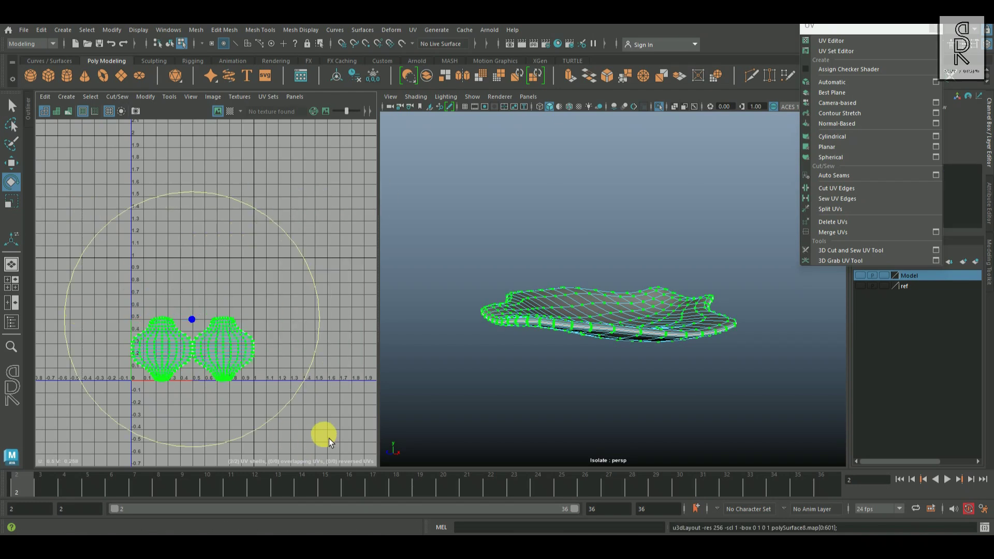
{"action": "left_click", "coordinate": [314, 439]}
Step: Display the checker map on the belly plate and inspect its pattern for UV distortion
{"action": "key", "text": "f"}
{"action": "scroll", "coordinate": [314, 438], "scroll_direction": "down", "scroll_amount": 1}
{"action": "scroll", "coordinate": [298, 400], "scroll_direction": "down", "scroll_amount": 1}
{"action": "middle_click_drag", "start_coordinate": [248, 396], "coordinate": [166, 382], "text": "alt"}
{"action": "left_click_drag", "start_coordinate": [565, 316], "coordinate": [496, 372], "text": "alt"}
{"action": "left_click", "coordinate": [231, 111]}
{"action": "right_click_drag", "start_coordinate": [212, 337], "coordinate": [295, 317]}
Step: Return to object mode and add the belly plate mesh to the hidden Model display layer
{"action": "right_click_drag", "start_coordinate": [667, 243], "coordinate": [696, 232]}
{"action": "right_click", "coordinate": [939, 279]}
{"action": "left_click", "coordinate": [932, 301]}
{"action": "left_click", "coordinate": [686, 379]}
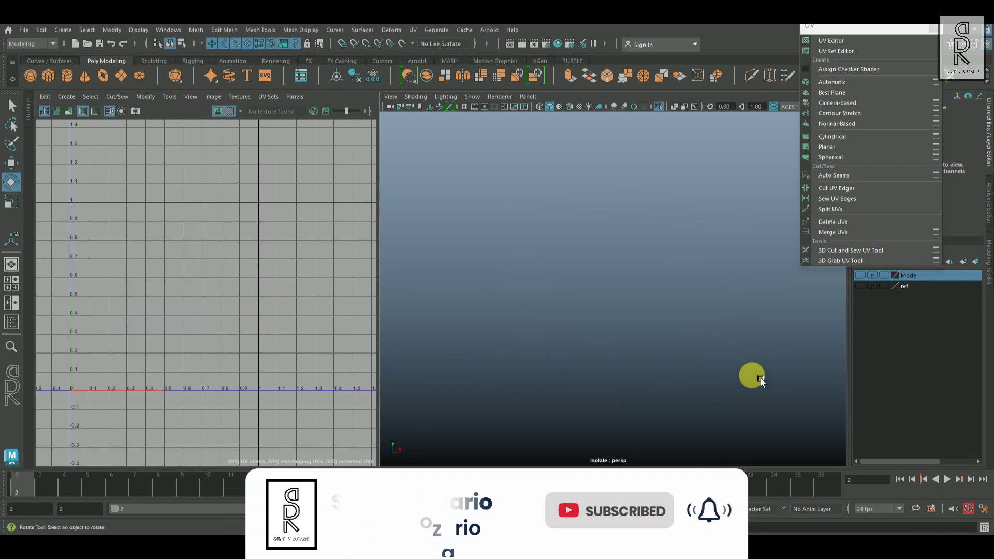
Step: Leave the isolated view and select the turtle's body among the remaining meshes
{"action": "left_click", "coordinate": [659, 107]}
{"action": "left_click_drag", "start_coordinate": [686, 296], "coordinate": [644, 309], "text": "alt"}
{"action": "left_click", "coordinate": [643, 309]}
{"action": "left_click", "coordinate": [731, 394]}
{"action": "left_click_drag", "start_coordinate": [732, 394], "coordinate": [626, 370], "text": "alt"}
{"action": "left_click", "coordinate": [621, 311]}
{"action": "key", "text": "q"}
{"action": "left_click_drag", "start_coordinate": [583, 238], "coordinate": [616, 368], "text": "alt"}
{"action": "scroll", "coordinate": [616, 368], "scroll_direction": "up", "scroll_amount": 4}
Step: Select all the remaining turtle meshes and switch them to smooth mesh preview
{"action": "right_click_drag", "start_coordinate": [700, 250], "coordinate": [691, 456], "text": "shift"}
{"action": "left_click", "coordinate": [705, 357]}
{"action": "left_click_drag", "start_coordinate": [705, 358], "coordinate": [679, 365], "text": "alt"}
{"action": "scroll", "coordinate": [673, 362], "scroll_direction": "down", "scroll_amount": 4}
{"action": "left_click_drag", "start_coordinate": [468, 184], "coordinate": [750, 430]}
{"action": "key", "text": "3"}
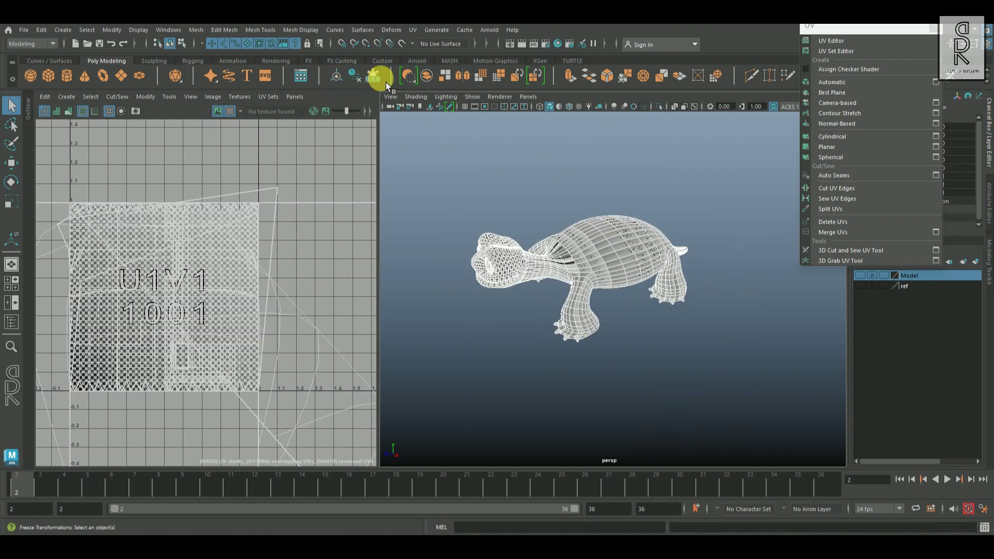
{"action": "left_click", "coordinate": [725, 380]}
Step: Isolate the turtle's body mesh and turn off the checker map display
{"action": "left_click", "coordinate": [567, 333]}
{"action": "scroll", "coordinate": [585, 339], "scroll_direction": "up", "scroll_amount": 4}
{"action": "left_click_drag", "start_coordinate": [621, 352], "coordinate": [611, 386], "text": "alt"}
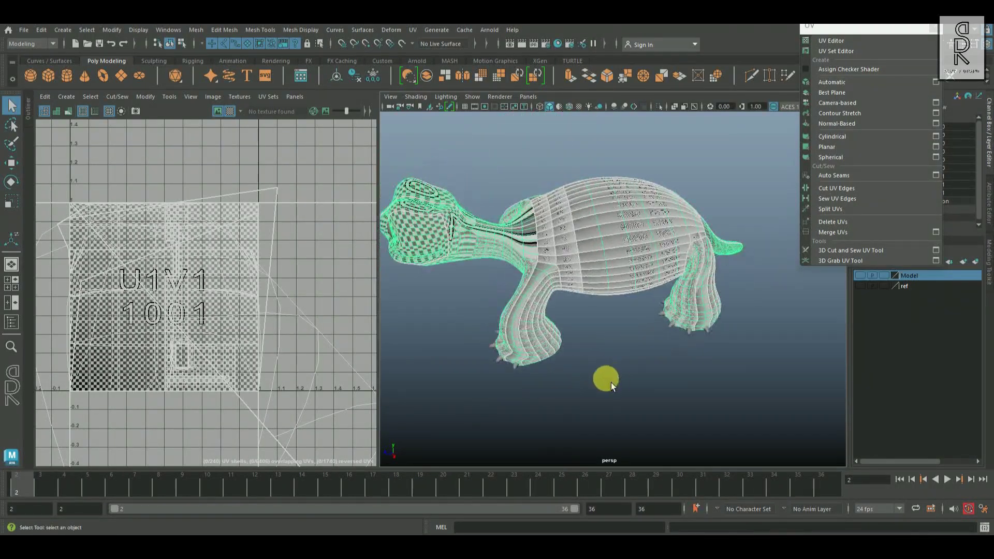
{"action": "left_click_drag", "start_coordinate": [658, 135], "coordinate": [363, 372], "text": "alt"}
{"action": "left_click", "coordinate": [226, 114]}
{"action": "left_click_drag", "start_coordinate": [611, 366], "coordinate": [422, 373], "text": "alt"}
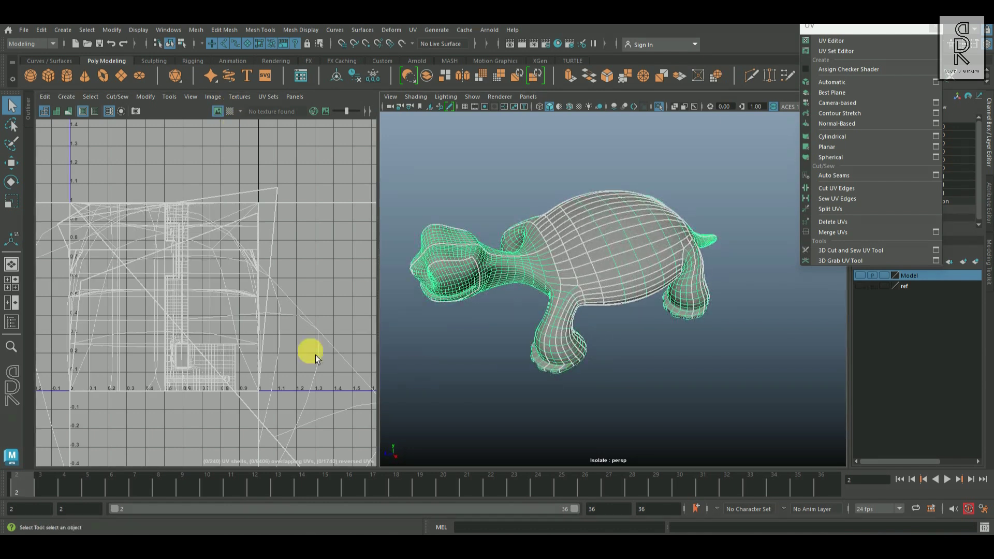
{"action": "scroll", "coordinate": [298, 349], "scroll_direction": "down", "scroll_amount": 3}
{"action": "left_click_drag", "start_coordinate": [569, 321], "coordinate": [615, 191], "text": "alt"}
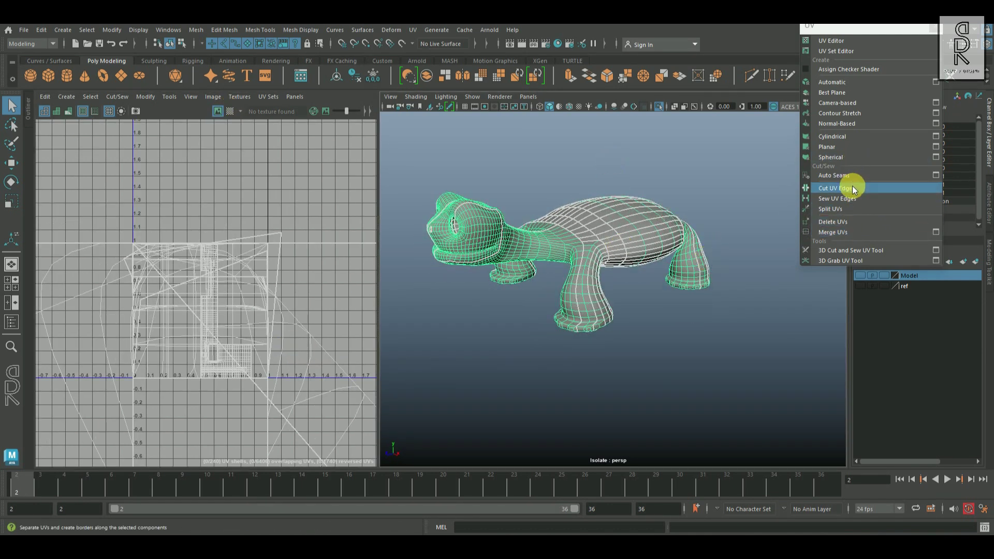
Step: Apply a planar UV projection from the Y axis to the turtle's body and return to object mode
{"action": "left_click", "coordinate": [846, 148]}
{"action": "mouse_move", "coordinate": [672, 343]}
{"action": "left_mouse_down", "text": "alt"}
{"action": "mouse_move", "coordinate": [647, 358]}
{"action": "mouse_move", "coordinate": [701, 333]}
{"action": "mouse_move", "coordinate": [681, 342]}
{"action": "left_mouse_up", "text": "alt"}
{"action": "scroll", "coordinate": [648, 359], "scroll_direction": "up", "scroll_amount": 3}
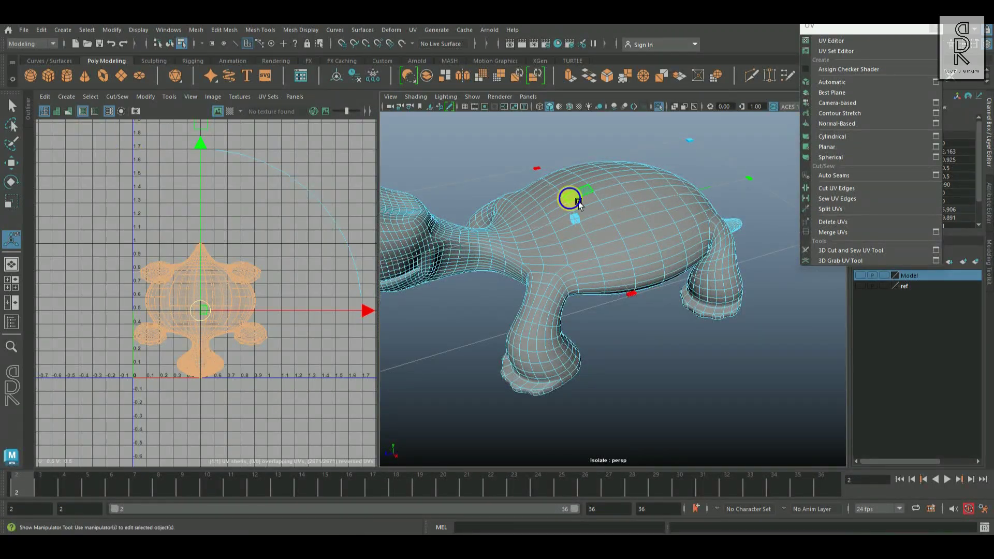
{"action": "right_click_drag", "start_coordinate": [571, 210], "coordinate": [609, 179]}
{"action": "left_click", "coordinate": [640, 315]}
{"action": "left_click", "coordinate": [619, 293]}
{"action": "left_click_drag", "start_coordinate": [637, 315], "coordinate": [594, 261], "text": "alt"}
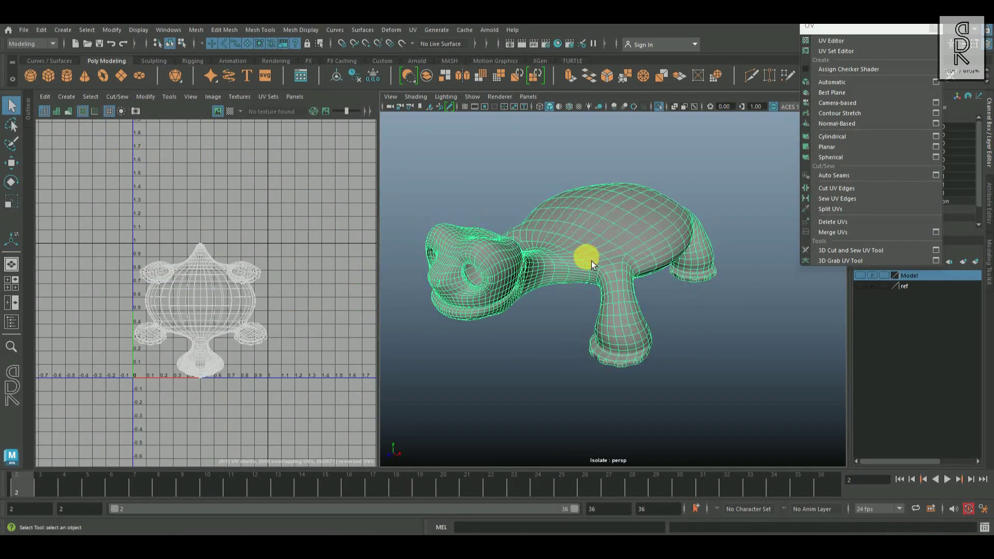
Step: Select the edges across the base of the neck and cut the body's UVs along them
{"action": "scroll", "coordinate": [594, 261], "scroll_direction": "up", "scroll_amount": 6}
{"action": "right_click_drag", "start_coordinate": [550, 188], "coordinate": [551, 154]}
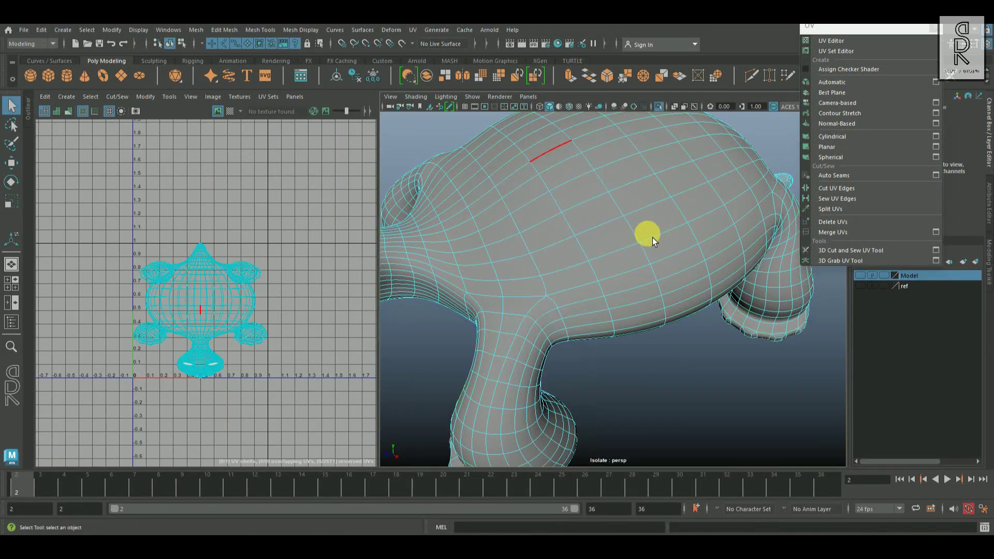
{"action": "left_click_drag", "start_coordinate": [647, 241], "coordinate": [643, 244], "text": "alt"}
{"action": "left_click_drag", "start_coordinate": [709, 306], "coordinate": [631, 280], "text": "alt"}
{"action": "scroll", "coordinate": [632, 281], "scroll_direction": "up", "scroll_amount": 5}
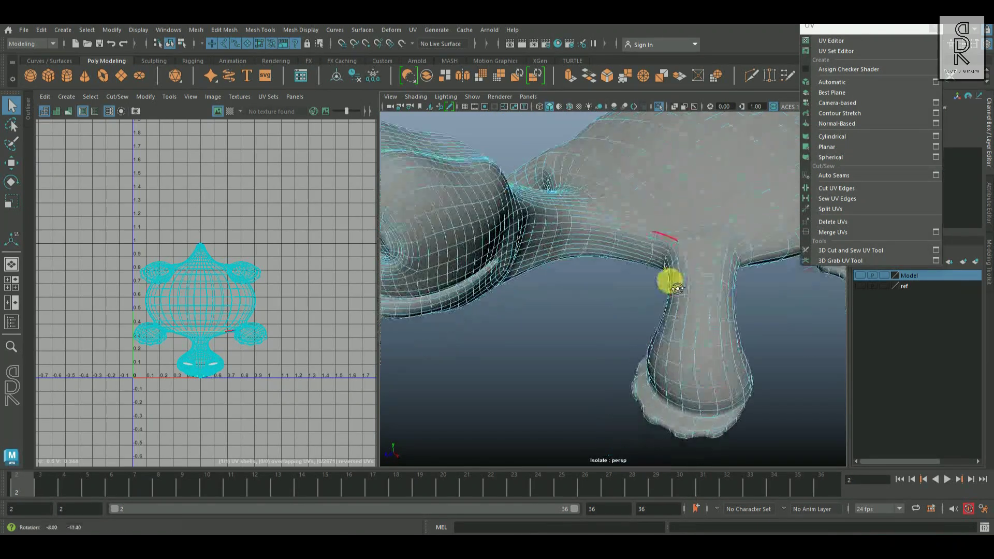
{"action": "scroll", "coordinate": [671, 300], "scroll_direction": "down", "scroll_amount": 6}
{"action": "left_click_drag", "start_coordinate": [672, 300], "coordinate": [666, 335], "text": "alt"}
{"action": "scroll", "coordinate": [666, 334], "scroll_direction": "up", "scroll_amount": 3}
{"action": "scroll", "coordinate": [642, 289], "scroll_direction": "down", "scroll_amount": 3}
{"action": "left_click_drag", "start_coordinate": [641, 294], "coordinate": [662, 312], "text": "alt"}
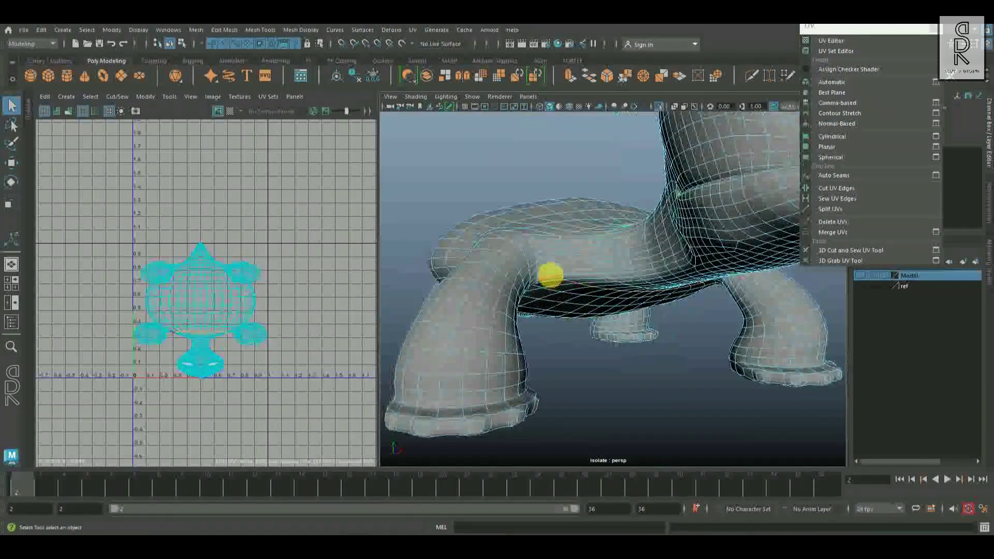
{"action": "scroll", "coordinate": [556, 286], "scroll_direction": "up", "scroll_amount": 4}
{"action": "left_click_drag", "start_coordinate": [584, 317], "coordinate": [580, 303], "text": "alt"}
{"action": "scroll", "coordinate": [649, 329], "scroll_direction": "down", "scroll_amount": 4}
{"action": "left_click_drag", "start_coordinate": [647, 331], "coordinate": [598, 350], "text": "alt"}
{"action": "right_click_drag", "start_coordinate": [298, 242], "coordinate": [227, 270], "text": "shift"}
Step: Extend the neck seam to the front leg by cutting the UVs along the edges where the leg joins the torso
{"action": "left_click_drag", "start_coordinate": [682, 381], "coordinate": [667, 414], "text": "alt"}
{"action": "scroll", "coordinate": [667, 414], "scroll_direction": "up", "scroll_amount": 4}
{"action": "left_click", "coordinate": [706, 405]}
{"action": "left_click_drag", "start_coordinate": [627, 341], "coordinate": [624, 248], "text": "alt"}
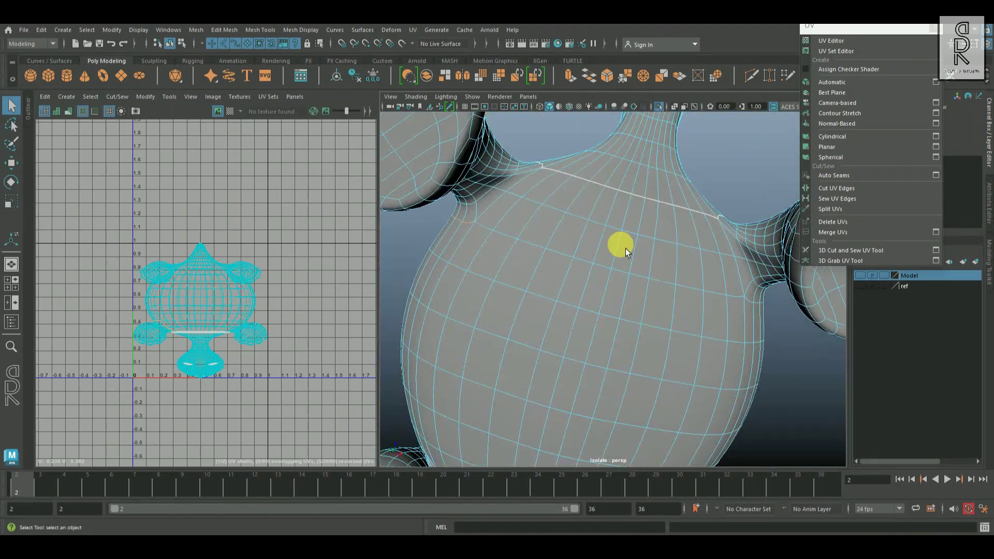
{"action": "left_click", "coordinate": [504, 201], "text": "shift"}
{"action": "left_click", "coordinate": [525, 180], "text": "shift"}
{"action": "left_click_drag", "start_coordinate": [580, 223], "coordinate": [555, 334], "text": "alt"}
{"action": "right_click_drag", "start_coordinate": [270, 256], "coordinate": [202, 317], "text": "shift"}
Step: Cut the body's UVs along further edge loops where the legs join the torso
{"action": "left_click_drag", "start_coordinate": [678, 336], "coordinate": [725, 212], "text": "alt"}
{"action": "double_click", "coordinate": [669, 168]}
{"action": "right_click_drag", "start_coordinate": [236, 348], "coordinate": [189, 332], "text": "shift"}
{"action": "left_click_drag", "start_coordinate": [647, 310], "coordinate": [708, 281], "text": "alt"}
{"action": "left_click_drag", "start_coordinate": [671, 349], "coordinate": [528, 305], "text": "alt"}
{"action": "right_click_drag", "start_coordinate": [293, 250], "coordinate": [220, 289], "text": "shift"}
Step: Complete the UV seams around the hind legs so that both legs separate from the torso
{"action": "left_click_drag", "start_coordinate": [699, 311], "coordinate": [619, 325], "text": "alt"}
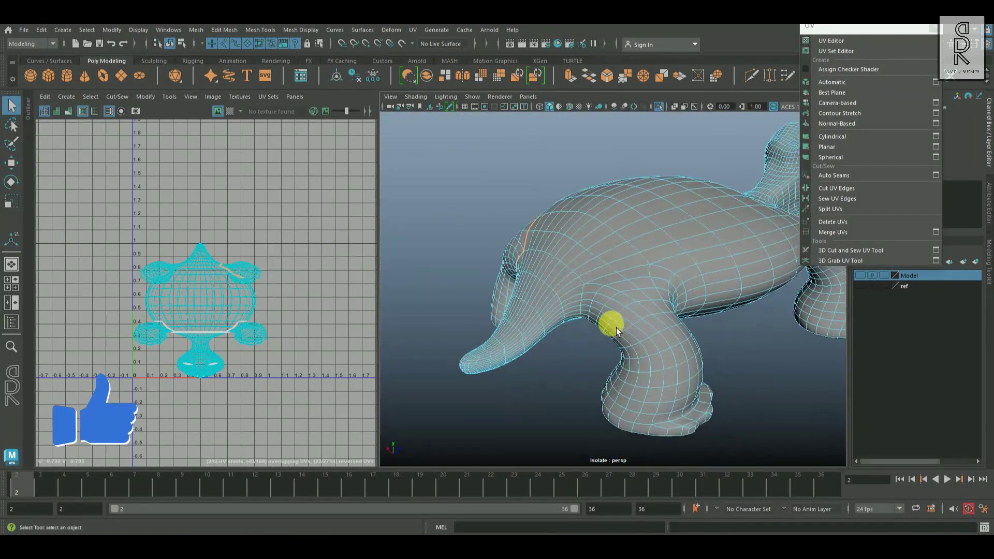
{"action": "scroll", "coordinate": [618, 321], "scroll_direction": "up", "scroll_amount": 4}
{"action": "left_click_drag", "start_coordinate": [716, 256], "coordinate": [772, 240], "text": "alt"}
{"action": "left_click", "coordinate": [635, 143], "text": "shift"}
{"action": "scroll", "coordinate": [703, 226], "scroll_direction": "down", "scroll_amount": 5}
{"action": "left_click_drag", "start_coordinate": [614, 293], "coordinate": [568, 353], "text": "alt"}
{"action": "scroll", "coordinate": [225, 331], "scroll_direction": "down", "scroll_amount": 2}
Step: Move the leg and head UV shells outside the 0 to 1 tile and place the torso shell inside it
{"action": "right_click_drag", "start_coordinate": [217, 302], "coordinate": [255, 300]}
{"action": "double_click", "coordinate": [232, 308]}
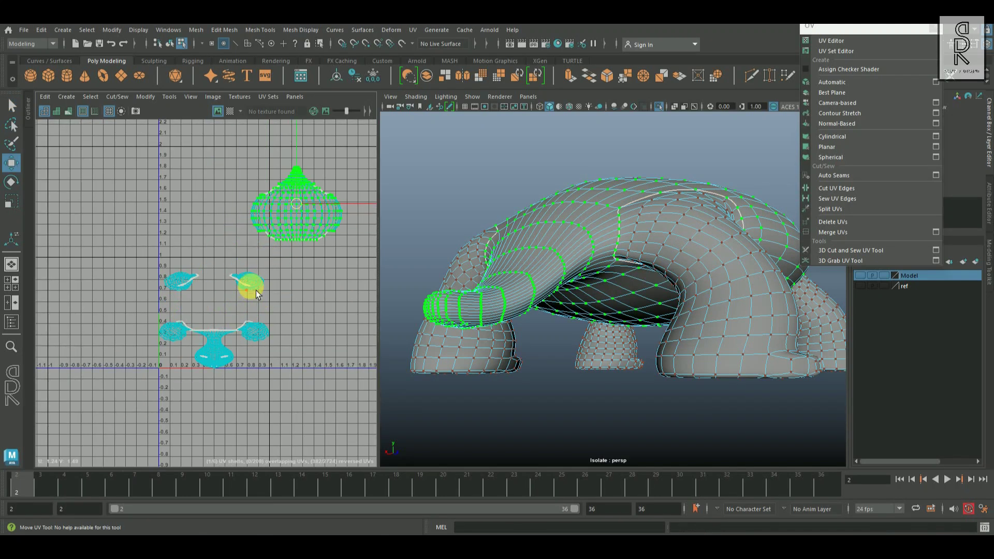
{"action": "right_click_drag", "start_coordinate": [248, 284], "coordinate": [176, 265]}
{"action": "left_click", "coordinate": [250, 284]}
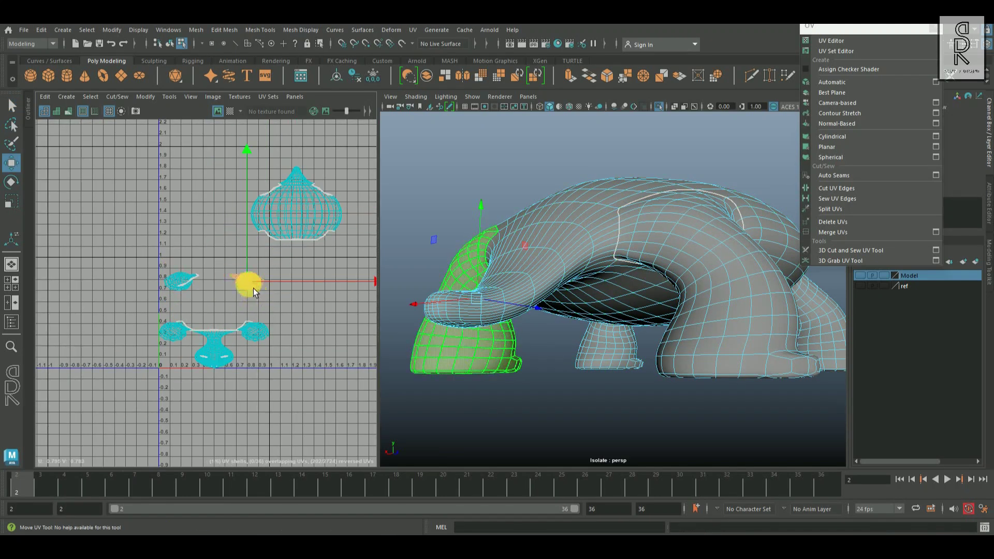
{"action": "left_click", "coordinate": [176, 293]}
{"action": "left_click_drag", "start_coordinate": [189, 295], "coordinate": [46, 287]}
{"action": "left_click", "coordinate": [175, 341]}
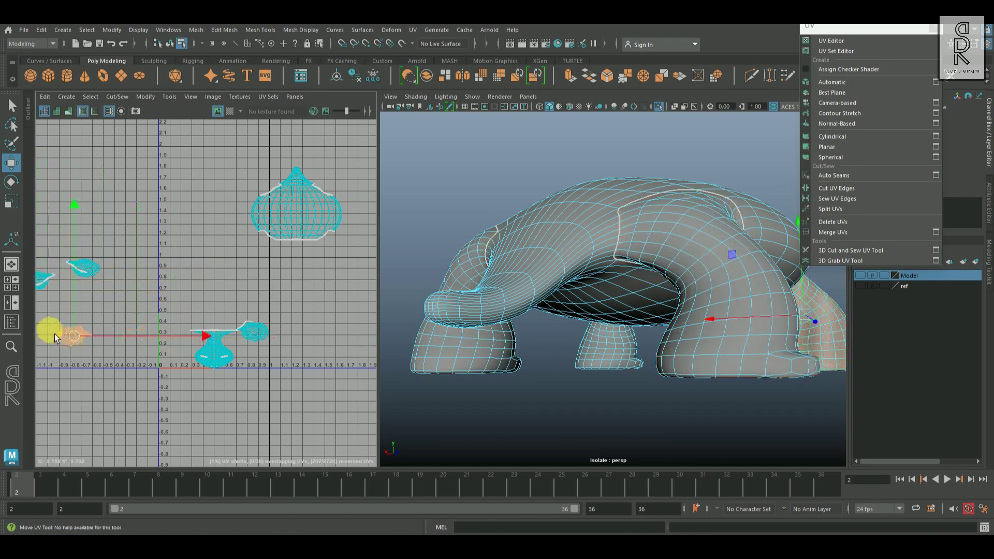
{"action": "left_click", "coordinate": [260, 337]}
{"action": "left_click_drag", "start_coordinate": [217, 365], "coordinate": [109, 420]}
{"action": "left_click", "coordinate": [295, 205]}
{"action": "left_click_drag", "start_coordinate": [285, 273], "coordinate": [236, 315]}
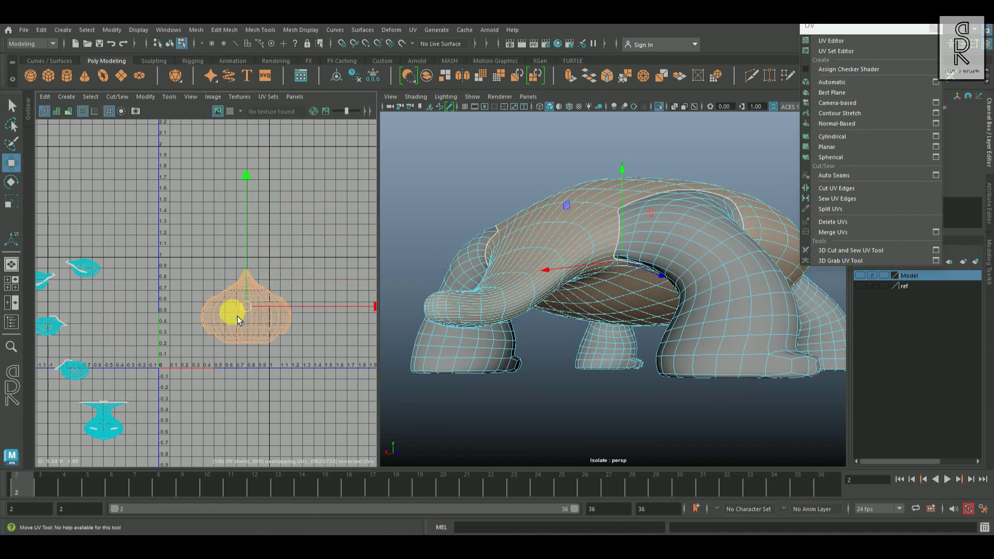
Step: Turn on Object X symmetry for selecting edges on the turtle's body
{"action": "left_click_drag", "start_coordinate": [408, 330], "coordinate": [651, 339], "text": "alt"}
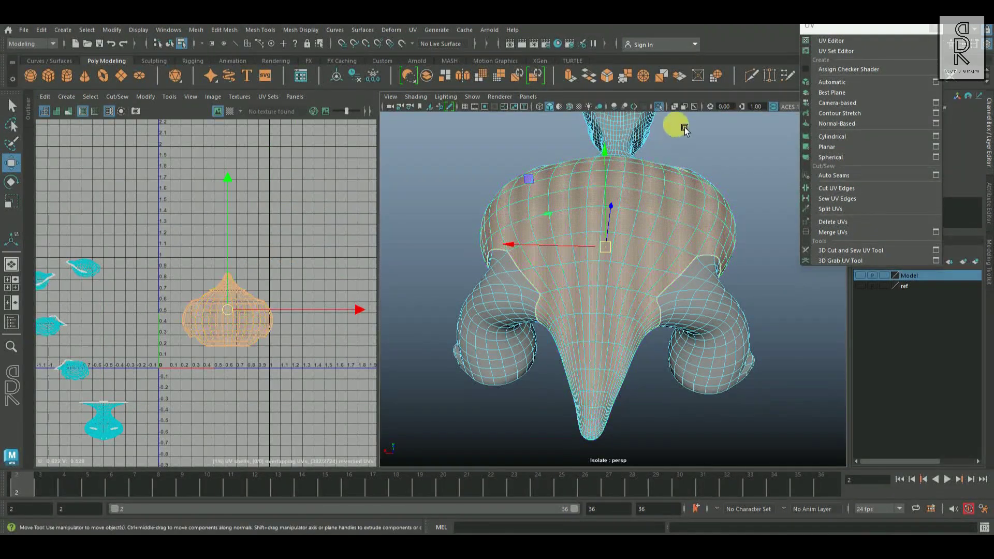
{"action": "left_click_drag", "start_coordinate": [666, 111], "coordinate": [573, 222], "text": "alt"}
{"action": "left_click", "coordinate": [709, 249]}
{"action": "left_click_drag", "start_coordinate": [675, 340], "coordinate": [586, 339], "text": "alt"}
{"action": "right_click_drag", "start_coordinate": [570, 232], "coordinate": [535, 166], "text": "ctrl+shift"}
Step: Cut the torso's UVs along the edge loop on its sides, excluding the leg and head shells, and exit the isolated view
{"action": "double_click", "coordinate": [537, 290]}
{"action": "left_click_drag", "start_coordinate": [636, 356], "coordinate": [717, 239], "text": "alt"}
{"action": "left_click", "coordinate": [659, 107]}
{"action": "left_click_drag", "start_coordinate": [659, 339], "coordinate": [395, 399], "text": "alt"}
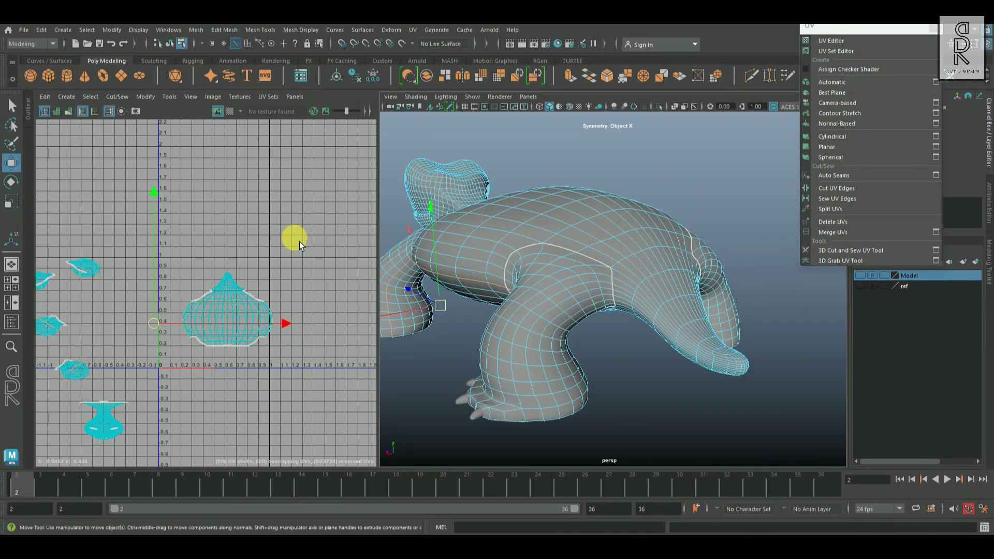
{"action": "left_click_drag", "start_coordinate": [647, 301], "coordinate": [616, 318], "text": "alt"}
{"action": "left_click_drag", "start_coordinate": [519, 314], "coordinate": [640, 321], "text": "alt"}
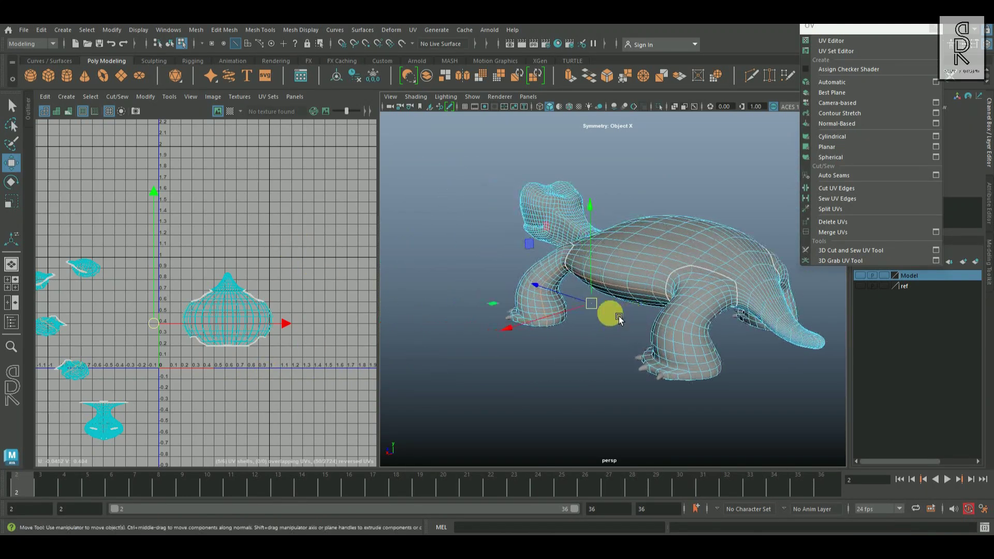
{"action": "middle_click_drag", "start_coordinate": [208, 357], "coordinate": [316, 338], "text": "alt"}
{"action": "left_click_drag", "start_coordinate": [106, 208], "coordinate": [193, 335]}
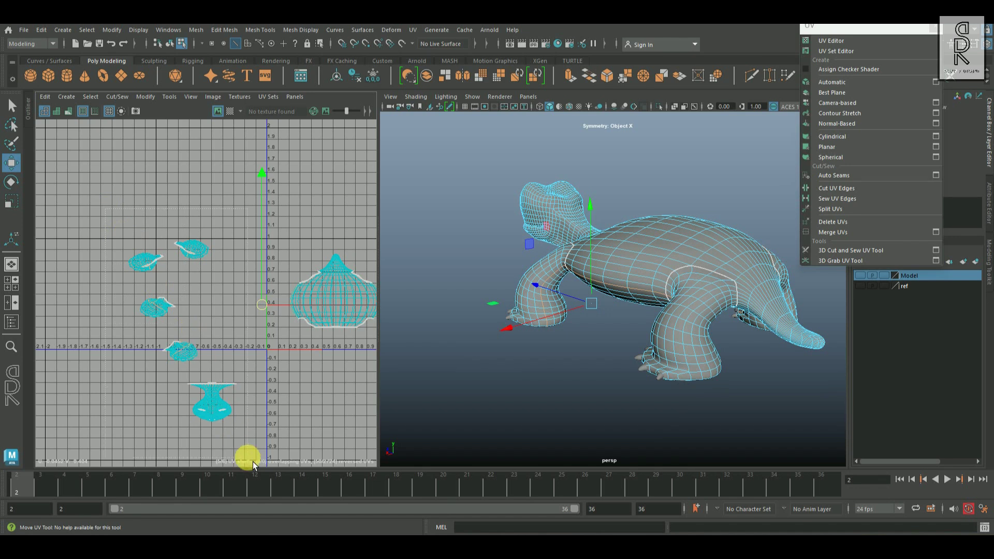
{"action": "middle_click_drag", "start_coordinate": [264, 331], "coordinate": [147, 346], "text": "alt"}
{"action": "right_click_drag", "start_coordinate": [311, 245], "coordinate": [257, 268], "text": "shift"}
Step: Cut the torso's UVs along the edge loop from the hind legs around the tail, excluding the leg and head shells
{"action": "right_click_drag", "start_coordinate": [185, 330], "coordinate": [282, 366], "text": "alt"}
{"action": "middle_click_drag", "start_coordinate": [282, 368], "coordinate": [177, 392], "text": "alt"}
{"action": "left_click_drag", "start_coordinate": [668, 315], "coordinate": [595, 317], "text": "alt"}
{"action": "right_click_drag", "start_coordinate": [611, 318], "coordinate": [712, 329], "text": "alt"}
{"action": "middle_click_drag", "start_coordinate": [719, 329], "coordinate": [602, 334], "text": "alt"}
{"action": "left_click_drag", "start_coordinate": [602, 334], "coordinate": [628, 306], "text": "alt"}
{"action": "double_click", "coordinate": [652, 305]}
{"action": "left_click_drag", "start_coordinate": [572, 263], "coordinate": [626, 290], "text": "alt"}
{"action": "mouse_move", "coordinate": [626, 291]}
{"action": "right_mouse_down", "text": "alt"}
{"action": "mouse_move", "coordinate": [664, 306]}
{"action": "mouse_move", "coordinate": [632, 299]}
{"action": "right_mouse_up", "text": "alt"}
{"action": "left_click_drag", "start_coordinate": [632, 299], "coordinate": [544, 343], "text": "alt"}
{"action": "right_click_drag", "start_coordinate": [311, 337], "coordinate": [165, 345], "text": "alt"}
{"action": "middle_click_drag", "start_coordinate": [165, 341], "coordinate": [283, 310], "text": "alt"}
{"action": "left_click_drag", "start_coordinate": [107, 233], "coordinate": [254, 470], "text": "ctrl"}
{"action": "middle_click_drag", "start_coordinate": [301, 347], "coordinate": [196, 365], "text": "alt"}
{"action": "right_click_drag", "start_coordinate": [329, 244], "coordinate": [254, 275], "text": "shift"}
Step: Unfold the torso's UV shells, rotate them upright and select both for moving
{"action": "right_click_drag", "start_coordinate": [259, 361], "coordinate": [269, 331], "text": "alt"}
{"action": "middle_click_drag", "start_coordinate": [241, 327], "coordinate": [242, 300], "text": "alt"}
{"action": "right_click_drag", "start_coordinate": [238, 297], "coordinate": [162, 245]}
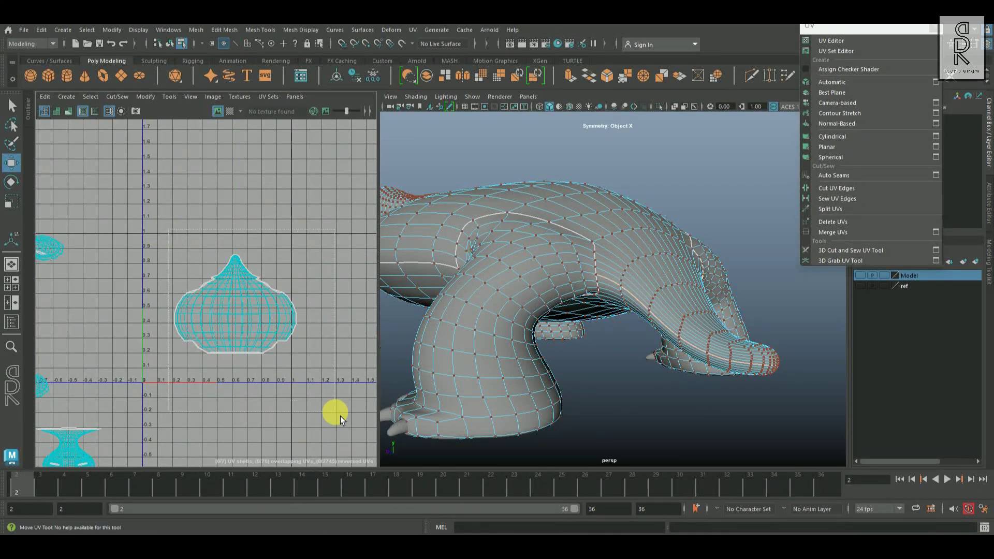
{"action": "right_click_drag", "start_coordinate": [521, 201], "coordinate": [483, 136], "text": "shift"}
{"action": "right_click_drag", "start_coordinate": [320, 231], "coordinate": [262, 233], "text": "shift"}
{"action": "key", "text": "e"}
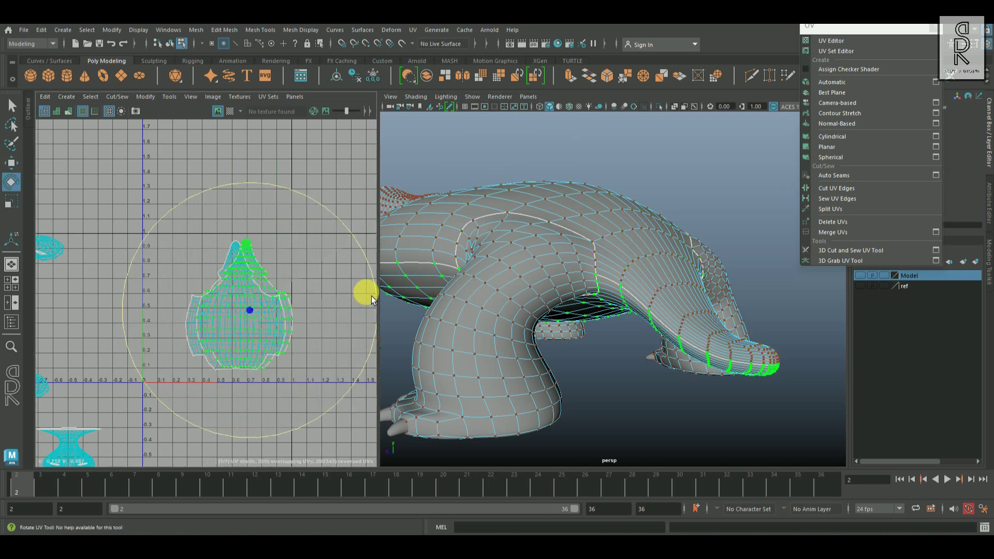
{"action": "left_click", "coordinate": [360, 423]}
{"action": "left_click_drag", "start_coordinate": [147, 206], "coordinate": [361, 431]}
{"action": "scroll", "coordinate": [317, 374], "scroll_direction": "down", "scroll_amount": 3}
{"action": "key", "text": "w"}
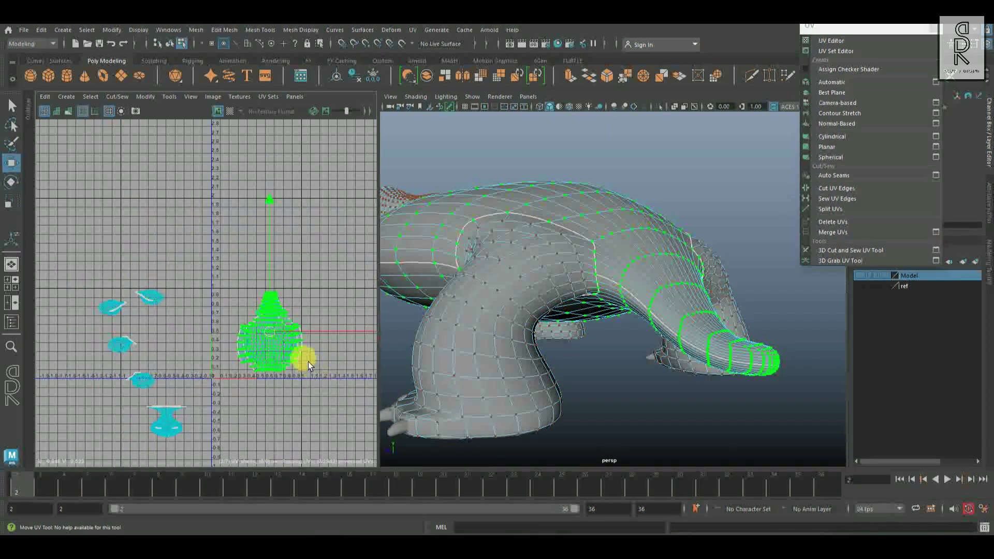
Step: Deselect the torso's UV shells, return the turtle's body to object mode and isolate it in the viewport
{"action": "left_click", "coordinate": [311, 399]}
{"action": "middle_click_drag", "start_coordinate": [131, 406], "coordinate": [184, 299], "text": "alt"}
{"action": "right_click_drag", "start_coordinate": [184, 299], "coordinate": [268, 353], "text": "alt"}
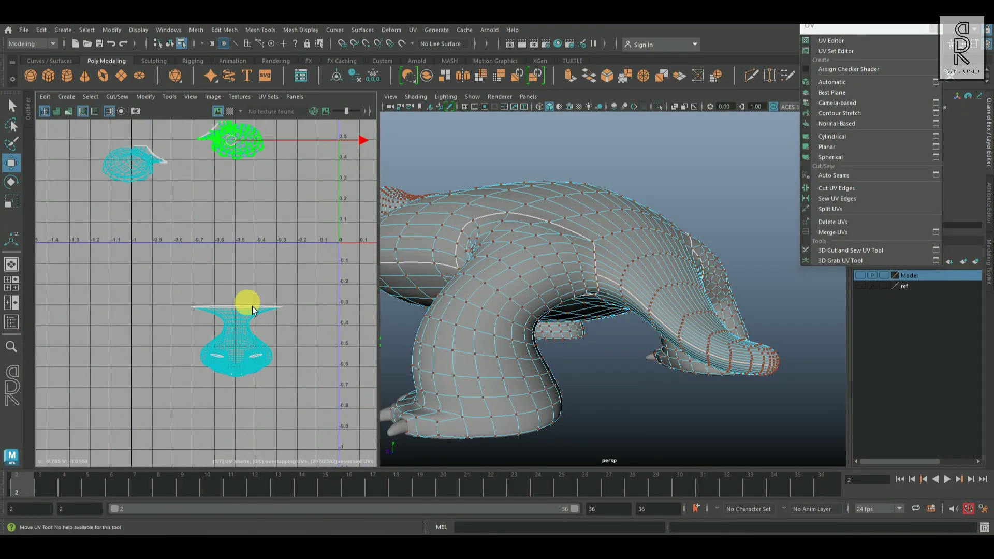
{"action": "left_click_drag", "start_coordinate": [512, 295], "coordinate": [771, 331], "text": "alt"}
{"action": "middle_click_drag", "start_coordinate": [559, 310], "coordinate": [698, 288], "text": "alt"}
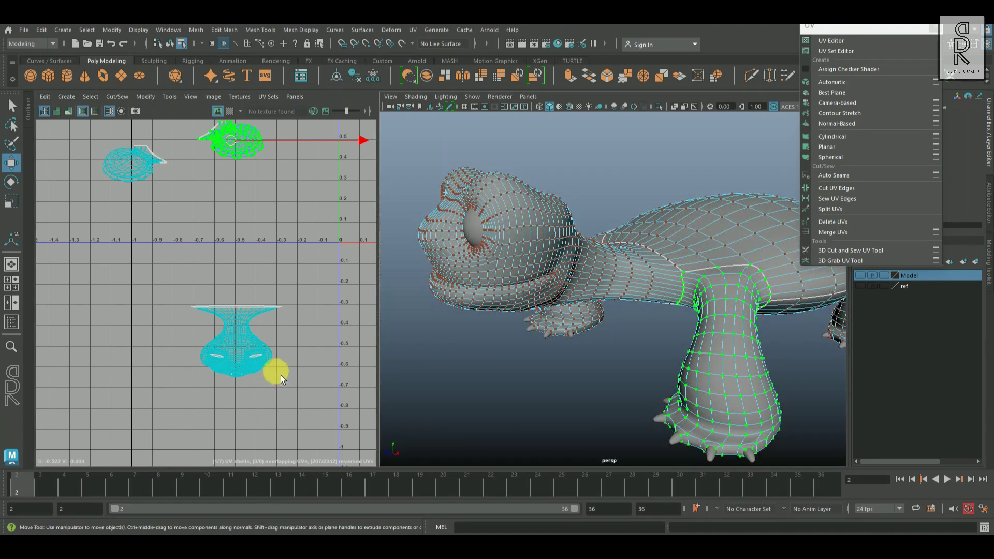
{"action": "right_click", "coordinate": [235, 331]}
{"action": "right_click_drag", "start_coordinate": [241, 303], "coordinate": [241, 301]}
{"action": "left_click_drag", "start_coordinate": [455, 352], "coordinate": [604, 269], "text": "alt"}
{"action": "right_click_drag", "start_coordinate": [569, 237], "coordinate": [615, 223]}
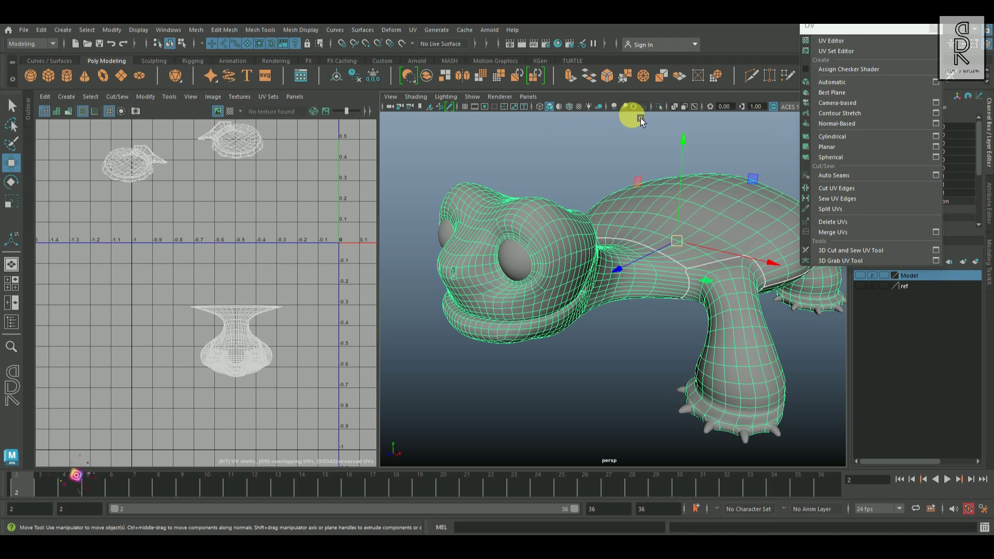
{"action": "left_click", "coordinate": [659, 107]}
Step: Turn on Object X symmetry for selecting edges on the turtle's head
{"action": "left_click_drag", "start_coordinate": [595, 297], "coordinate": [605, 311], "text": "alt"}
{"action": "right_click_drag", "start_coordinate": [606, 310], "coordinate": [628, 337], "text": "alt"}
{"action": "left_click_drag", "start_coordinate": [627, 337], "coordinate": [592, 263], "text": "alt"}
{"action": "right_click", "coordinate": [559, 228], "text": "shift"}
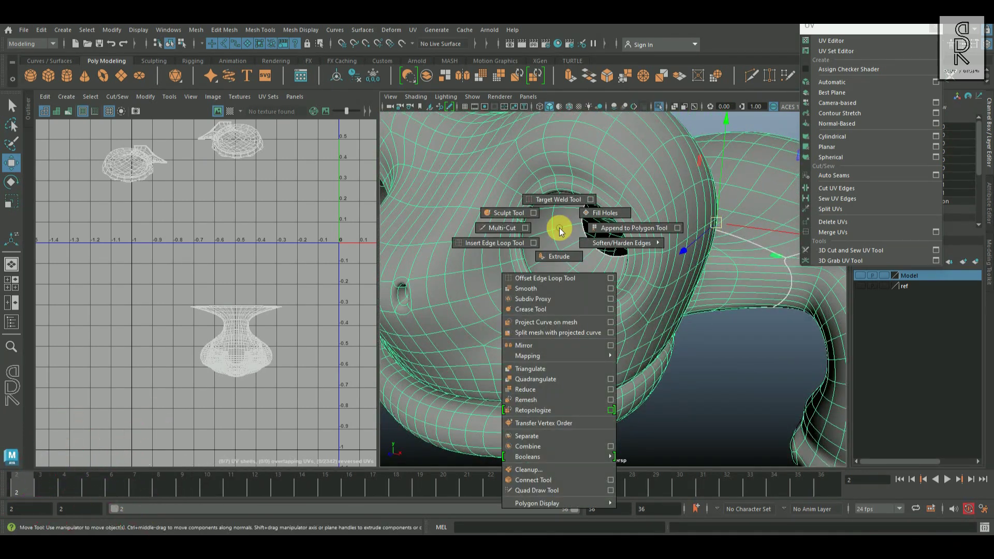
{"action": "right_click_drag", "start_coordinate": [559, 231], "coordinate": [518, 159], "text": "ctrl+shift"}
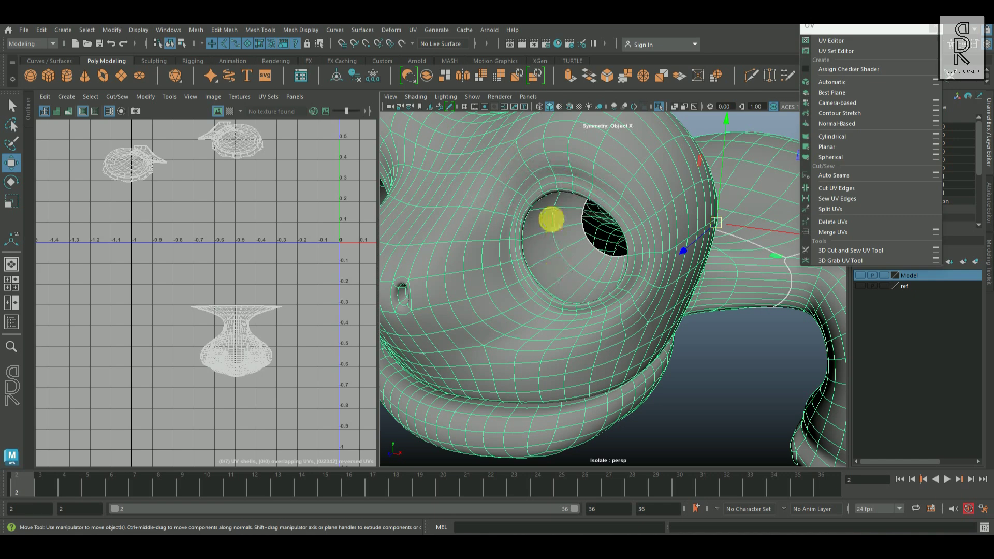
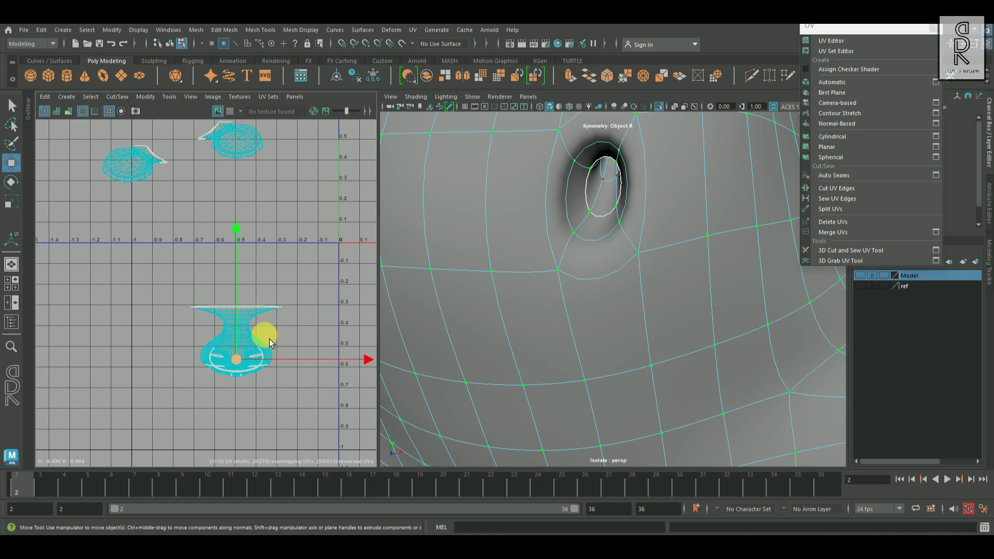
Step: Deselect the head's UVs, return the body to object mode and turn off symmetry
{"action": "left_click", "coordinate": [723, 291]}
{"action": "scroll", "coordinate": [656, 305], "scroll_direction": "down", "scroll_amount": 10}
{"action": "left_click_drag", "start_coordinate": [657, 309], "coordinate": [600, 307], "text": "alt"}
{"action": "right_click", "coordinate": [592, 240]}
{"action": "right_click_drag", "start_coordinate": [593, 240], "coordinate": [560, 141]}
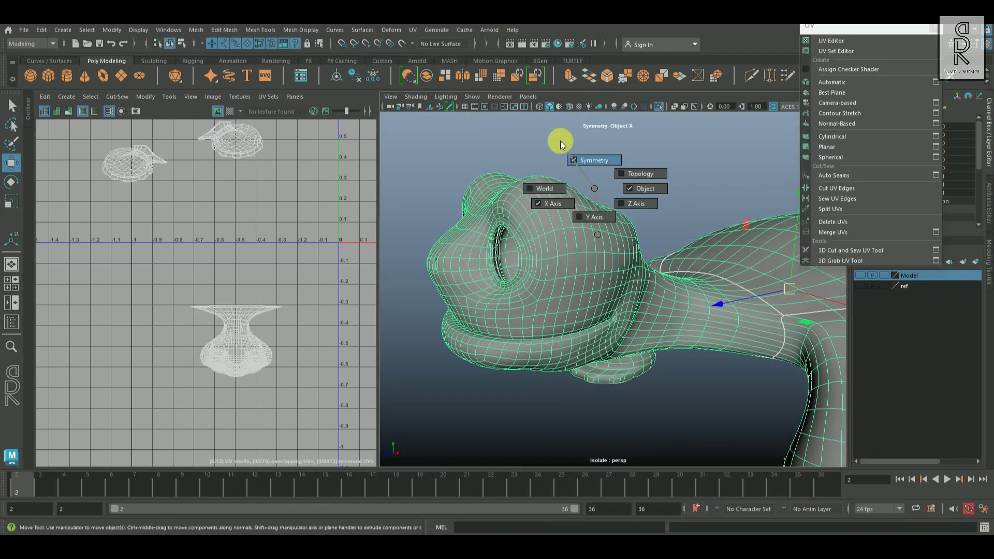
Step: Move the inner piece cut from the head out of the head's UV shell, and shift the head shell aside
{"action": "right_click_drag", "start_coordinate": [256, 312], "coordinate": [262, 319]}
{"action": "left_click", "coordinate": [264, 362]}
{"action": "left_click_drag", "start_coordinate": [236, 341], "coordinate": [112, 299]}
{"action": "left_click_drag", "start_coordinate": [191, 337], "coordinate": [232, 375]}
{"action": "left_click", "coordinate": [231, 378]}
{"action": "scroll", "coordinate": [297, 417], "scroll_direction": "down", "scroll_amount": 3}
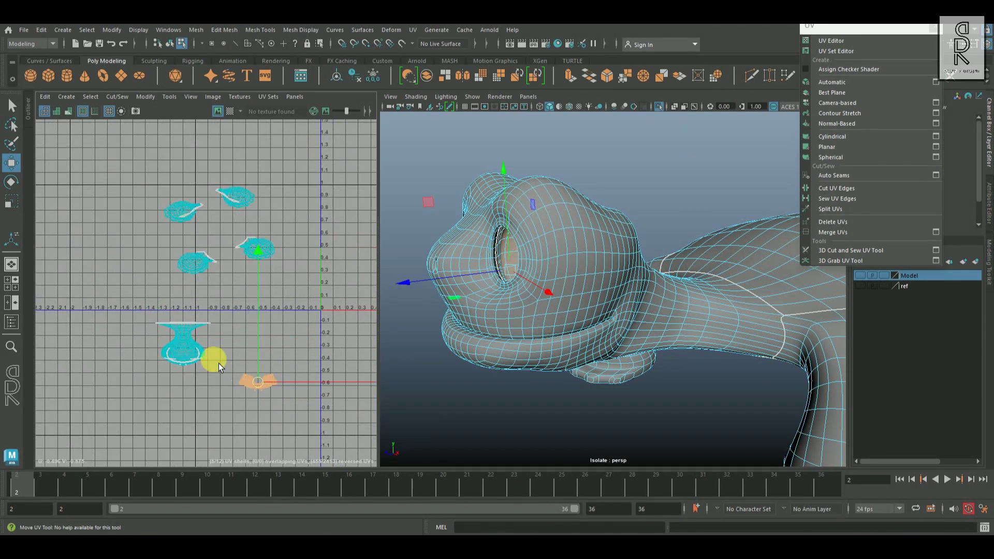
{"action": "left_click", "coordinate": [184, 349]}
{"action": "left_click", "coordinate": [220, 355]}
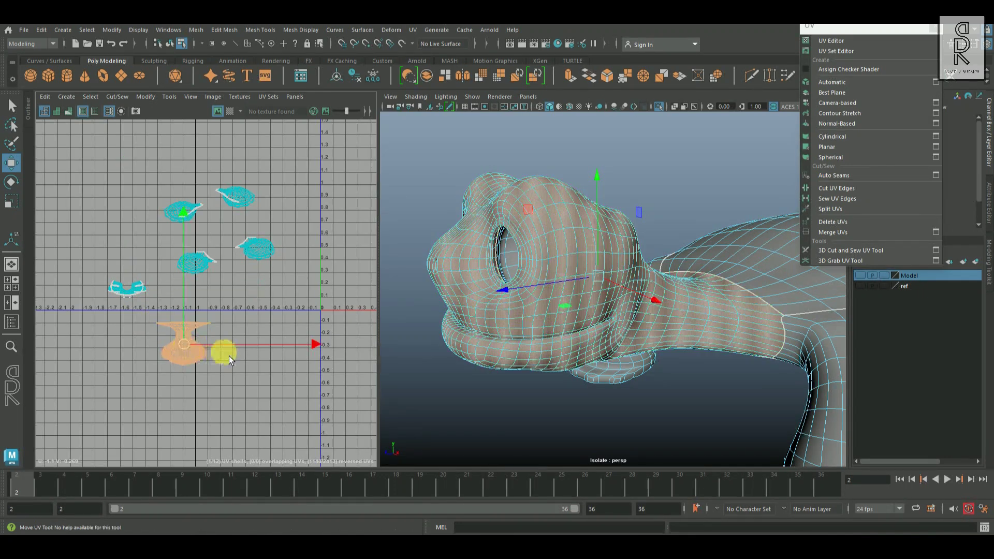
Step: Switch the body to edge selection around the neck and mouth corner, and turn on Object X symmetry
{"action": "left_click_drag", "start_coordinate": [699, 415], "coordinate": [679, 372], "text": "alt"}
{"action": "right_click_drag", "start_coordinate": [582, 341], "coordinate": [631, 384], "text": "alt"}
{"action": "right_click_drag", "start_coordinate": [637, 264], "coordinate": [639, 207]}
{"action": "left_click_drag", "start_coordinate": [736, 285], "coordinate": [746, 294], "text": "alt"}
{"action": "middle_click_drag", "start_coordinate": [746, 294], "coordinate": [648, 267], "text": "alt"}
{"action": "left_click_drag", "start_coordinate": [648, 266], "coordinate": [663, 265], "text": "alt"}
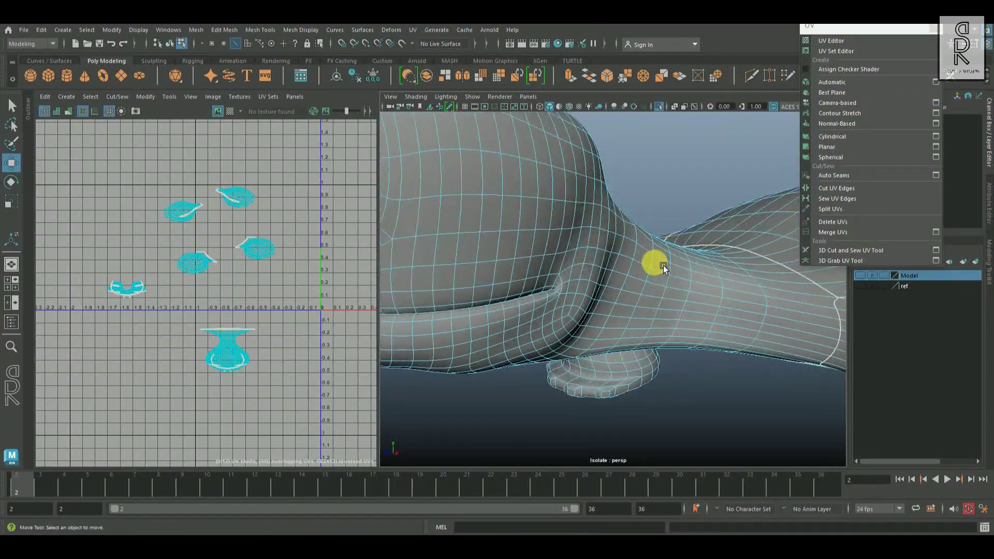
{"action": "middle_click_drag", "start_coordinate": [705, 311], "coordinate": [686, 290], "text": "alt"}
{"action": "left_click_drag", "start_coordinate": [661, 353], "coordinate": [569, 321], "text": "alt"}
{"action": "double_click", "coordinate": [533, 260]}
{"action": "left_click_drag", "start_coordinate": [670, 334], "coordinate": [582, 335], "text": "alt"}
{"action": "right_click_drag", "start_coordinate": [625, 257], "coordinate": [586, 179], "text": "ctrl+shift"}
Step: Cut the head's UVs along the edge loop running from the mouth corners along both sides of the neck
{"action": "left_click_drag", "start_coordinate": [678, 343], "coordinate": [685, 370], "text": "alt"}
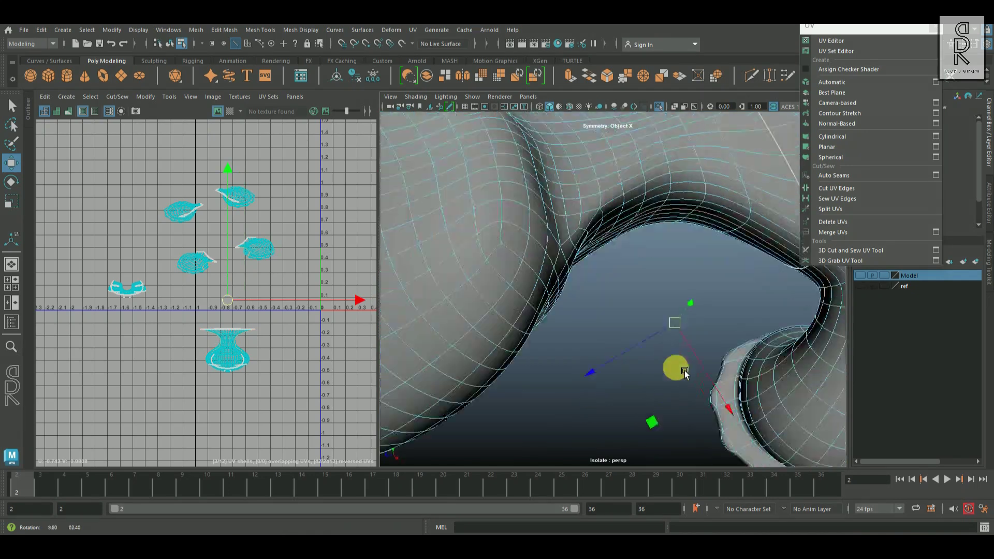
{"action": "right_click_drag", "start_coordinate": [684, 370], "coordinate": [610, 302], "text": "alt"}
{"action": "left_click_drag", "start_coordinate": [610, 302], "coordinate": [499, 292], "text": "alt"}
{"action": "right_click_drag", "start_coordinate": [500, 292], "coordinate": [687, 364], "text": "alt"}
{"action": "left_click_drag", "start_coordinate": [687, 364], "coordinate": [509, 303], "text": "alt"}
{"action": "right_click_drag", "start_coordinate": [509, 305], "coordinate": [541, 289], "text": "alt"}
{"action": "middle_click_drag", "start_coordinate": [651, 337], "coordinate": [773, 329], "text": "alt"}
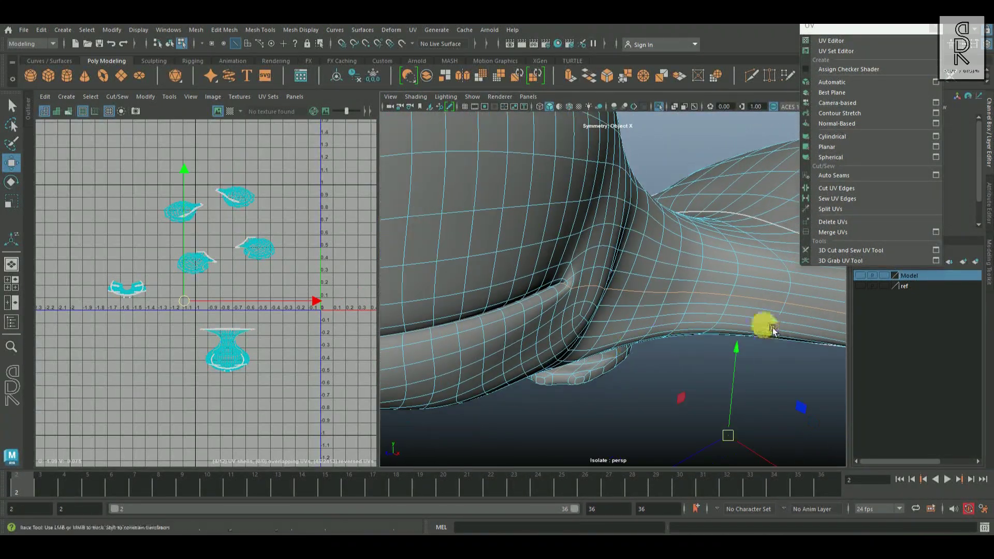
{"action": "right_click_drag", "start_coordinate": [772, 330], "coordinate": [704, 351], "text": "alt"}
{"action": "left_click_drag", "start_coordinate": [703, 350], "coordinate": [581, 348], "text": "alt"}
{"action": "left_click_drag", "start_coordinate": [566, 417], "coordinate": [622, 417], "text": "alt"}
{"action": "scroll", "coordinate": [246, 328], "scroll_direction": "down", "scroll_amount": 3}
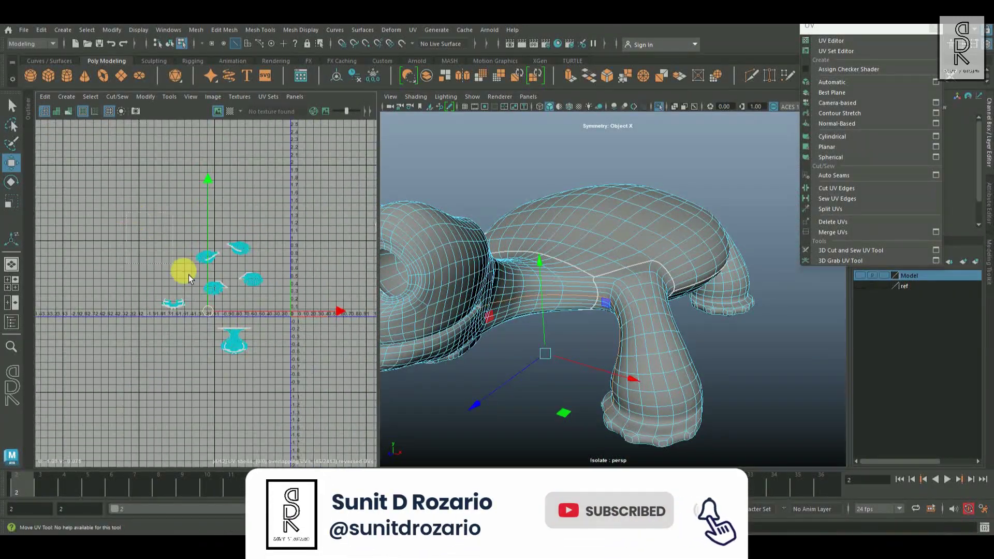
{"action": "middle_click_drag", "start_coordinate": [289, 334], "coordinate": [134, 367], "text": "alt"}
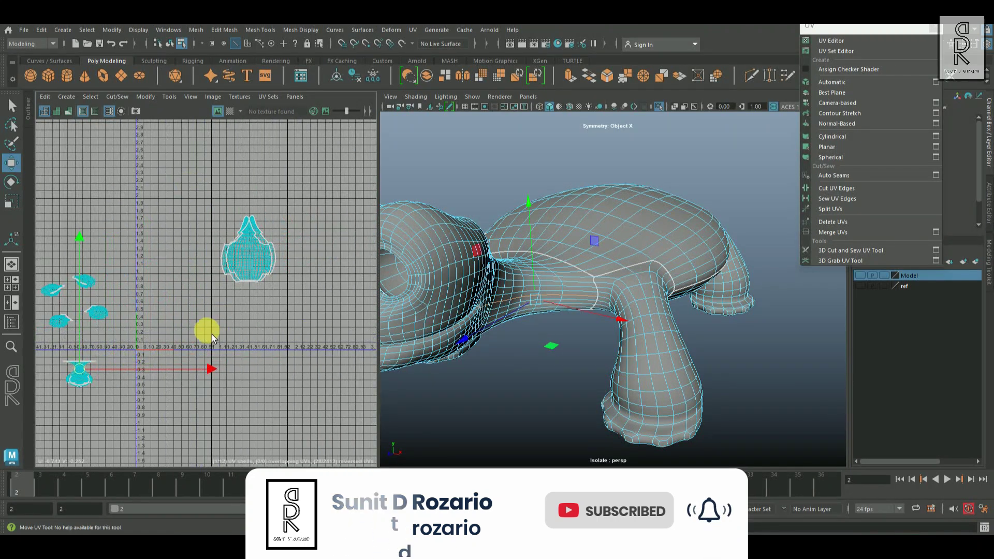
{"action": "middle_click_drag", "start_coordinate": [212, 334], "coordinate": [339, 325], "text": "alt"}
{"action": "middle_click_drag", "start_coordinate": [269, 372], "coordinate": [277, 354], "text": "alt"}
{"action": "scroll", "coordinate": [284, 321], "scroll_direction": "up", "scroll_amount": 1}
{"action": "right_click_drag", "start_coordinate": [282, 317], "coordinate": [225, 350], "text": "shift"}
Step: Move the upper head's UV shell clear of the lower jaw's shell
{"action": "left_click_drag", "start_coordinate": [568, 380], "coordinate": [573, 343], "text": "alt"}
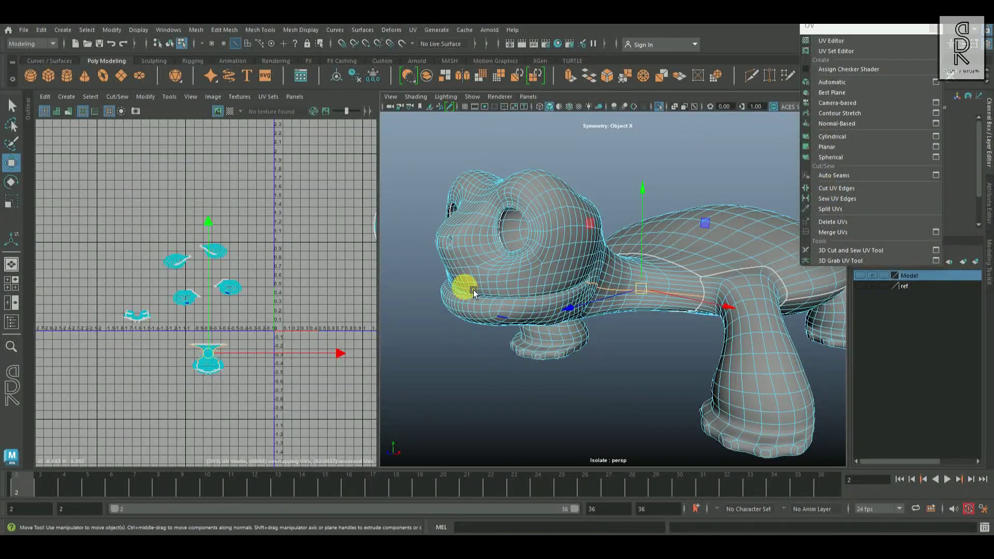
{"action": "right_click_drag", "start_coordinate": [217, 370], "coordinate": [289, 322]}
{"action": "right_click_drag", "start_coordinate": [277, 358], "coordinate": [280, 358]}
{"action": "key", "text": "w"}
{"action": "left_click_drag", "start_coordinate": [563, 212], "coordinate": [536, 148]}
{"action": "middle_click_drag", "start_coordinate": [202, 352], "coordinate": [203, 315], "text": "alt"}
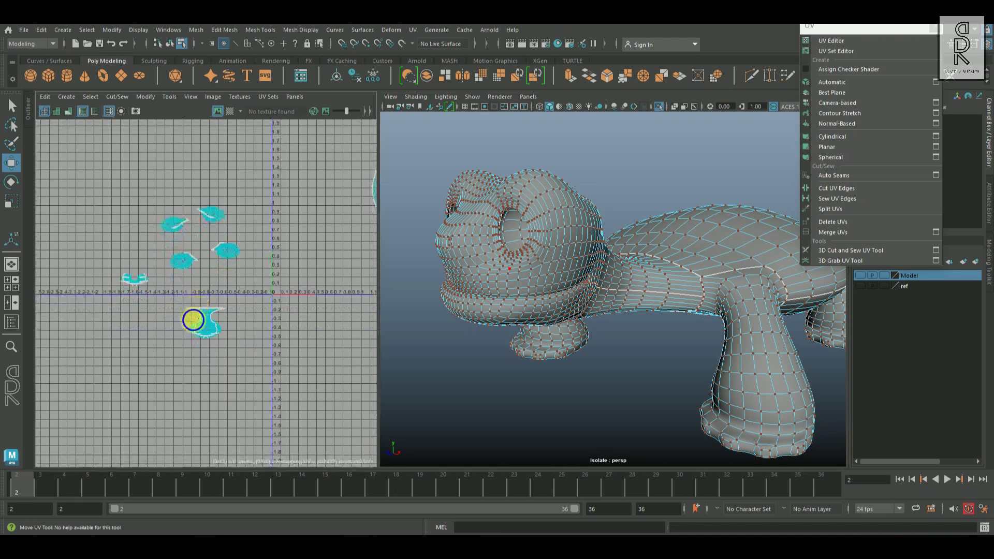
{"action": "scroll", "coordinate": [205, 317], "scroll_direction": "up", "scroll_amount": 3}
{"action": "double_click", "coordinate": [221, 334]}
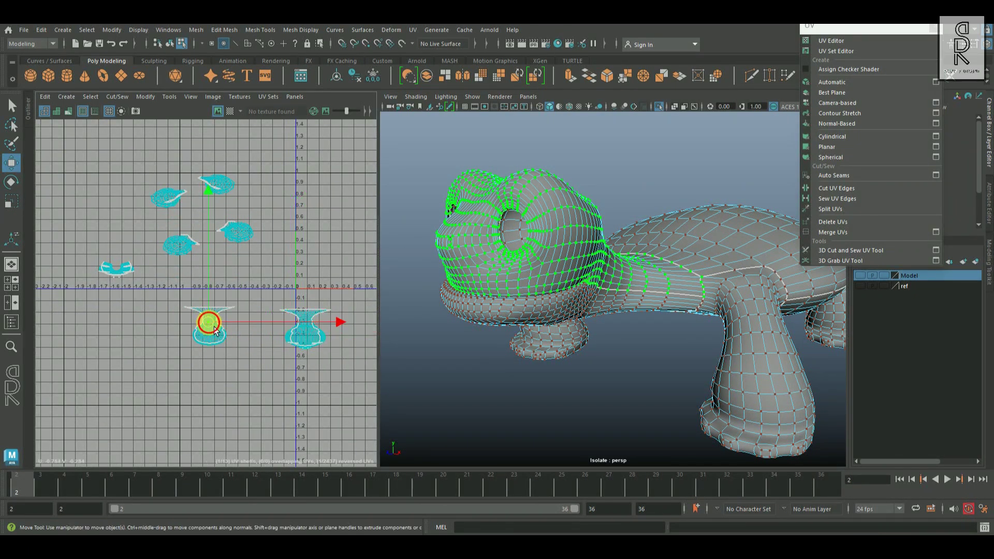
Step: Unfold the lower jaw's UV shell and rotate it upright
{"action": "right_click_drag", "start_coordinate": [293, 272], "coordinate": [198, 272]}
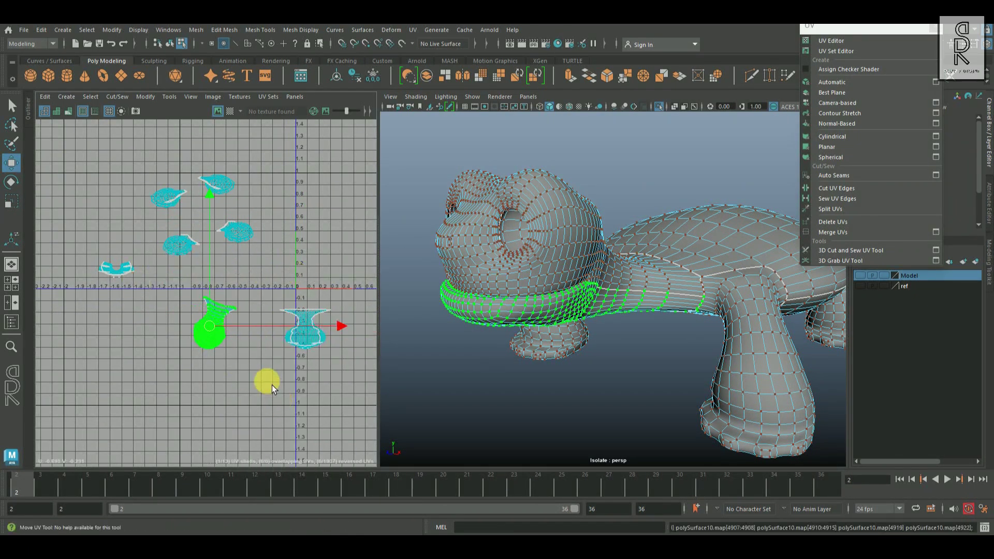
{"action": "scroll", "coordinate": [267, 381], "scroll_direction": "up", "scroll_amount": 3}
{"action": "left_click_drag", "start_coordinate": [596, 409], "coordinate": [601, 361], "text": "alt"}
{"action": "left_click_drag", "start_coordinate": [523, 301], "coordinate": [580, 342], "text": "alt"}
{"action": "left_click", "coordinate": [348, 386]}
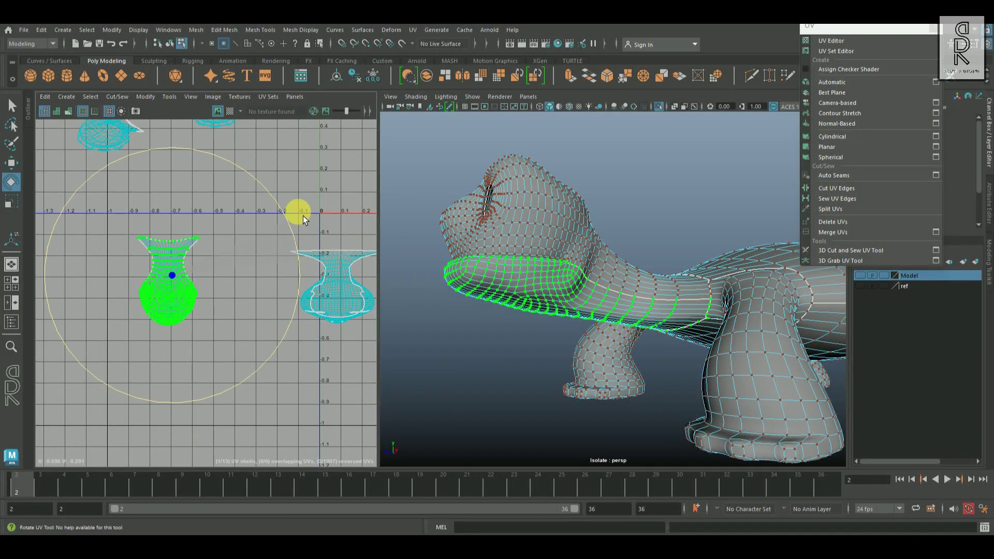
{"action": "middle_click_drag", "start_coordinate": [305, 217], "coordinate": [253, 225], "text": "alt"}
Step: Select the upper head's UV shell, unfold it and clear the selection
{"action": "left_click", "coordinate": [288, 297]}
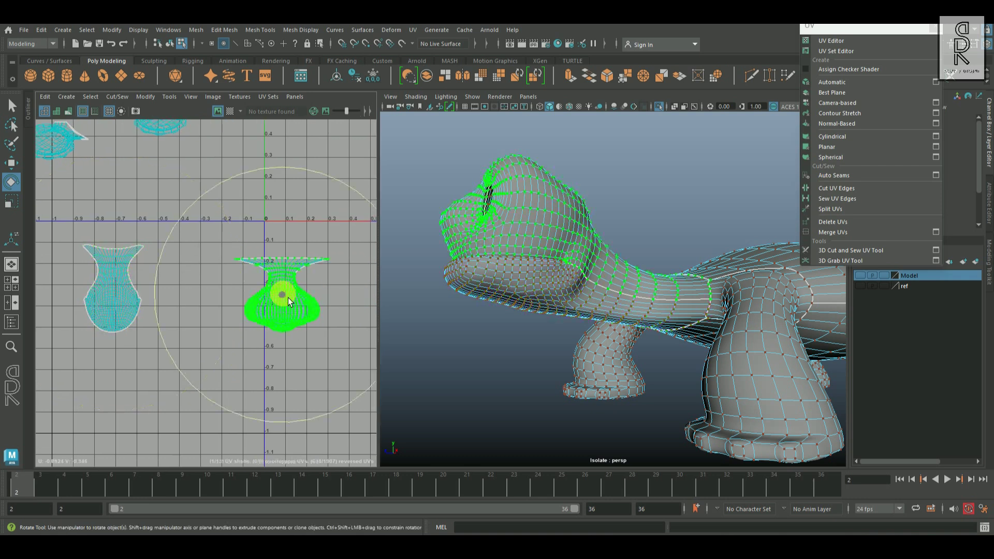
{"action": "middle_click_drag", "start_coordinate": [272, 368], "coordinate": [204, 406], "text": "alt"}
{"action": "left_click_drag", "start_coordinate": [595, 394], "coordinate": [756, 399], "text": "alt"}
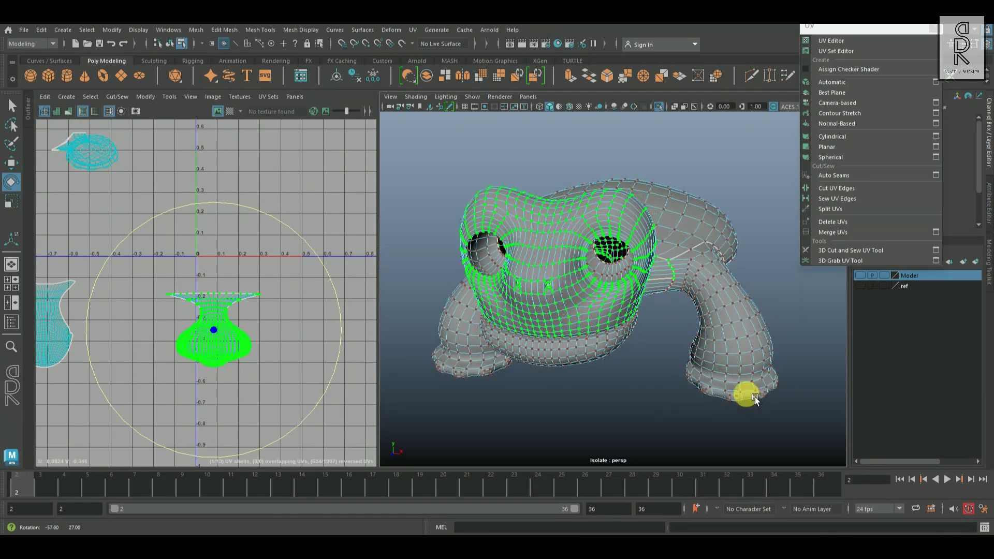
{"action": "right_click_drag", "start_coordinate": [273, 286], "coordinate": [174, 287], "text": "shift"}
{"action": "left_click", "coordinate": [282, 396]}
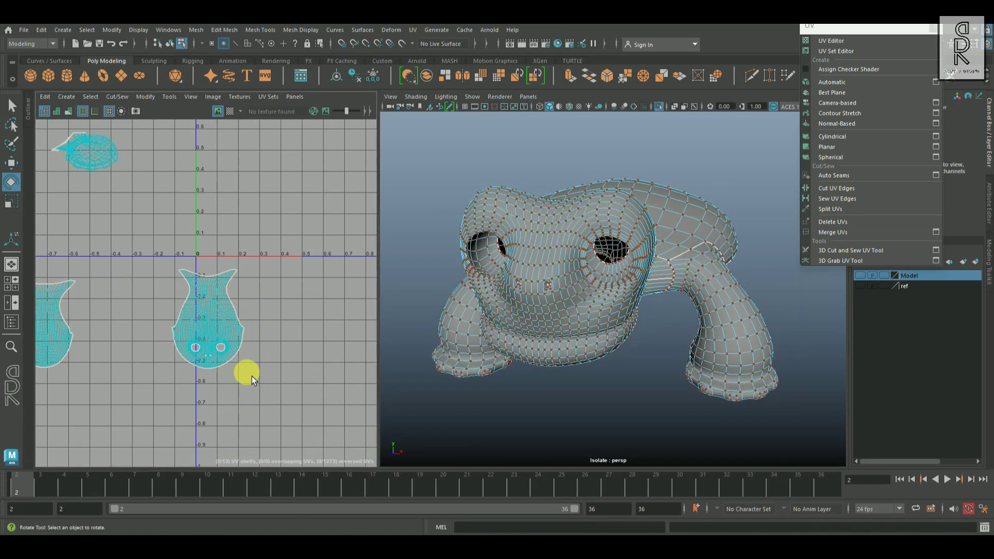
Step: Exit the isolated view and display the checker pattern to examine the UV distortion on the body and legs
{"action": "left_click_drag", "start_coordinate": [662, 358], "coordinate": [562, 362], "text": "alt"}
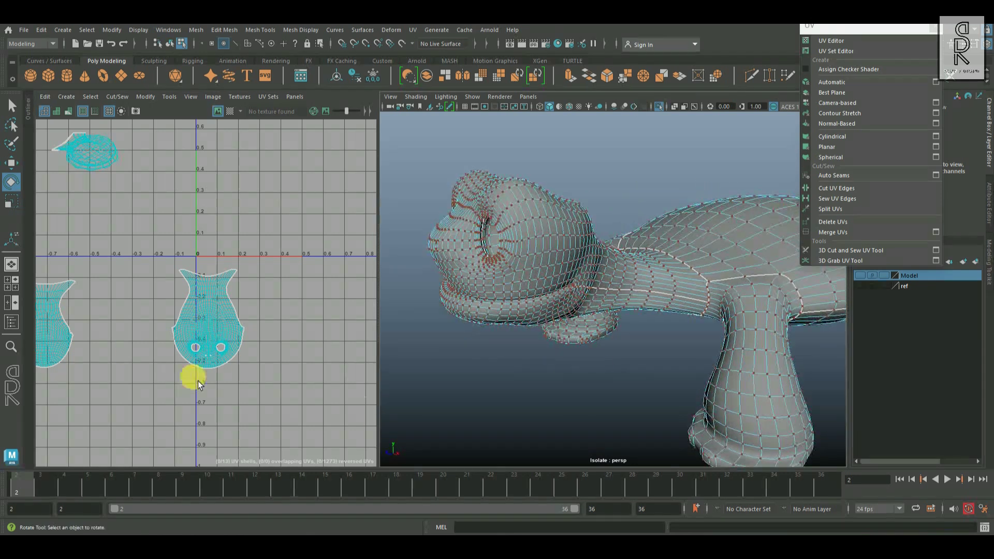
{"action": "scroll", "coordinate": [269, 340], "scroll_direction": "down", "scroll_amount": 2}
{"action": "left_click", "coordinate": [658, 106]}
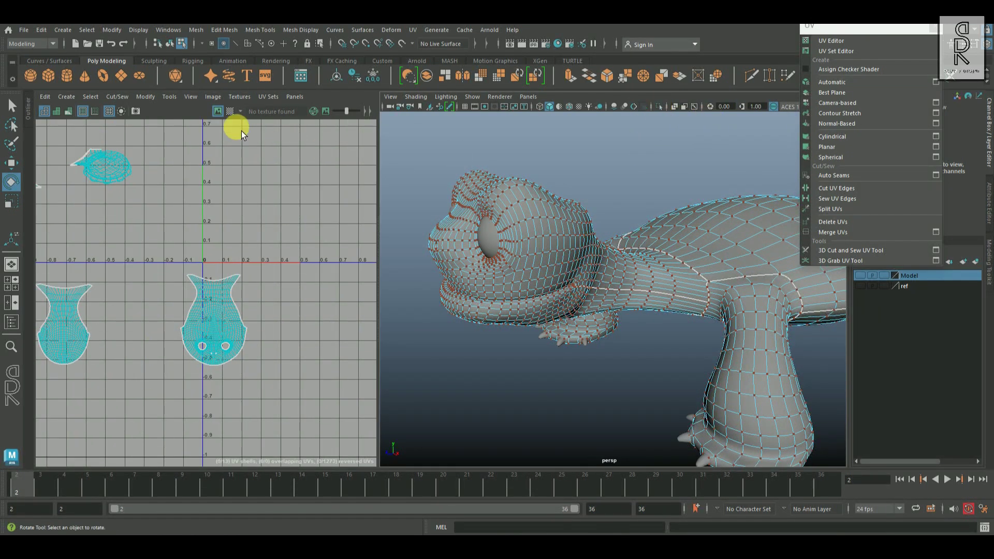
{"action": "left_click", "coordinate": [229, 111]}
{"action": "left_click_drag", "start_coordinate": [581, 301], "coordinate": [557, 255], "text": "alt"}
{"action": "key", "text": "F8"}
{"action": "left_click", "coordinate": [6, 132]}
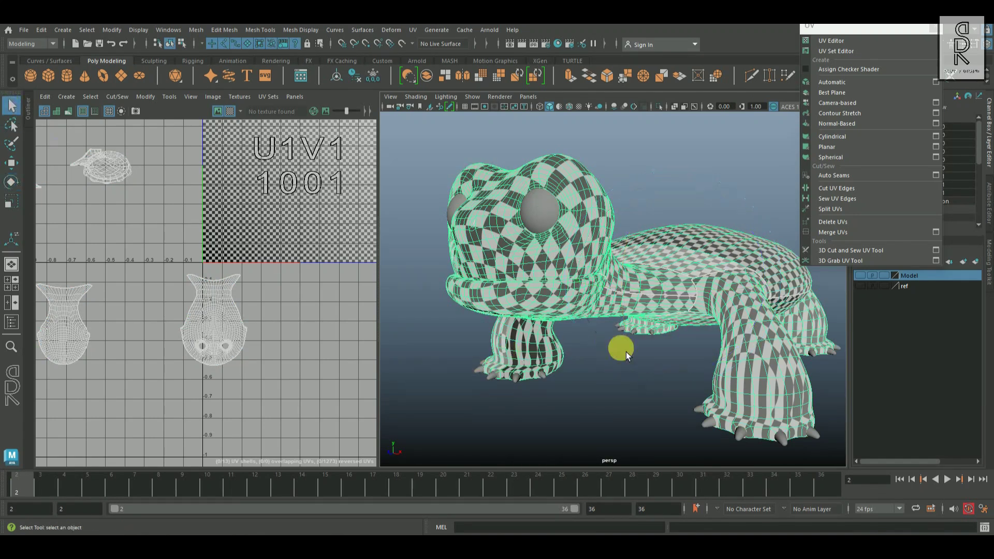
{"action": "left_click", "coordinate": [626, 352]}
{"action": "left_click", "coordinate": [732, 333]}
{"action": "left_click_drag", "start_coordinate": [732, 333], "coordinate": [591, 340], "text": "alt"}
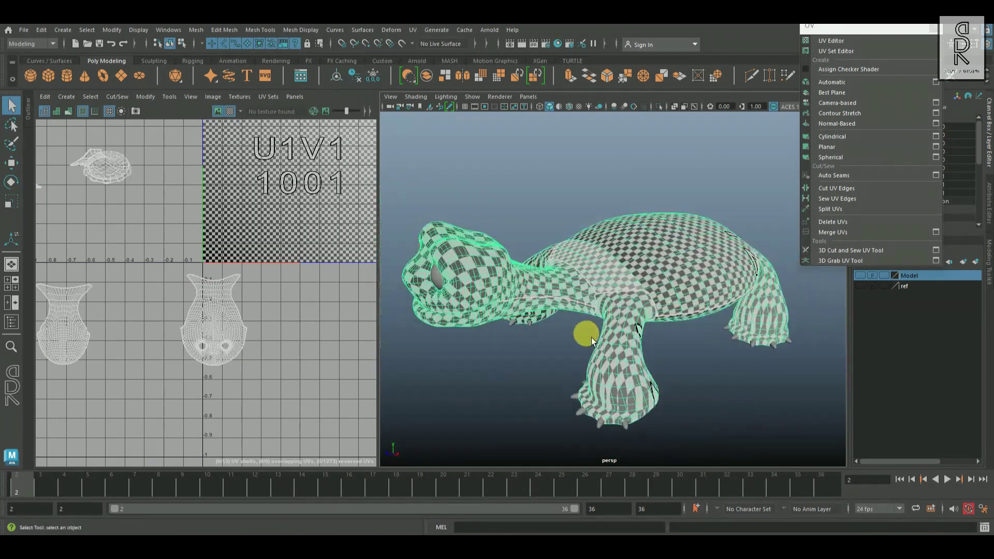
{"action": "right_click_drag", "start_coordinate": [278, 356], "coordinate": [233, 305], "text": "alt"}
{"action": "middle_click_drag", "start_coordinate": [233, 305], "coordinate": [329, 377], "text": "alt"}
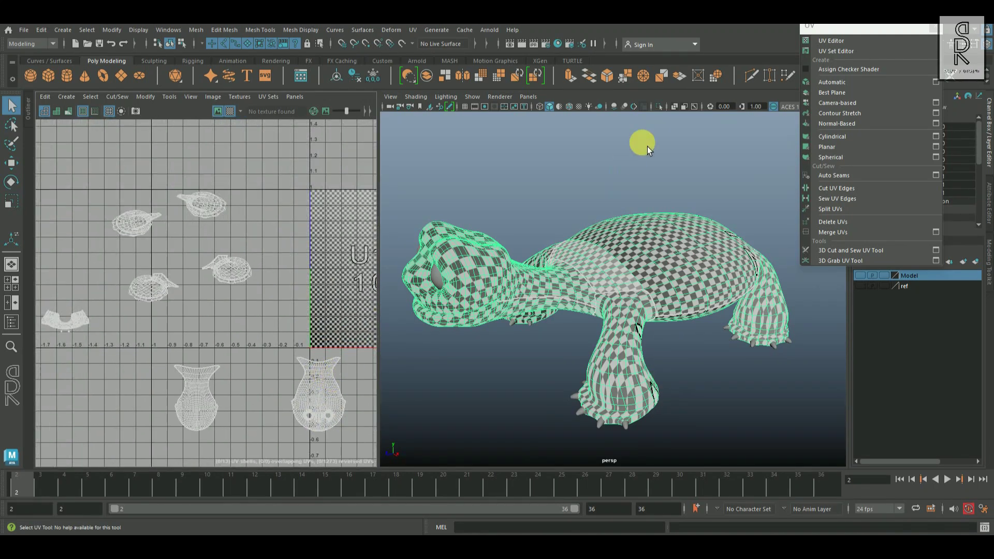
Step: Hide the checker pattern and turn on Object X symmetry for selecting edges on the body
{"action": "left_click", "coordinate": [230, 111]}
{"action": "left_click_drag", "start_coordinate": [620, 375], "coordinate": [661, 296], "text": "alt"}
{"action": "right_click_drag", "start_coordinate": [649, 241], "coordinate": [647, 211]}
{"action": "left_click_drag", "start_coordinate": [629, 279], "coordinate": [634, 310], "text": "alt"}
{"action": "right_click_drag", "start_coordinate": [634, 310], "coordinate": [629, 278], "text": "alt"}
{"action": "right_click_drag", "start_coordinate": [623, 241], "coordinate": [581, 160], "text": "ctrl+shift"}
{"action": "left_click_drag", "start_coordinate": [644, 330], "coordinate": [669, 345], "text": "alt"}
Step: Cut the front feet's UVs along the edge loop around the soles, below the claws
{"action": "left_click", "coordinate": [598, 273]}
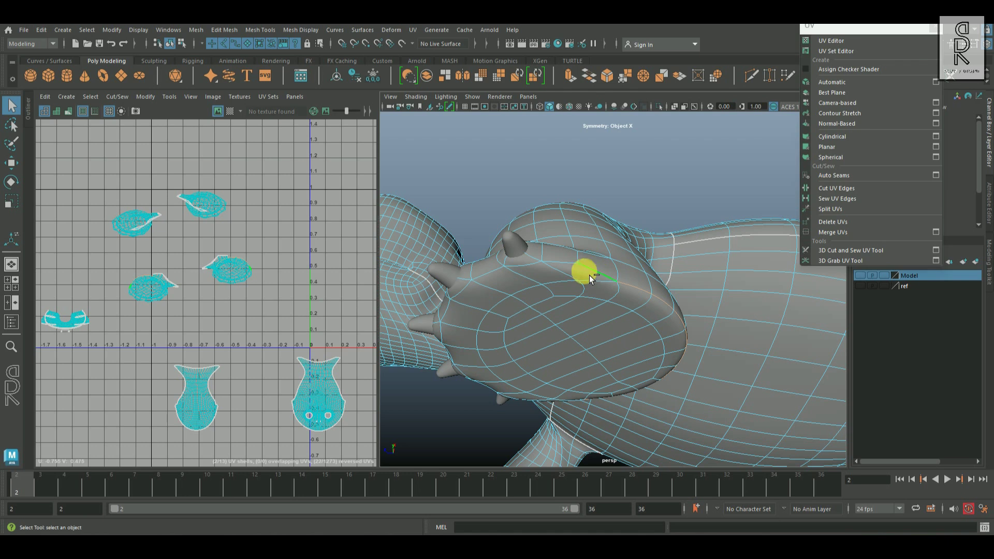
{"action": "left_click_drag", "start_coordinate": [537, 274], "coordinate": [652, 314], "text": "alt"}
{"action": "left_click_drag", "start_coordinate": [529, 282], "coordinate": [628, 253], "text": "alt"}
{"action": "left_click", "coordinate": [629, 253]}
{"action": "left_click_drag", "start_coordinate": [538, 302], "coordinate": [638, 264], "text": "alt"}
{"action": "left_click", "coordinate": [638, 264]}
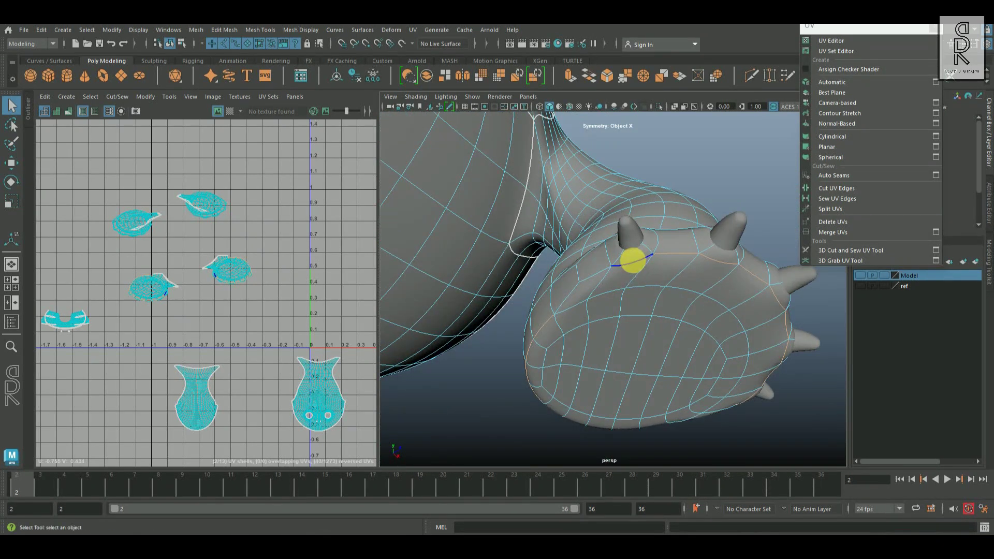
{"action": "scroll", "coordinate": [636, 312], "scroll_direction": "down", "scroll_amount": 3}
{"action": "left_click_drag", "start_coordinate": [635, 312], "coordinate": [665, 349], "text": "alt"}
{"action": "scroll", "coordinate": [665, 350], "scroll_direction": "down", "scroll_amount": 6}
{"action": "right_click", "coordinate": [293, 230], "text": "shift"}
{"action": "left_click", "coordinate": [254, 244]}
Step: Cut the hind feet's UVs along the edge loop around the soles, below the claws
{"action": "left_click_drag", "start_coordinate": [671, 299], "coordinate": [660, 317], "text": "alt"}
{"action": "left_click", "coordinate": [660, 317]}
{"action": "left_click", "coordinate": [594, 304]}
{"action": "left_click_drag", "start_coordinate": [519, 316], "coordinate": [650, 277], "text": "alt"}
{"action": "mouse_move", "coordinate": [577, 275]}
{"action": "left_mouse_down", "text": "alt"}
{"action": "mouse_move", "coordinate": [643, 285]}
{"action": "mouse_move", "coordinate": [589, 279]}
{"action": "left_mouse_up", "text": "alt"}
{"action": "left_click", "coordinate": [588, 279]}
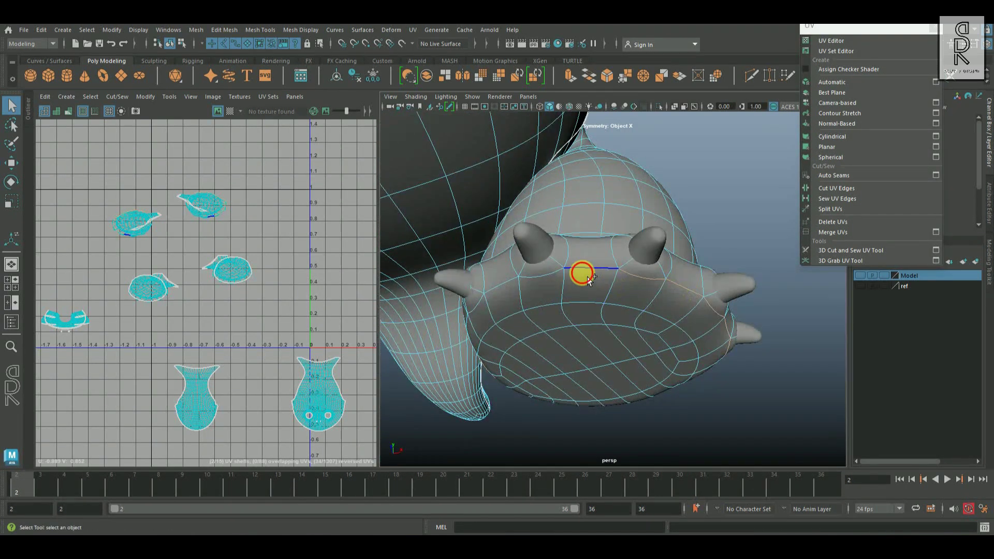
{"action": "left_click_drag", "start_coordinate": [512, 290], "coordinate": [673, 306], "text": "alt"}
{"action": "left_click", "coordinate": [566, 270]}
{"action": "right_click_drag", "start_coordinate": [273, 296], "coordinate": [206, 300], "text": "shift"}
Step: Cut the hind legs' UVs along a vertical edge line from the sole up to the torso seam
{"action": "left_click_drag", "start_coordinate": [781, 344], "coordinate": [709, 343], "text": "alt"}
{"action": "left_click", "coordinate": [584, 383]}
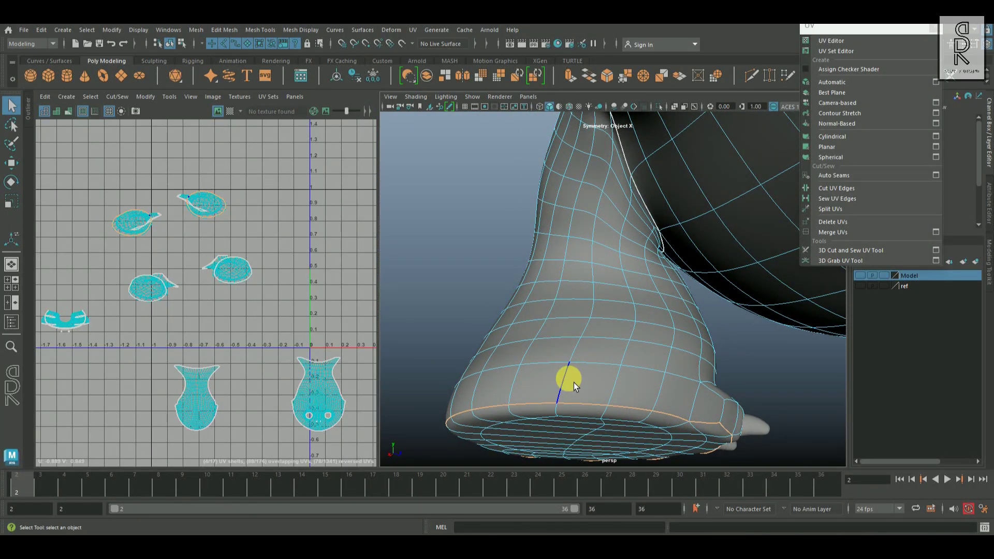
{"action": "left_click_drag", "start_coordinate": [578, 376], "coordinate": [643, 241], "text": "alt"}
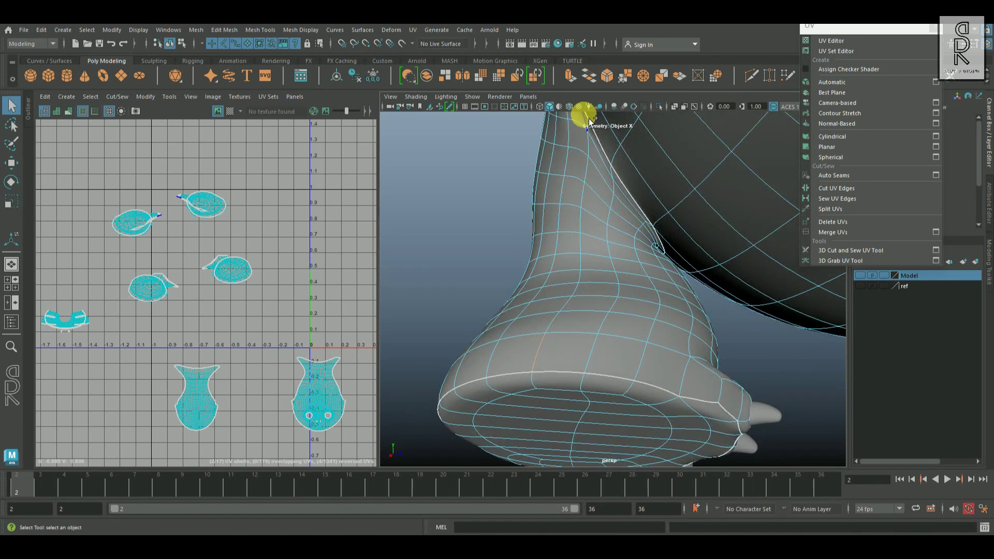
{"action": "left_click_drag", "start_coordinate": [712, 283], "coordinate": [668, 310], "text": "alt"}
{"action": "right_click_drag", "start_coordinate": [287, 250], "coordinate": [240, 285], "text": "shift"}
Step: Cut the front legs' UVs along a vertical edge line from the sole up to the torso seam
{"action": "scroll", "coordinate": [514, 340], "scroll_direction": "down", "scroll_amount": 6}
{"action": "left_click_drag", "start_coordinate": [517, 342], "coordinate": [720, 357], "text": "alt"}
{"action": "middle_click_drag", "start_coordinate": [719, 357], "coordinate": [640, 355], "text": "alt"}
{"action": "scroll", "coordinate": [732, 325], "scroll_direction": "up", "scroll_amount": 3}
{"action": "left_click_drag", "start_coordinate": [634, 349], "coordinate": [673, 334], "text": "alt"}
{"action": "scroll", "coordinate": [638, 337], "scroll_direction": "up", "scroll_amount": 5}
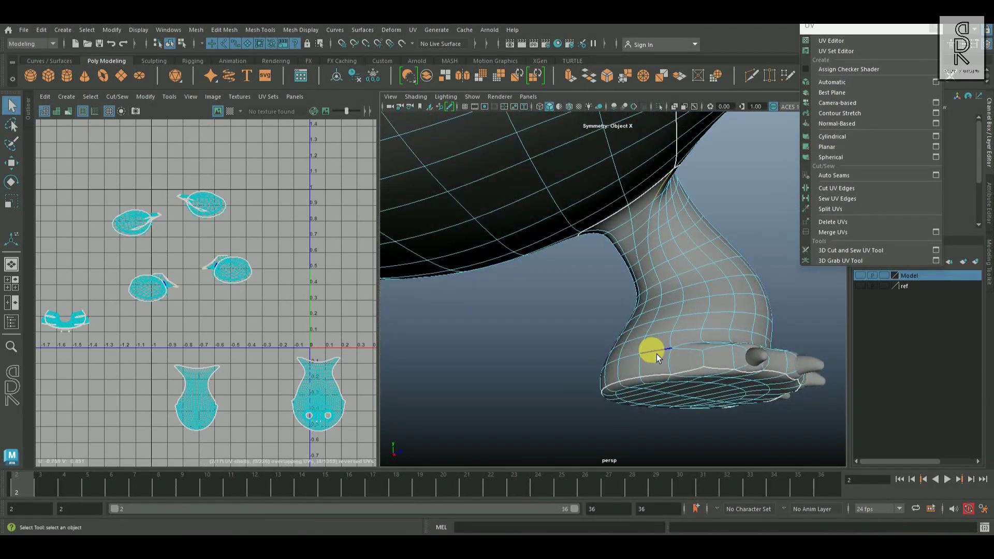
{"action": "right_click_drag", "start_coordinate": [232, 264], "coordinate": [203, 309], "text": "shift"}
Step: Unfold the UV shells of one front leg and its sole
{"action": "scroll", "coordinate": [586, 317], "scroll_direction": "down", "scroll_amount": 4}
{"action": "left_click_drag", "start_coordinate": [735, 298], "coordinate": [578, 350], "text": "alt"}
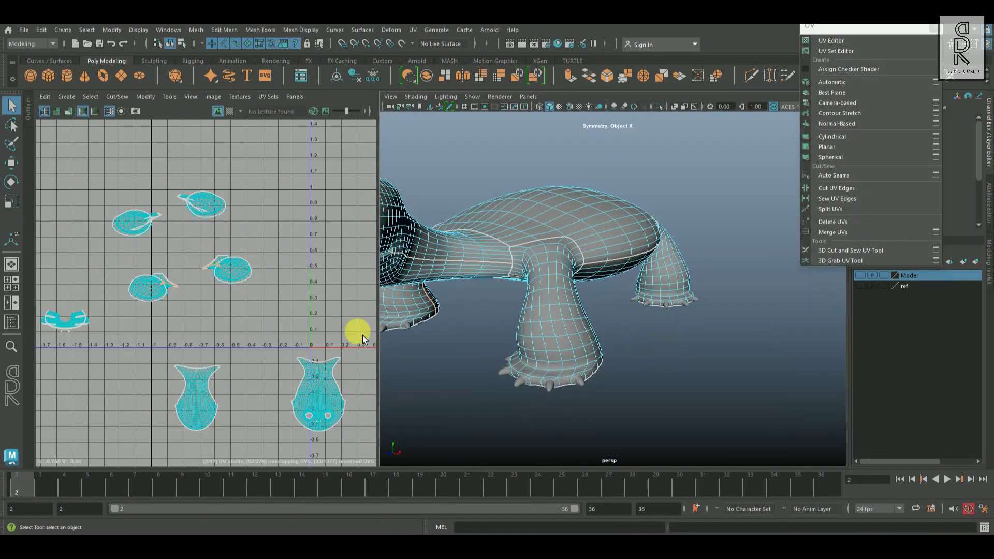
{"action": "right_click_drag", "start_coordinate": [239, 277], "coordinate": [278, 279]}
{"action": "scroll", "coordinate": [262, 303], "scroll_direction": "down", "scroll_amount": 2}
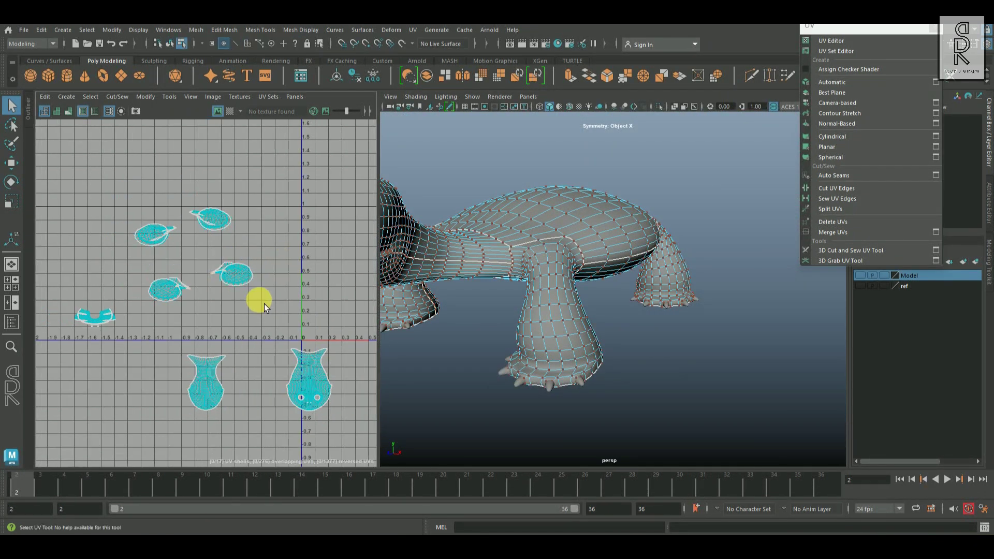
{"action": "left_click", "coordinate": [259, 277]}
{"action": "left_click", "coordinate": [245, 275]}
{"action": "right_click_drag", "start_coordinate": [580, 281], "coordinate": [573, 198], "text": "ctrl+shift"}
{"action": "left_click", "coordinate": [237, 271]}
{"action": "scroll", "coordinate": [240, 303], "scroll_direction": "up", "scroll_amount": 3}
{"action": "right_click_drag", "start_coordinate": [307, 235], "coordinate": [133, 238], "text": "shift"}
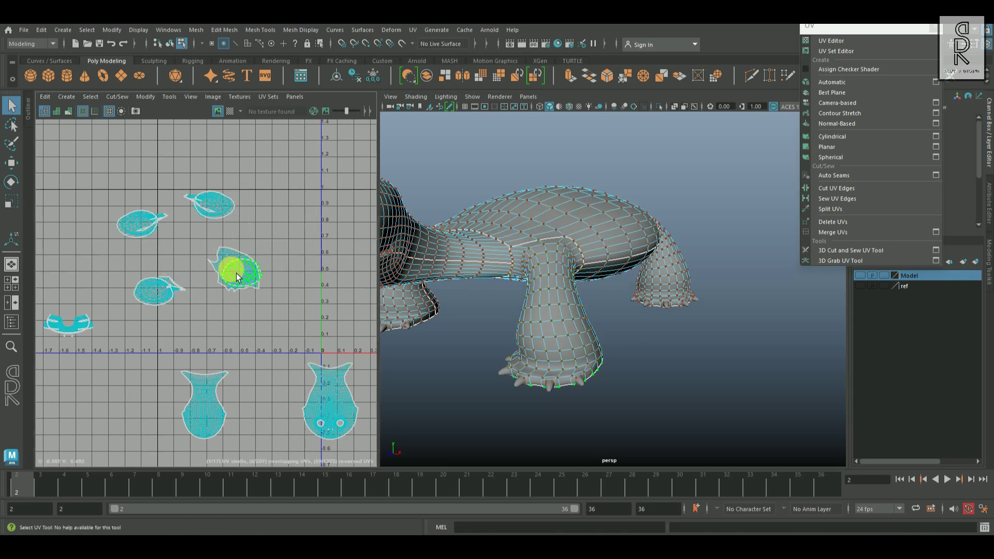
{"action": "right_click_drag", "start_coordinate": [221, 222], "coordinate": [287, 293], "text": "shift"}
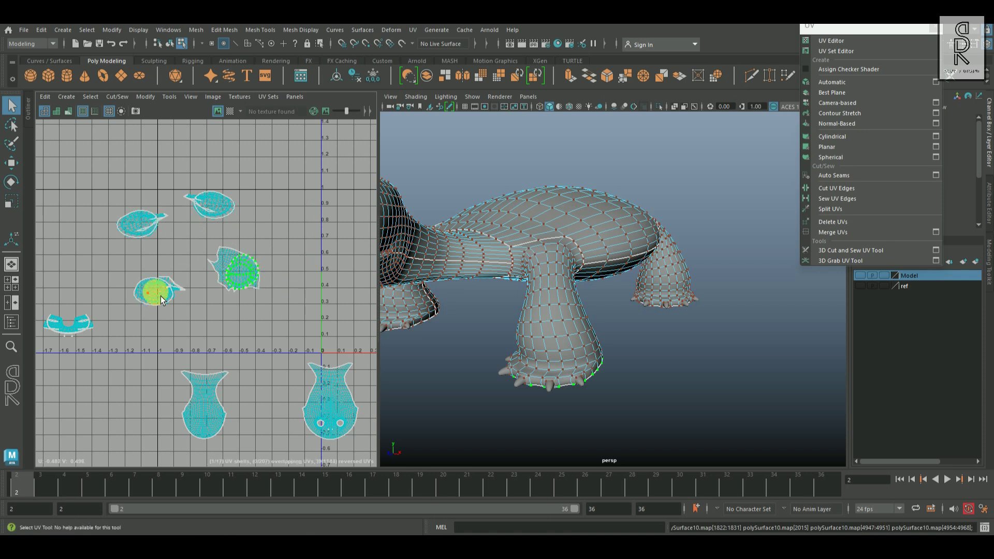
Step: Unfold the UV shells of the other front leg and both hind legs, including their soles
{"action": "left_click_drag", "start_coordinate": [199, 322], "coordinate": [198, 322]}
{"action": "right_click_drag", "start_coordinate": [287, 247], "coordinate": [148, 249], "text": "shift"}
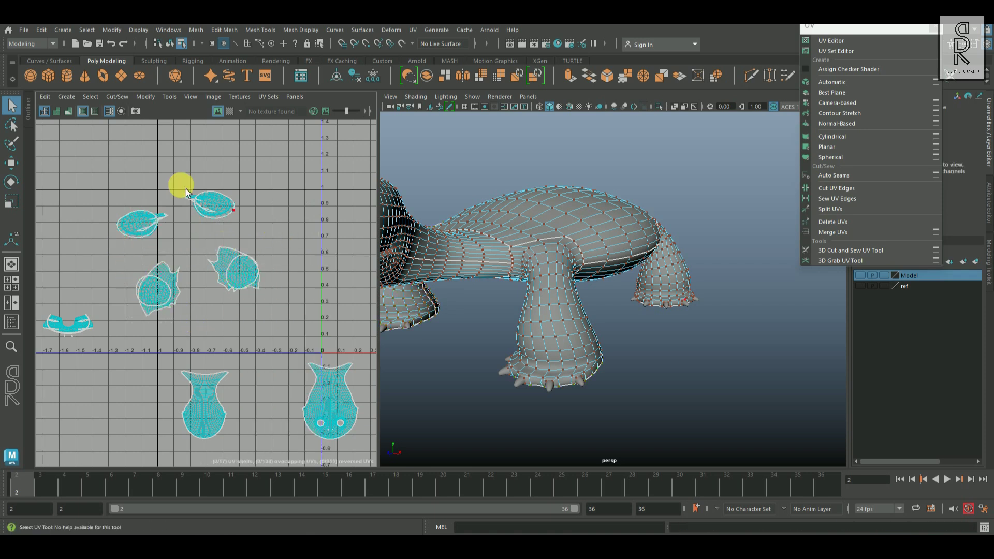
{"action": "right_click_drag", "start_coordinate": [312, 220], "coordinate": [144, 220], "text": "shift"}
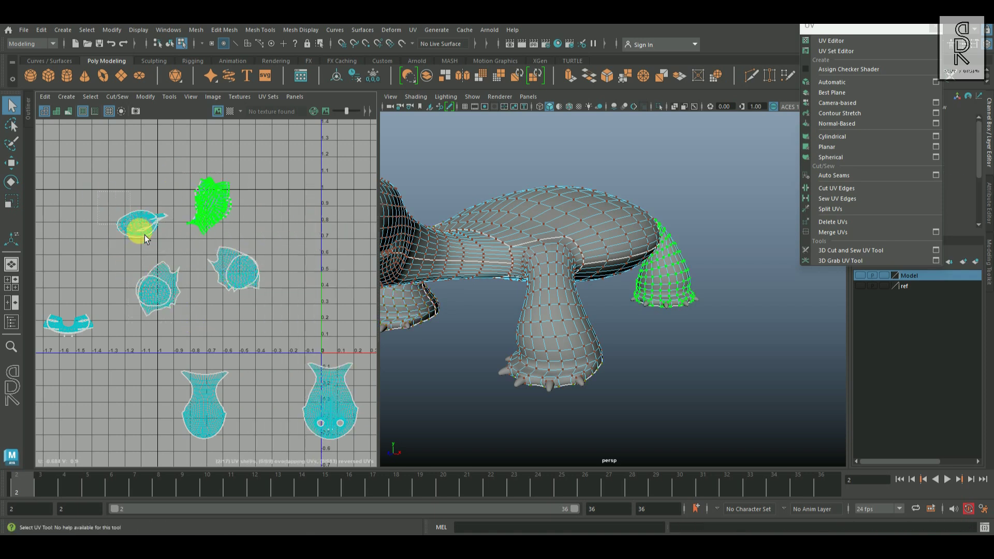
{"action": "right_click_drag", "start_coordinate": [241, 204], "coordinate": [271, 287], "text": "shift"}
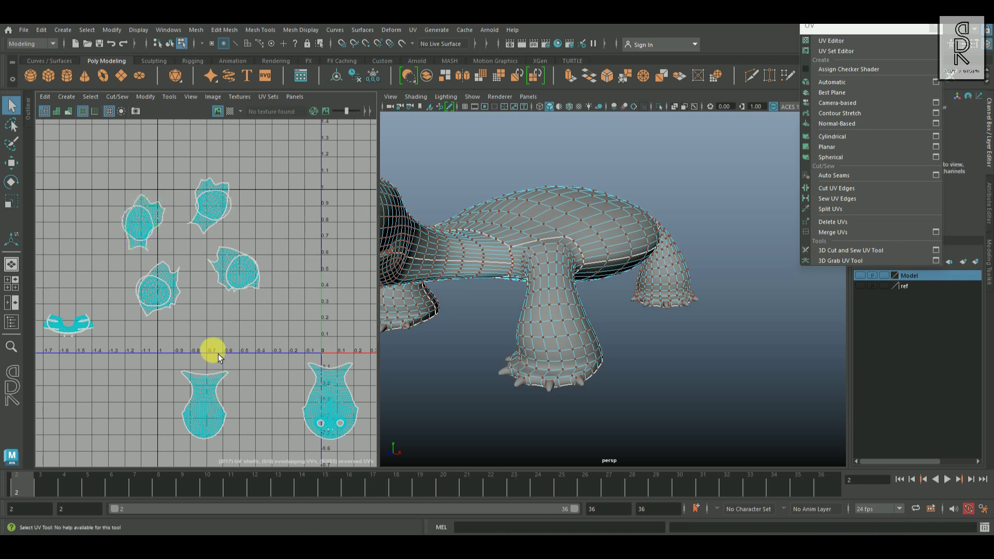
Step: Unfold the mouth cavity's UV shell and rotate it until it lies level
{"action": "middle_click_drag", "start_coordinate": [218, 353], "coordinate": [293, 339], "text": "alt"}
{"action": "middle_click_drag", "start_coordinate": [561, 351], "coordinate": [770, 341], "text": "alt"}
{"action": "right_click_drag", "start_coordinate": [119, 350], "coordinate": [266, 365], "text": "alt"}
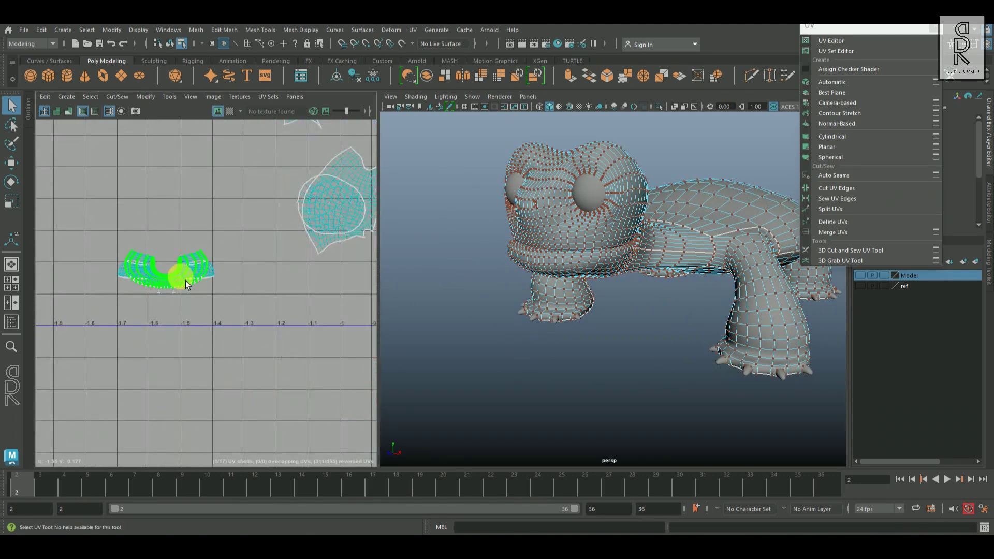
{"action": "left_click_drag", "start_coordinate": [262, 330], "coordinate": [209, 340]}
{"action": "right_click_drag", "start_coordinate": [289, 301], "coordinate": [139, 313], "text": "shift"}
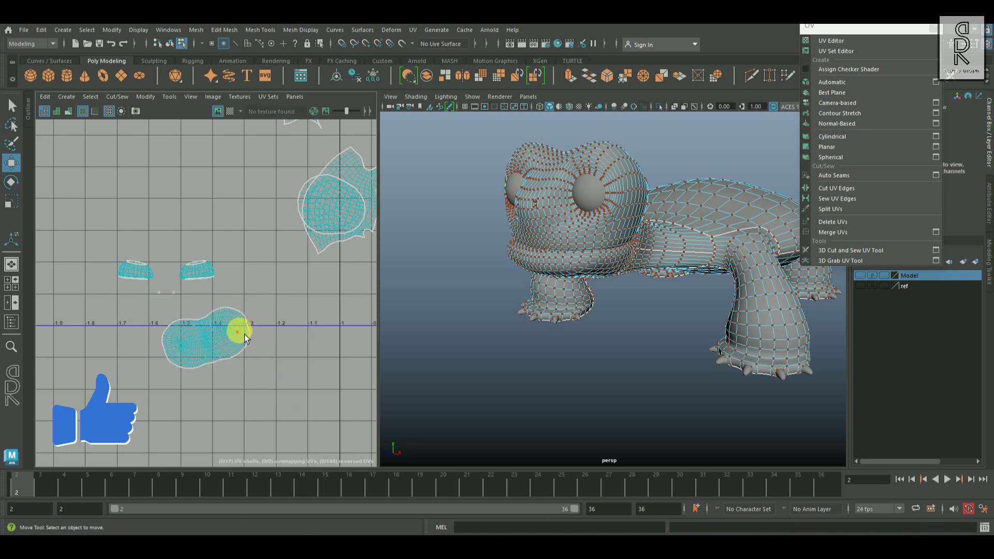
{"action": "left_click_drag", "start_coordinate": [333, 309], "coordinate": [333, 333]}
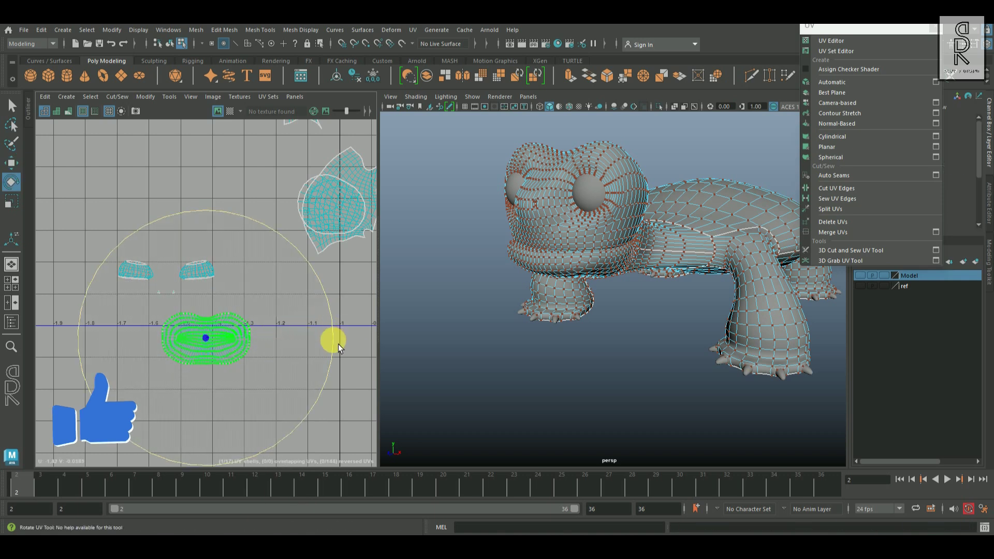
Step: Isolate the faces of the mouth cavity's shell to examine them, and restore the full model view
{"action": "left_click_drag", "start_coordinate": [594, 284], "coordinate": [710, 142], "text": "alt"}
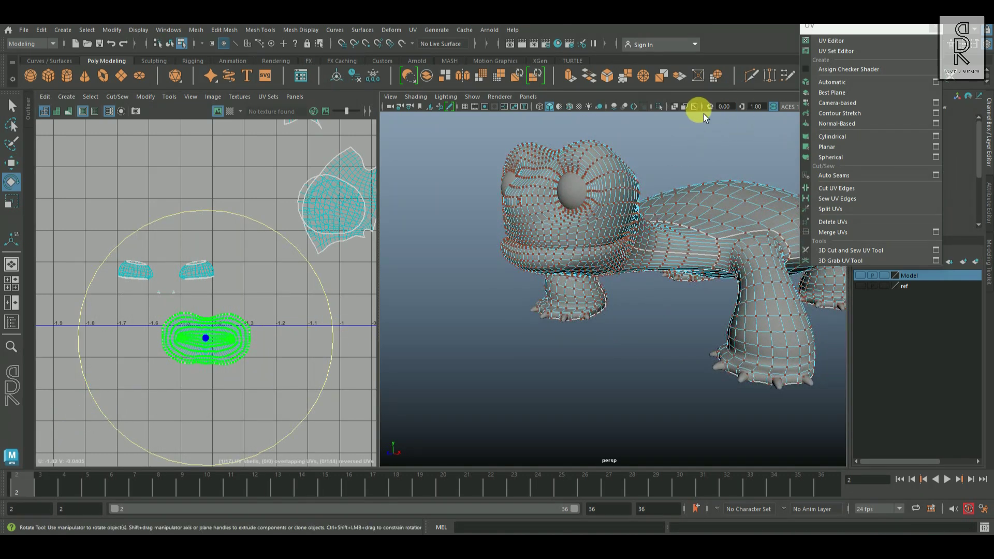
{"action": "right_click_drag", "start_coordinate": [216, 334], "coordinate": [216, 361]}
{"action": "double_click", "coordinate": [232, 358]}
{"action": "left_click", "coordinate": [659, 107]}
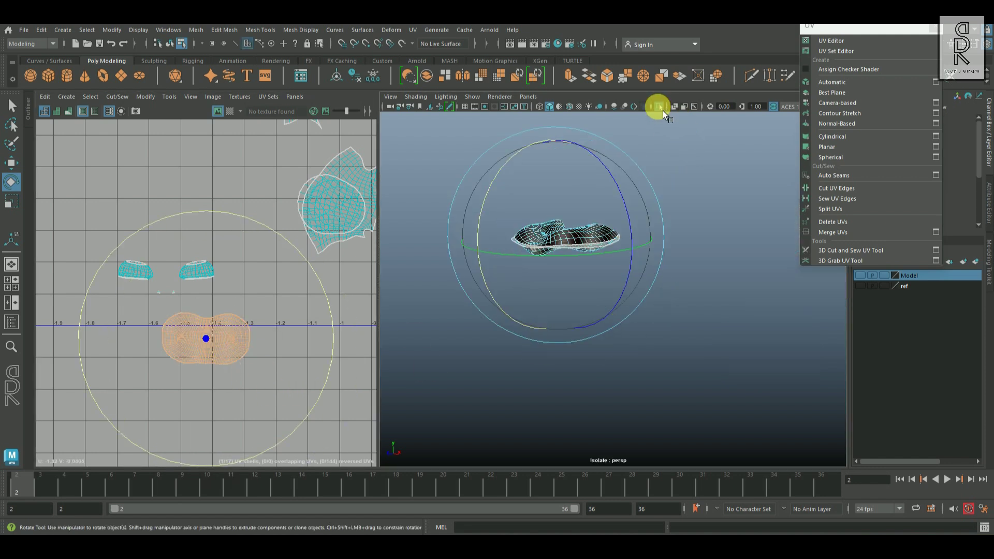
{"action": "left_click_drag", "start_coordinate": [633, 323], "coordinate": [687, 340], "text": "alt"}
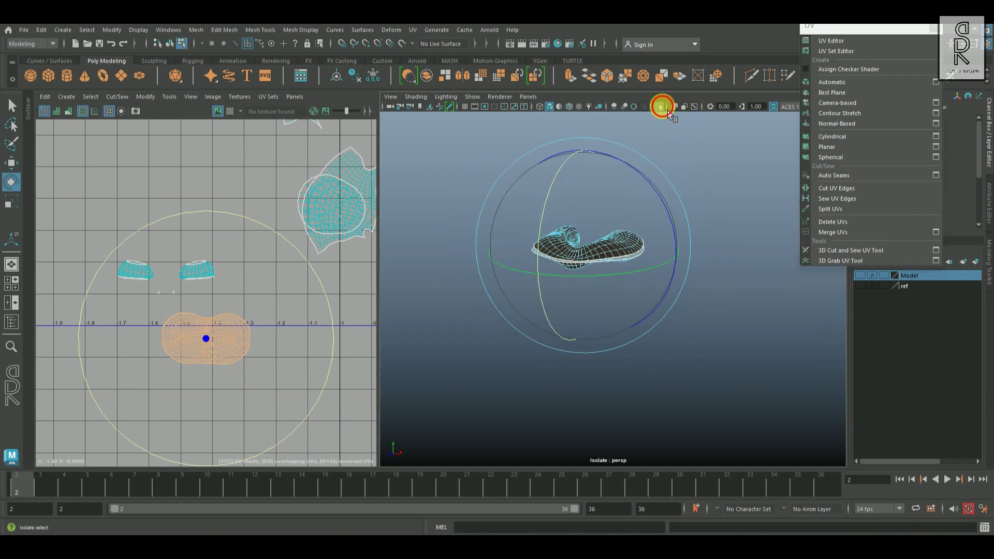
{"action": "left_click", "coordinate": [659, 107]}
{"action": "left_click_drag", "start_coordinate": [655, 382], "coordinate": [610, 404], "text": "alt"}
Step: Cut the ring-shaped eye socket UV shells open along an edge line
{"action": "left_click", "coordinate": [197, 272]}
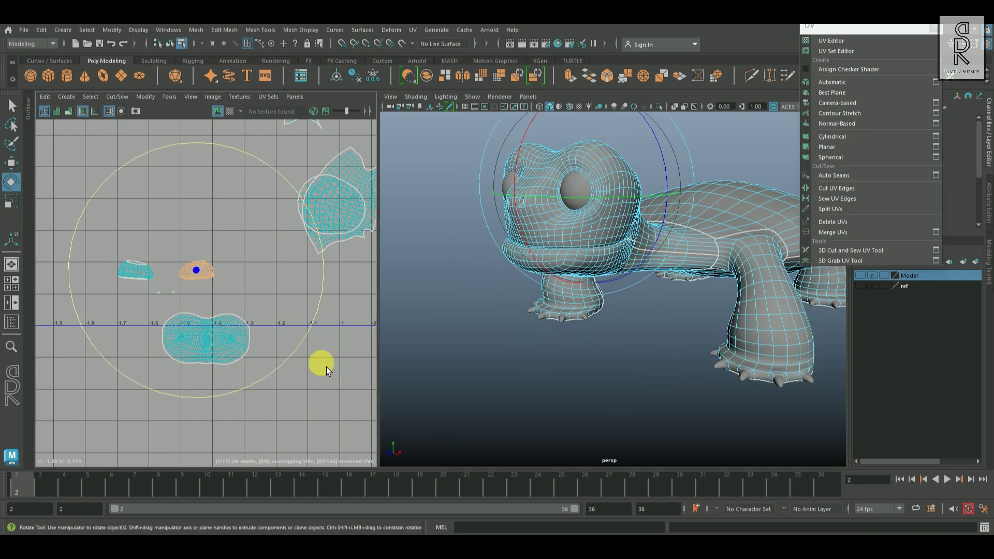
{"action": "scroll", "coordinate": [201, 346], "scroll_direction": "up", "scroll_amount": 3}
{"action": "middle_click_drag", "start_coordinate": [179, 325], "coordinate": [166, 364], "text": "alt"}
{"action": "scroll", "coordinate": [167, 365], "scroll_direction": "up", "scroll_amount": 5}
{"action": "right_click_drag", "start_coordinate": [168, 196], "coordinate": [165, 158]}
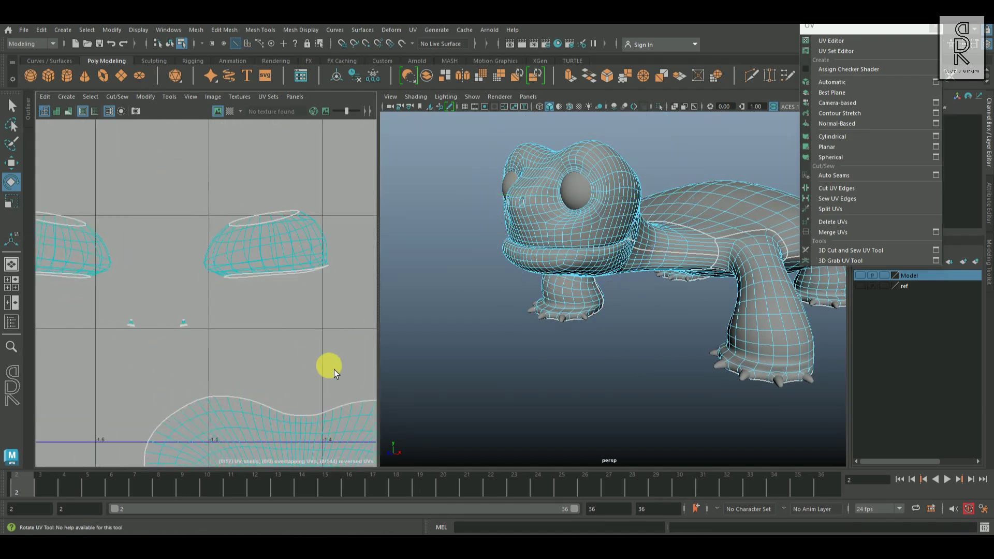
{"action": "double_click", "coordinate": [266, 222]}
{"action": "right_click_drag", "start_coordinate": [519, 225], "coordinate": [465, 138], "text": "ctrl+shift"}
{"action": "middle_click_drag", "start_coordinate": [313, 337], "coordinate": [331, 361], "text": "alt"}
{"action": "scroll", "coordinate": [293, 360], "scroll_direction": "down", "scroll_amount": 1}
{"action": "right_click_drag", "start_coordinate": [308, 230], "coordinate": [231, 271], "text": "shift"}
Step: Unfold both eye socket UV shells into flat strips
{"action": "right_click_drag", "start_coordinate": [300, 270], "coordinate": [323, 287]}
{"action": "left_click", "coordinate": [308, 275]}
{"action": "right_click", "coordinate": [504, 247], "text": "shift"}
{"action": "right_click_drag", "start_coordinate": [502, 246], "coordinate": [440, 200], "text": "ctrl+shift"}
{"action": "right_click_drag", "start_coordinate": [294, 250], "coordinate": [191, 251], "text": "shift"}
Step: Try to unfold one of the tiny nostril UV shells below the eye socket strips
{"action": "left_click", "coordinate": [319, 372]}
{"action": "right_click_drag", "start_coordinate": [313, 372], "coordinate": [228, 380], "text": "alt"}
{"action": "right_click_drag", "start_coordinate": [141, 413], "coordinate": [215, 381], "text": "alt"}
{"action": "middle_click_drag", "start_coordinate": [216, 382], "coordinate": [195, 385], "text": "alt"}
{"action": "left_click", "coordinate": [221, 326]}
{"action": "left_click", "coordinate": [11, 107]}
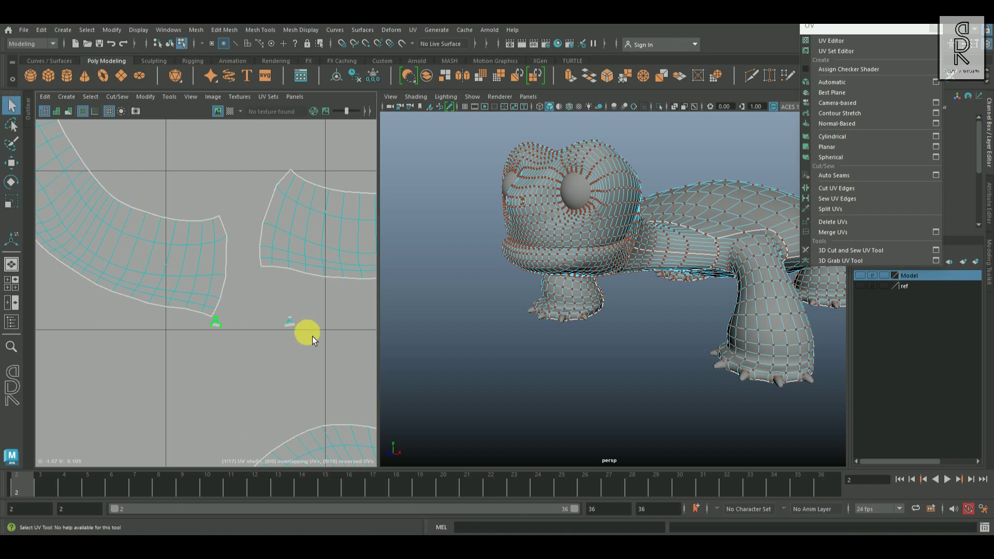
{"action": "right_click_drag", "start_coordinate": [329, 290], "coordinate": [228, 291], "text": "shift"}
Step: Select the UV shells of both nostrils and unfold them together
{"action": "right_click_drag", "start_coordinate": [223, 351], "coordinate": [275, 331], "text": "alt"}
{"action": "right_click_drag", "start_coordinate": [282, 238], "coordinate": [283, 210]}
{"action": "right_click_drag", "start_coordinate": [426, 251], "coordinate": [221, 260], "text": "ctrl+shift"}
{"action": "double_click", "coordinate": [298, 265]}
{"action": "right_click_drag", "start_coordinate": [270, 239], "coordinate": [315, 242]}
{"action": "scroll", "coordinate": [313, 246], "scroll_direction": "down", "scroll_amount": 3}
{"action": "right_click_drag", "start_coordinate": [303, 261], "coordinate": [348, 262]}
{"action": "right_click_drag", "start_coordinate": [459, 255], "coordinate": [420, 140], "text": "ctrl+shift"}
{"action": "left_click_drag", "start_coordinate": [352, 250], "coordinate": [278, 333]}
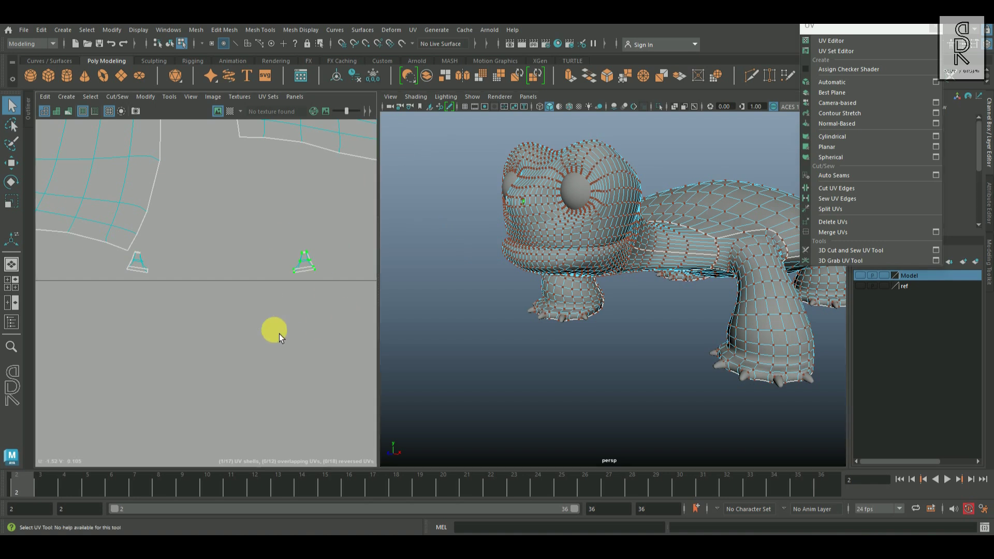
{"action": "double_click", "coordinate": [151, 276], "text": "shift"}
{"action": "right_click_drag", "start_coordinate": [251, 239], "coordinate": [208, 241], "text": "shift"}
Step: Lay out all of the body's UV shells within the 0–1 UV tile
{"action": "scroll", "coordinate": [252, 330], "scroll_direction": "down", "scroll_amount": 10}
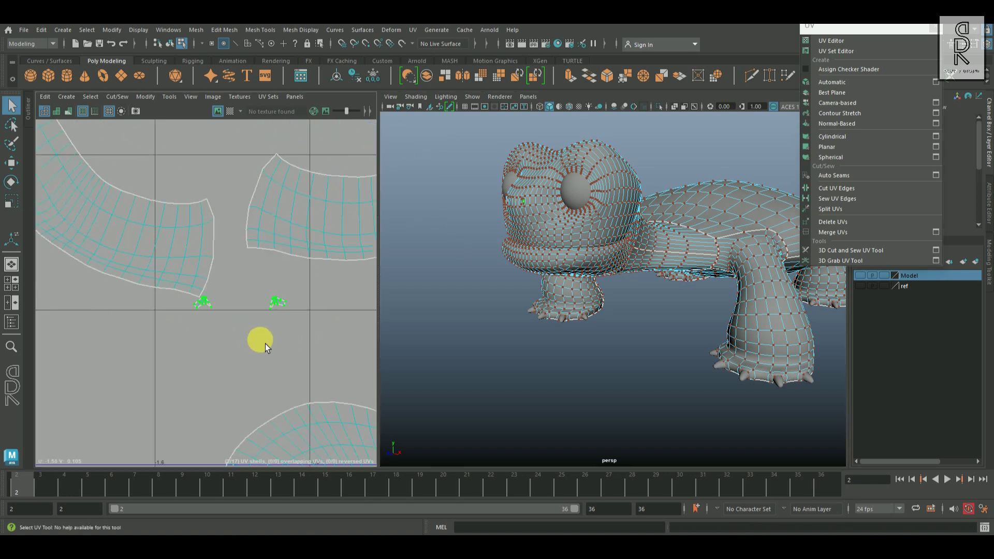
{"action": "scroll", "coordinate": [284, 359], "scroll_direction": "down", "scroll_amount": 10}
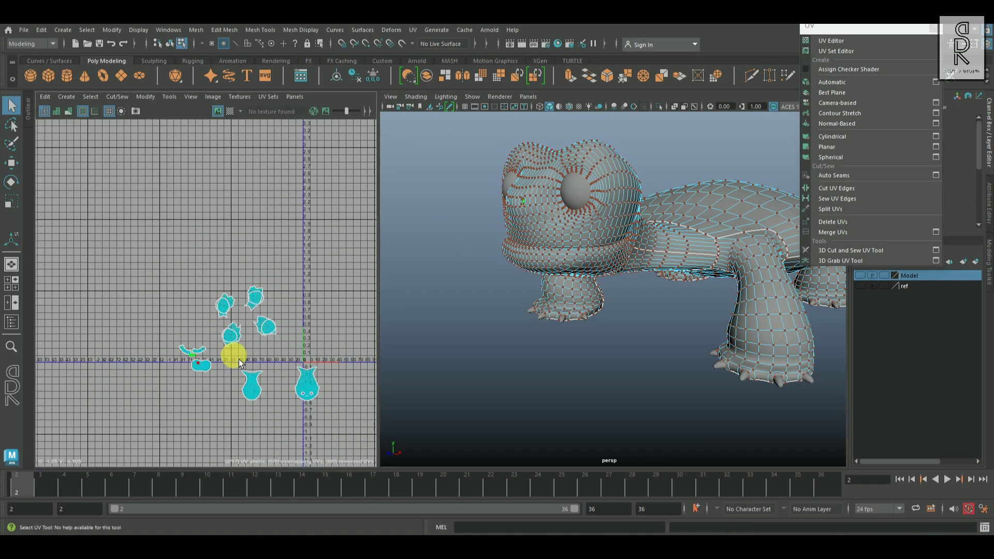
{"action": "scroll", "coordinate": [244, 350], "scroll_direction": "down", "scroll_amount": 5}
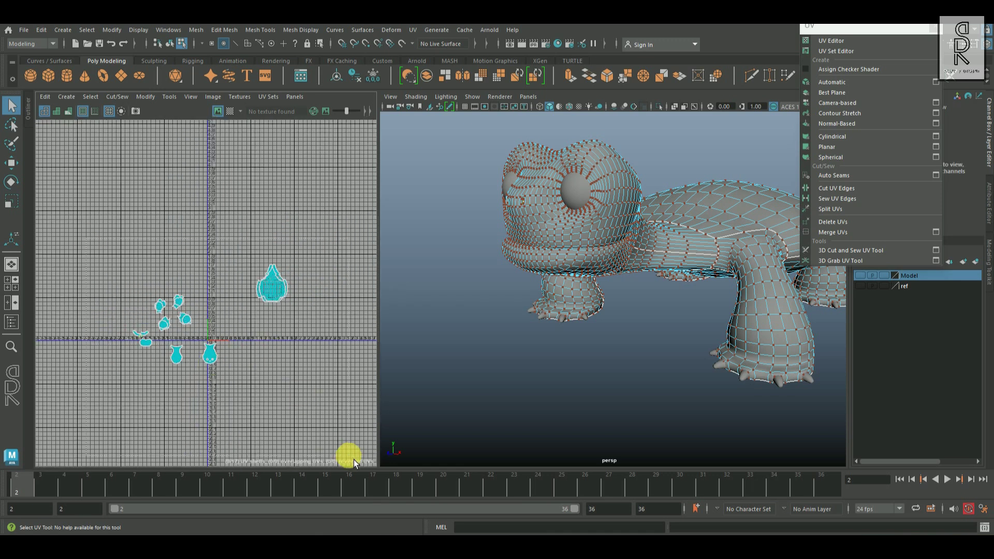
{"action": "left_click_drag", "start_coordinate": [354, 459], "coordinate": [353, 458]}
{"action": "right_click_drag", "start_coordinate": [336, 260], "coordinate": [230, 297], "text": "shift"}
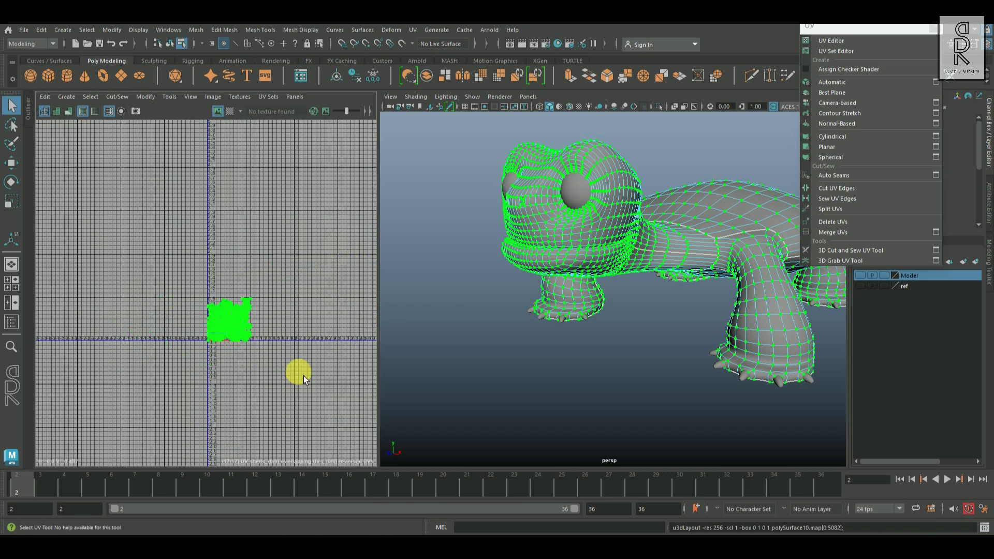
{"action": "left_click", "coordinate": [304, 375]}
{"action": "scroll", "coordinate": [290, 408], "scroll_direction": "up", "scroll_amount": 8}
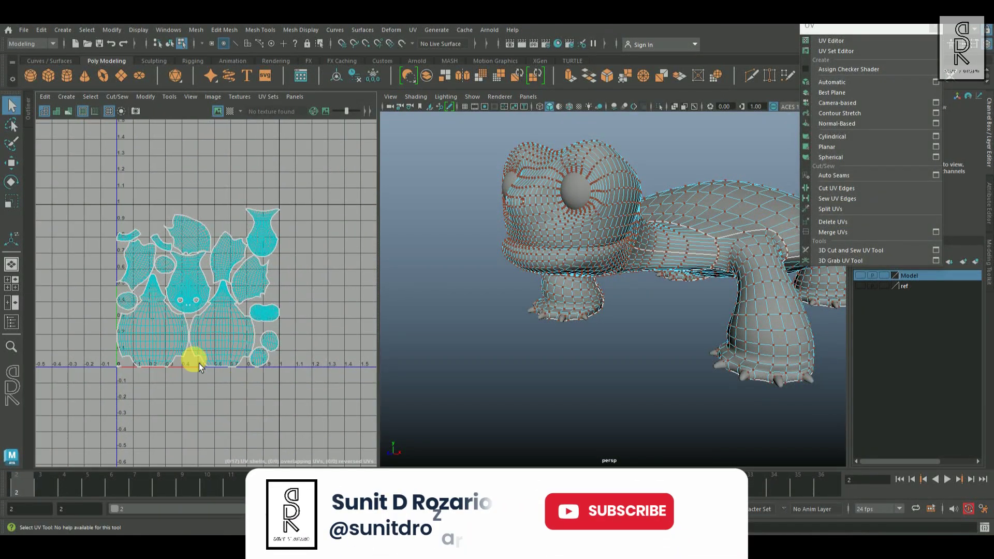
{"action": "scroll", "coordinate": [217, 411], "scroll_direction": "up", "scroll_amount": 6}
{"action": "scroll", "coordinate": [263, 378], "scroll_direction": "down", "scroll_amount": 3}
Step: Return the body to object mode and check the meshes' UVs with the checker map
{"action": "left_click_drag", "start_coordinate": [650, 331], "coordinate": [532, 290], "text": "alt"}
{"action": "right_click_drag", "start_coordinate": [671, 196], "coordinate": [752, 156]}
{"action": "left_click", "coordinate": [659, 193]}
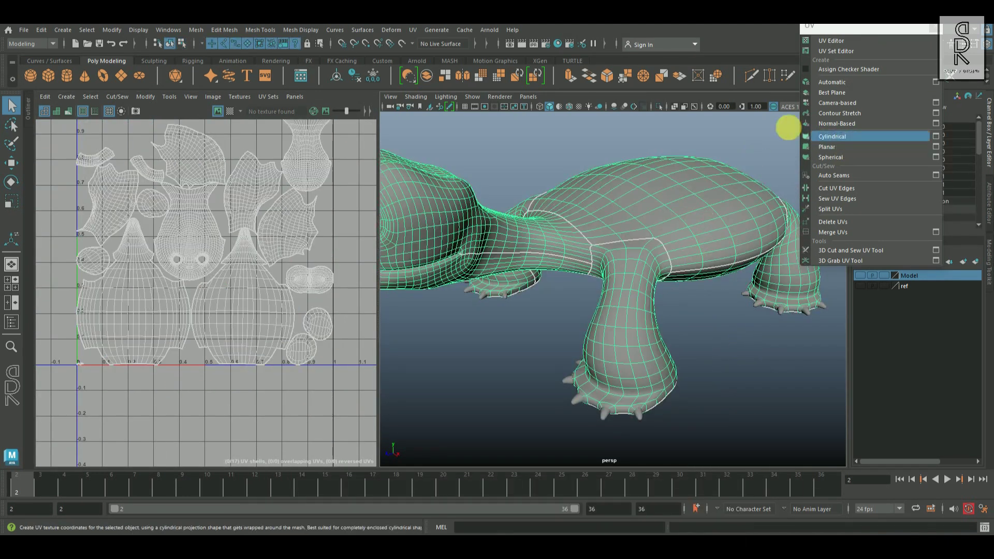
{"action": "left_click", "coordinate": [229, 111]}
{"action": "left_click_drag", "start_coordinate": [524, 384], "coordinate": [642, 346], "text": "alt"}
{"action": "left_click", "coordinate": [564, 349]}
{"action": "left_click", "coordinate": [567, 248]}
{"action": "scroll", "coordinate": [614, 323], "scroll_direction": "up", "scroll_amount": 4}
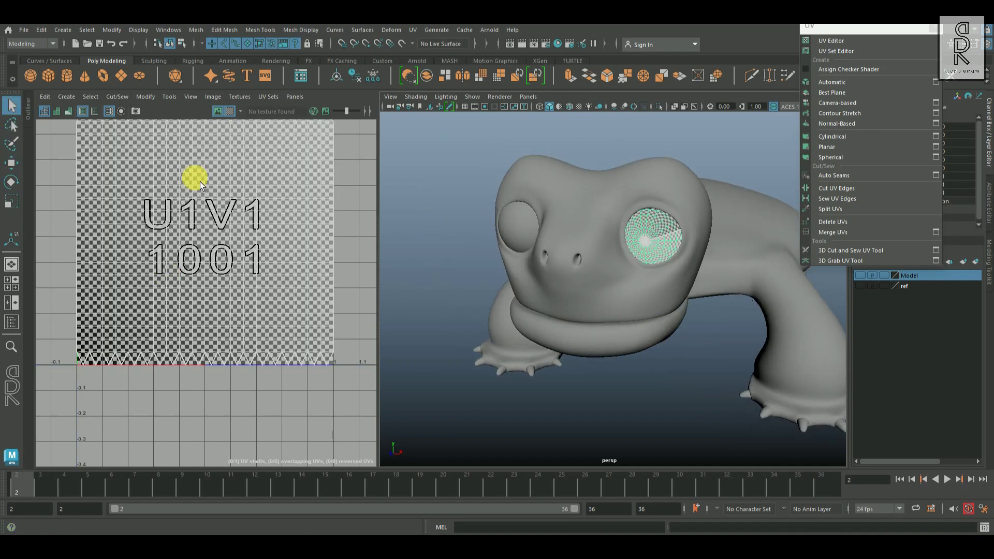
{"action": "left_click", "coordinate": [441, 195]}
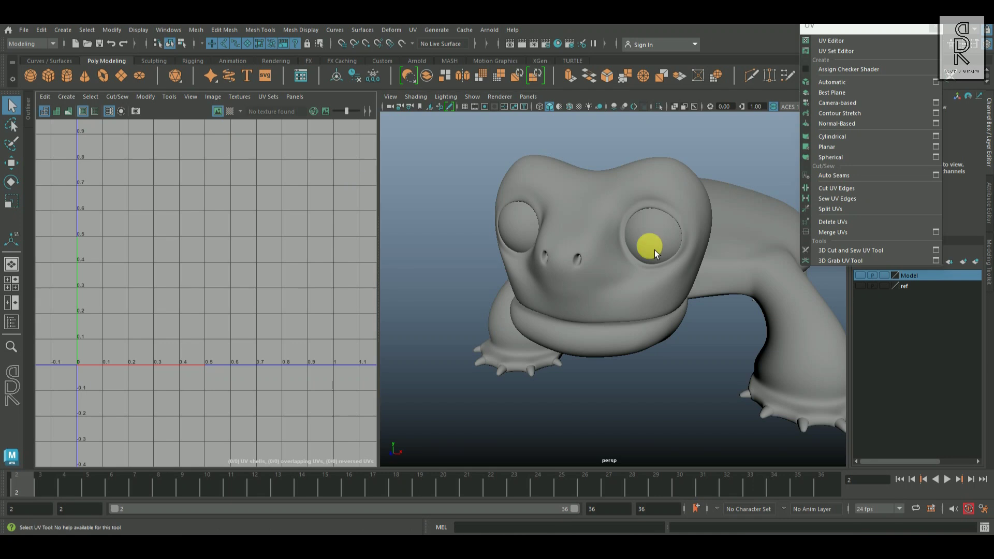
Step: Isolate the turtle's left eyeball and planar-map its UVs from the Z axis, fitted to the bounding box
{"action": "left_click", "coordinate": [653, 241]}
{"action": "right_click_drag", "start_coordinate": [686, 309], "coordinate": [673, 336], "text": "alt"}
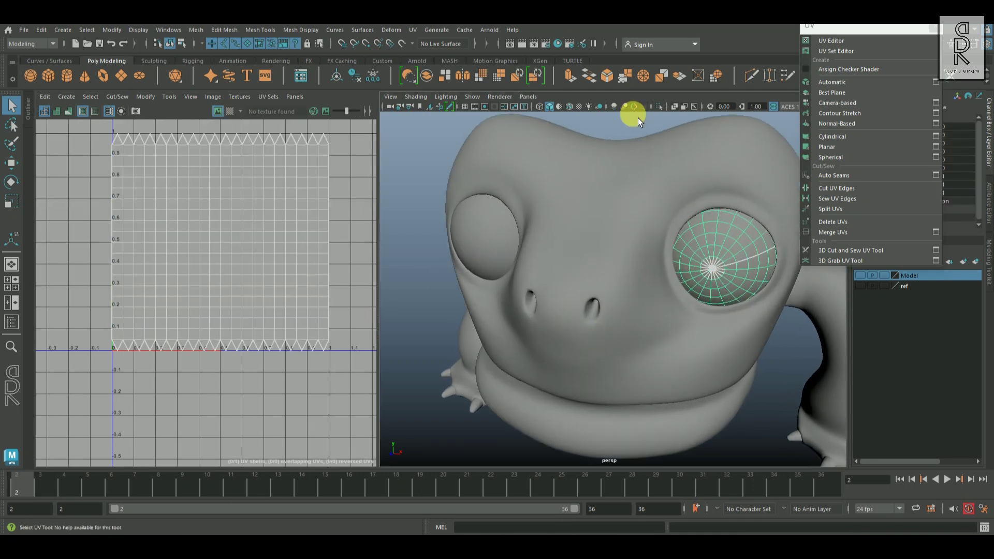
{"action": "left_click", "coordinate": [659, 108]}
{"action": "left_click_drag", "start_coordinate": [772, 295], "coordinate": [704, 309], "text": "alt"}
{"action": "middle_click_drag", "start_coordinate": [704, 309], "coordinate": [807, 325], "text": "alt"}
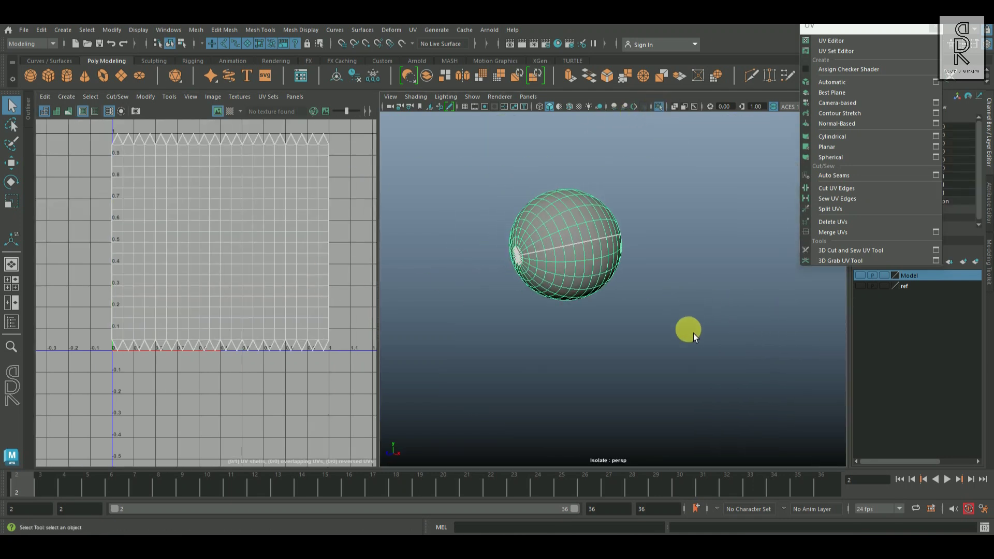
{"action": "left_click", "coordinate": [935, 147]}
{"action": "left_click", "coordinate": [816, 310]}
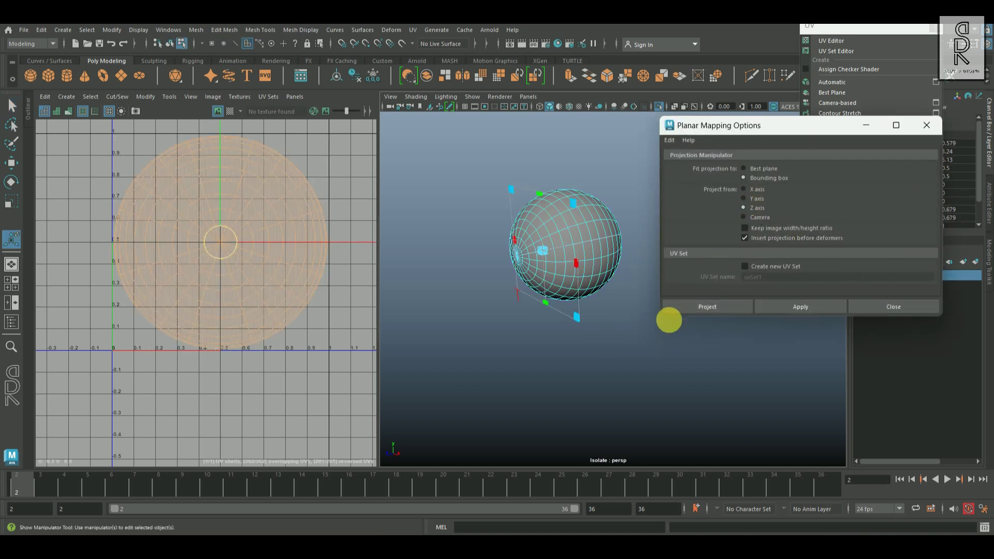
{"action": "left_click", "coordinate": [925, 130]}
Step: Cut the left eyeball's UVs along the vertical edge loop around its middle, separating the front and back halves
{"action": "left_click_drag", "start_coordinate": [777, 254], "coordinate": [559, 286], "text": "alt"}
{"action": "middle_click_drag", "start_coordinate": [559, 286], "coordinate": [782, 265], "text": "alt"}
{"action": "scroll", "coordinate": [766, 272], "scroll_direction": "up", "scroll_amount": 2}
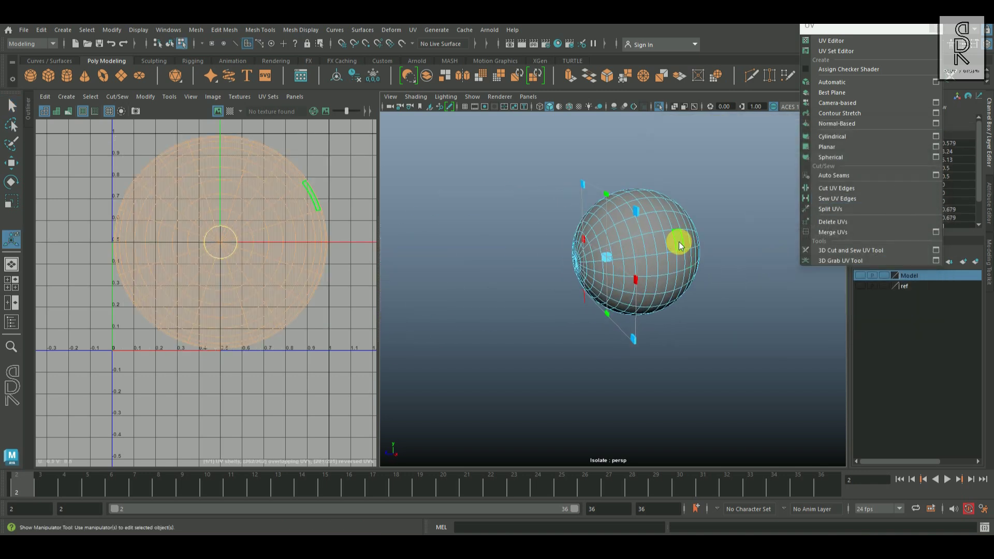
{"action": "right_click_drag", "start_coordinate": [678, 242], "coordinate": [714, 223]}
{"action": "left_click_drag", "start_coordinate": [712, 259], "coordinate": [579, 271], "text": "alt"}
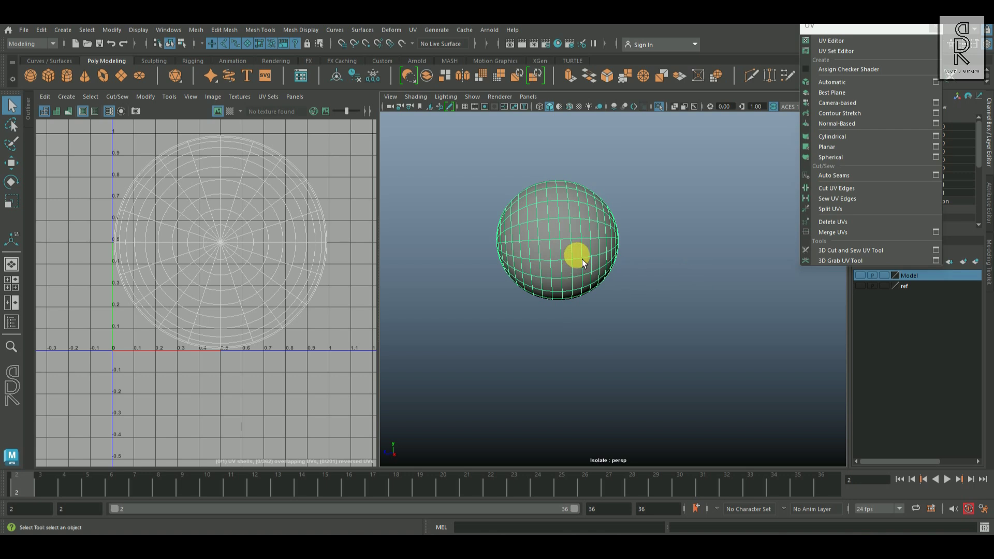
{"action": "key", "text": "w"}
{"action": "key", "text": "f"}
{"action": "scroll", "coordinate": [651, 306], "scroll_direction": "up", "scroll_amount": 1}
{"action": "right_click_drag", "start_coordinate": [630, 240], "coordinate": [625, 208]}
{"action": "double_click", "coordinate": [624, 255]}
{"action": "right_click_drag", "start_coordinate": [291, 186], "coordinate": [221, 225], "text": "shift"}
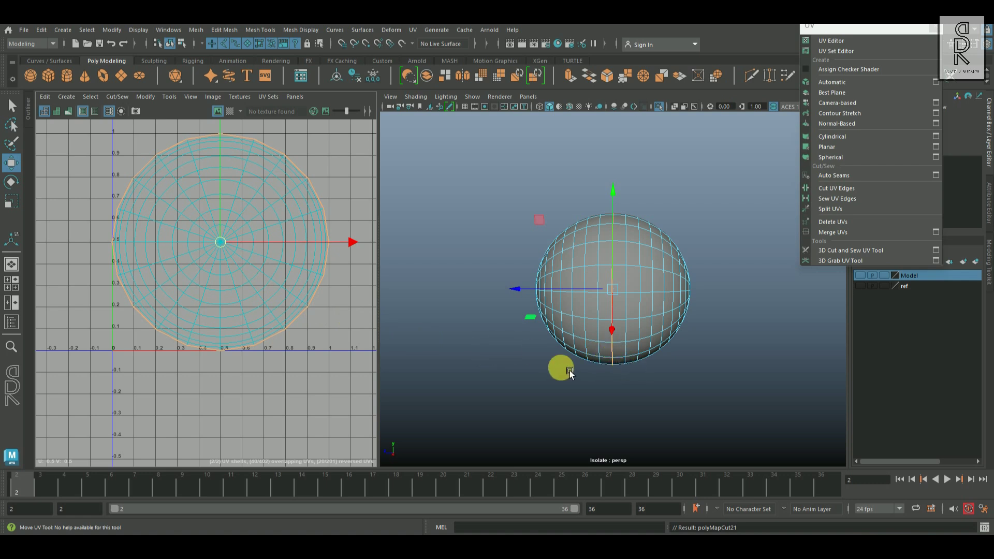
Step: Exit isolation and unfold both UV halves of the left eyeball
{"action": "left_click", "coordinate": [608, 352]}
{"action": "left_click", "coordinate": [658, 106]}
{"action": "left_click_drag", "start_coordinate": [686, 292], "coordinate": [695, 321], "text": "alt"}
{"action": "right_click_drag", "start_coordinate": [231, 225], "coordinate": [325, 222]}
{"action": "scroll", "coordinate": [302, 259], "scroll_direction": "down", "scroll_amount": 3}
{"action": "left_click_drag", "start_coordinate": [181, 184], "coordinate": [336, 326]}
{"action": "right_click_drag", "start_coordinate": [330, 194], "coordinate": [280, 192], "text": "shift"}
Step: Lay out the left eyeball's two circular UV shells within the 0–1 tile without overlap
{"action": "right_click_drag", "start_coordinate": [212, 214], "coordinate": [325, 337]}
{"action": "scroll", "coordinate": [313, 307], "scroll_direction": "down", "scroll_amount": 2}
{"action": "left_click_drag", "start_coordinate": [211, 208], "coordinate": [335, 327]}
{"action": "right_click_drag", "start_coordinate": [347, 210], "coordinate": [267, 224], "text": "shift"}
{"action": "left_click", "coordinate": [289, 337]}
{"action": "scroll", "coordinate": [291, 337], "scroll_direction": "up", "scroll_amount": 2}
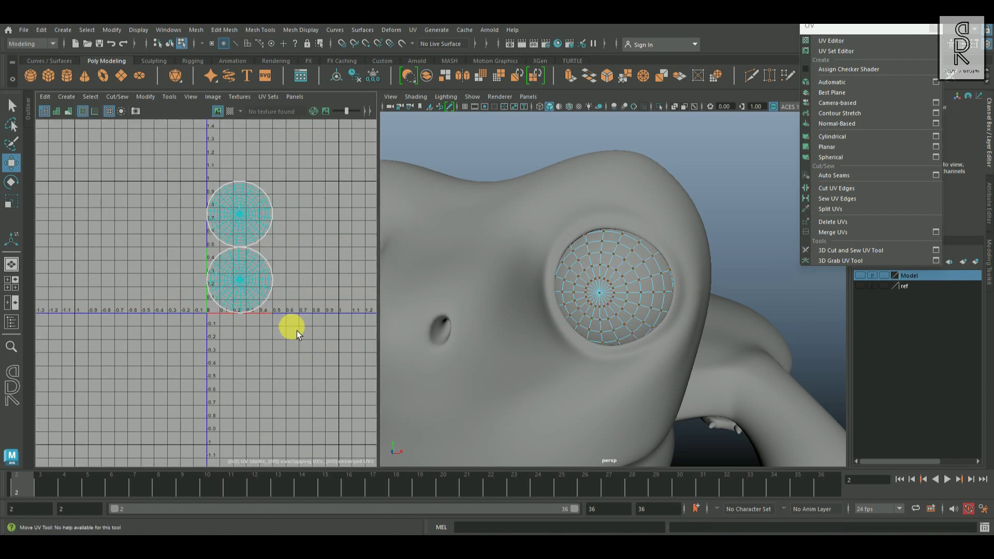
Step: Transfer all UV sets from the left eyeball to the right eyeball, using Topology sample space with color sets off
{"action": "middle_click_drag", "start_coordinate": [300, 332], "coordinate": [262, 367], "text": "alt"}
{"action": "right_click_drag", "start_coordinate": [616, 239], "coordinate": [665, 225]}
{"action": "left_click", "coordinate": [744, 289]}
{"action": "right_click_drag", "start_coordinate": [744, 290], "coordinate": [671, 318], "text": "alt"}
{"action": "left_click", "coordinate": [668, 278]}
{"action": "left_click", "coordinate": [514, 271], "text": "shift"}
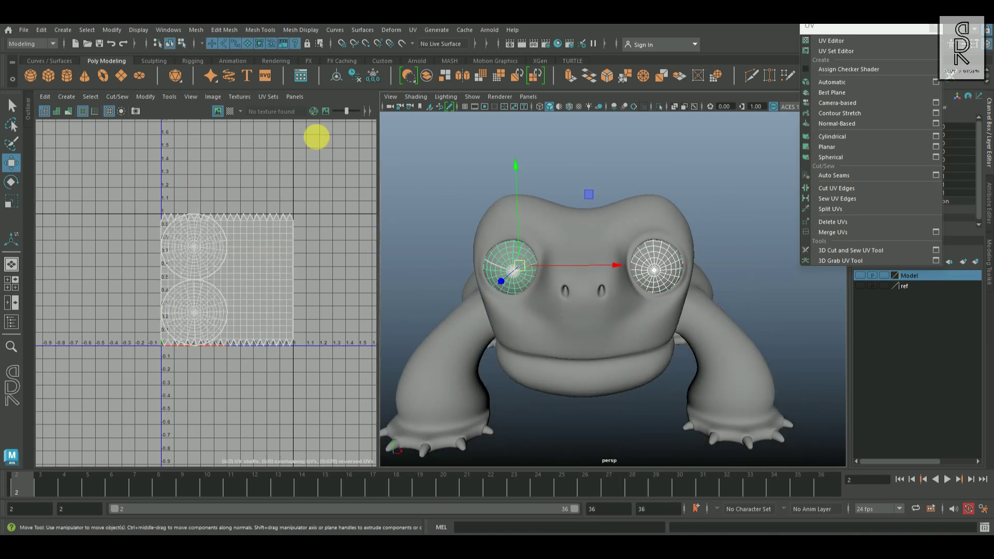
{"action": "left_click", "coordinate": [198, 29]}
{"action": "left_click", "coordinate": [287, 218]}
{"action": "left_click_drag", "start_coordinate": [816, 125], "coordinate": [743, 57]}
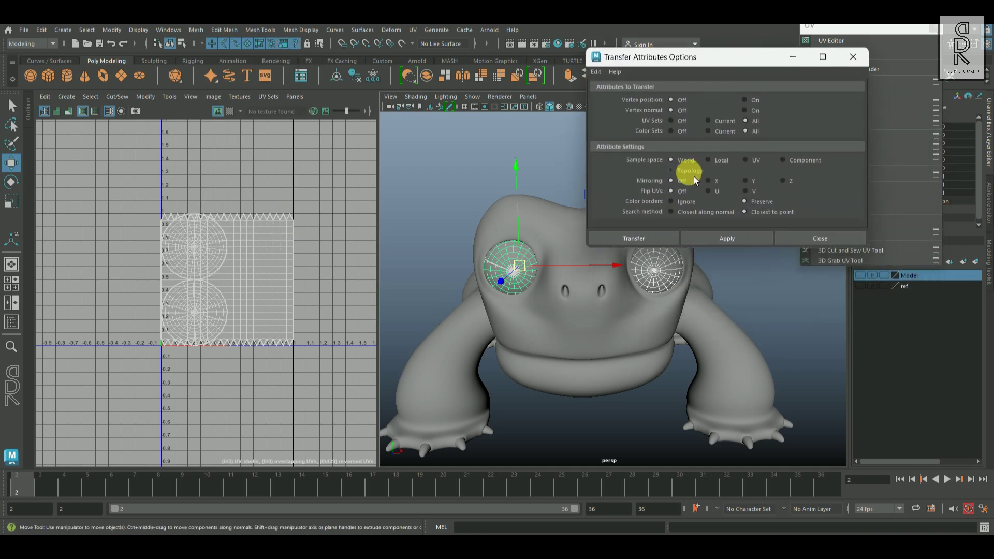
{"action": "left_click", "coordinate": [596, 71]}
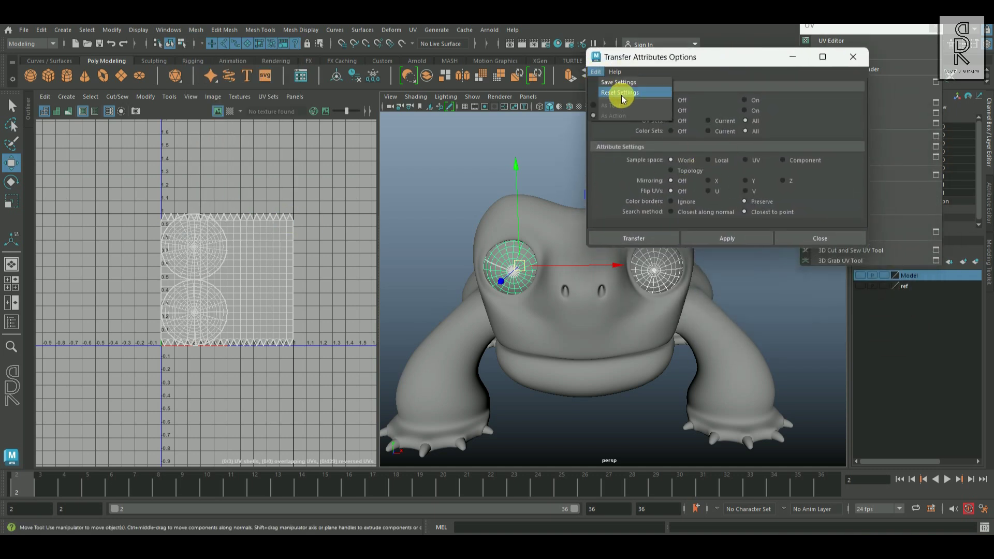
{"action": "left_click", "coordinate": [620, 92]}
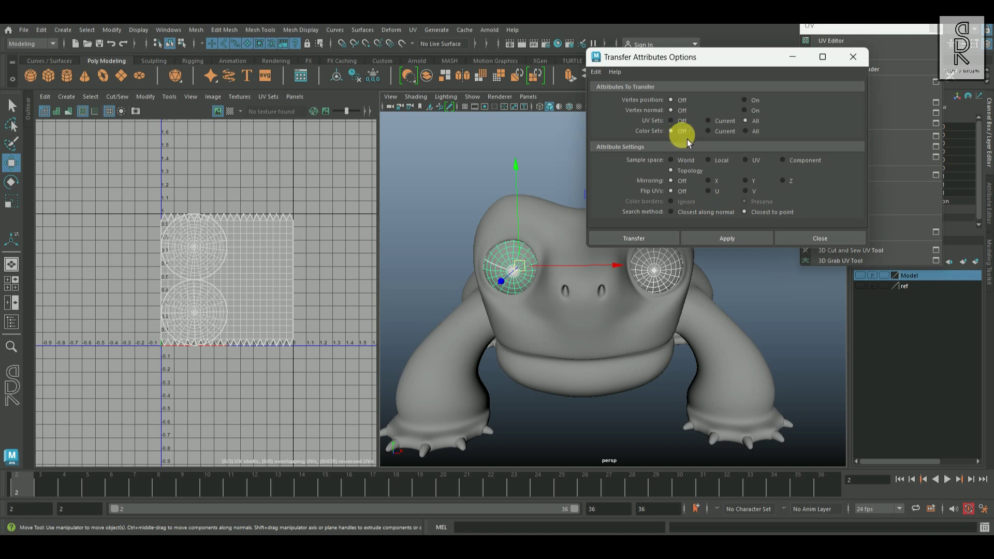
{"action": "left_click", "coordinate": [744, 242]}
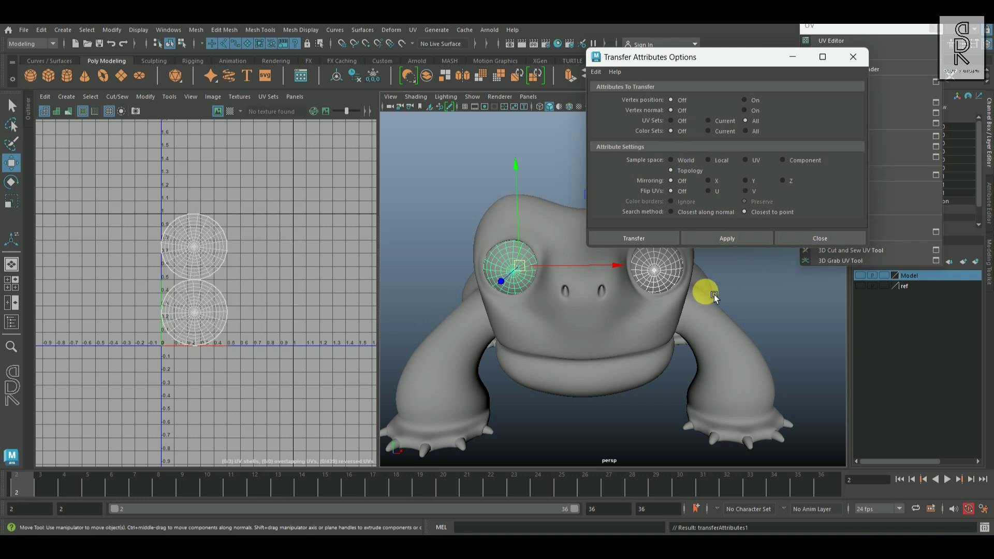
Step: Display the checker pattern on the left eyeball and examine its UV distribution
{"action": "left_click", "coordinate": [230, 110]}
{"action": "left_click_drag", "start_coordinate": [622, 346], "coordinate": [581, 298], "text": "alt"}
{"action": "left_click", "coordinate": [670, 275]}
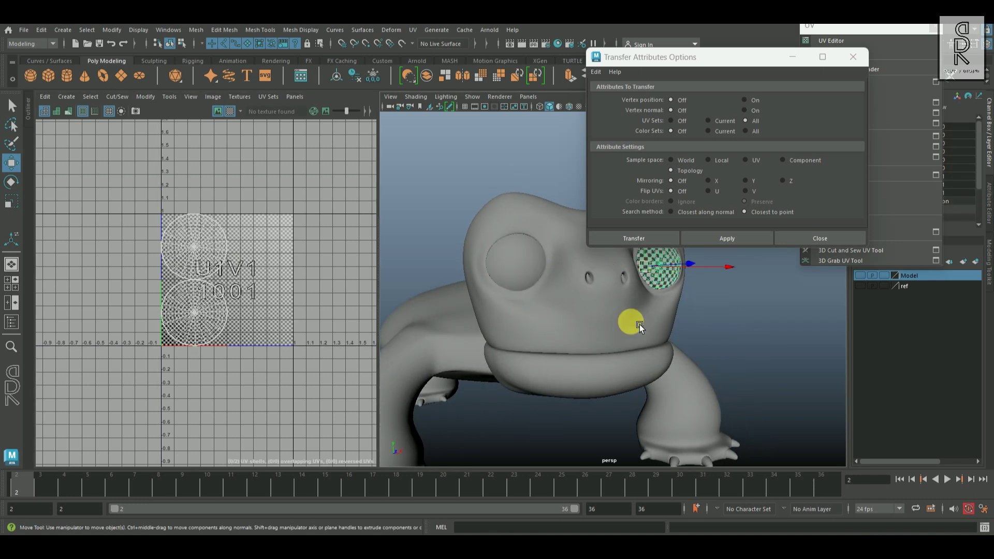
Step: Center the right eyeball's pivot and freeze its transformations, and dismiss the transfer options
{"action": "left_click", "coordinate": [527, 270]}
{"action": "left_click", "coordinate": [336, 76]}
{"action": "left_click", "coordinate": [373, 77]}
{"action": "left_click", "coordinate": [853, 57]}
Step: Examine the checker pattern on the eyeballs from several angles in object mode and hide the pattern
{"action": "left_click_drag", "start_coordinate": [745, 311], "coordinate": [664, 329], "text": "alt"}
{"action": "right_click_drag", "start_coordinate": [644, 227], "coordinate": [692, 200]}
{"action": "left_click", "coordinate": [745, 194]}
{"action": "left_click_drag", "start_coordinate": [633, 272], "coordinate": [725, 304], "text": "alt"}
{"action": "scroll", "coordinate": [725, 304], "scroll_direction": "up", "scroll_amount": 5}
{"action": "scroll", "coordinate": [725, 304], "scroll_direction": "down", "scroll_amount": 4}
{"action": "left_click_drag", "start_coordinate": [748, 259], "coordinate": [730, 264], "text": "alt"}
{"action": "left_click", "coordinate": [682, 275]}
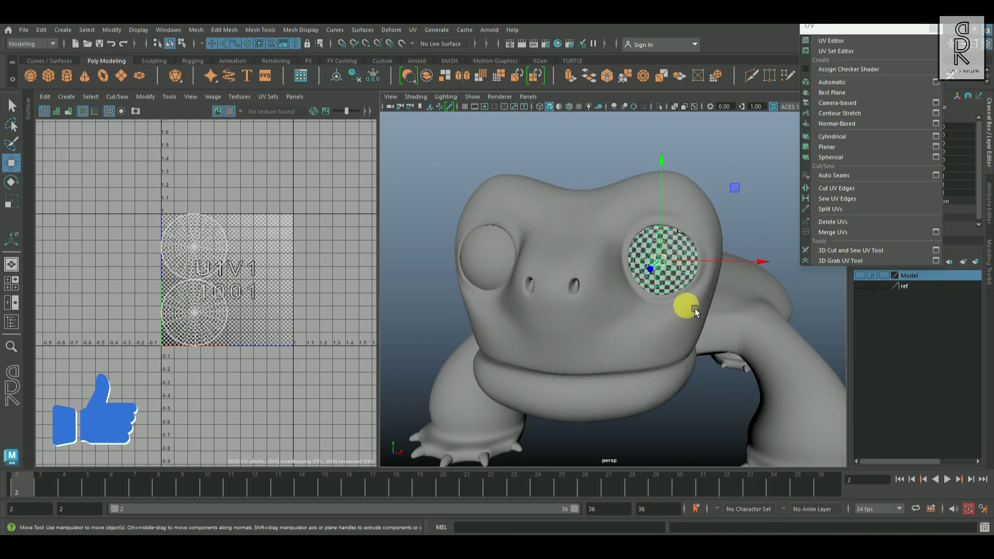
{"action": "left_click_drag", "start_coordinate": [694, 308], "coordinate": [699, 364], "text": "alt"}
{"action": "left_click", "coordinate": [230, 111]}
Step: Close the torn-off UV menu and clear the eyeball selection
{"action": "key", "text": "space"}
{"action": "left_click", "coordinate": [934, 27]}
{"action": "left_click", "coordinate": [745, 176]}
{"action": "scroll", "coordinate": [647, 233], "scroll_direction": "down", "scroll_amount": 4}
{"action": "left_click_drag", "start_coordinate": [585, 264], "coordinate": [480, 368], "text": "alt"}
{"action": "key", "text": "space"}
Step: Turn on the Model layer's visibility and view the whole turtle with its shell
{"action": "left_click_drag", "start_coordinate": [558, 211], "coordinate": [797, 389]}
{"action": "left_click_drag", "start_coordinate": [778, 354], "coordinate": [807, 352], "text": "alt"}
{"action": "left_click", "coordinate": [860, 276]}
{"action": "left_click", "coordinate": [787, 384]}
{"action": "left_click_drag", "start_coordinate": [782, 387], "coordinate": [729, 374], "text": "alt"}
{"action": "middle_click_drag", "start_coordinate": [728, 375], "coordinate": [654, 352], "text": "alt"}
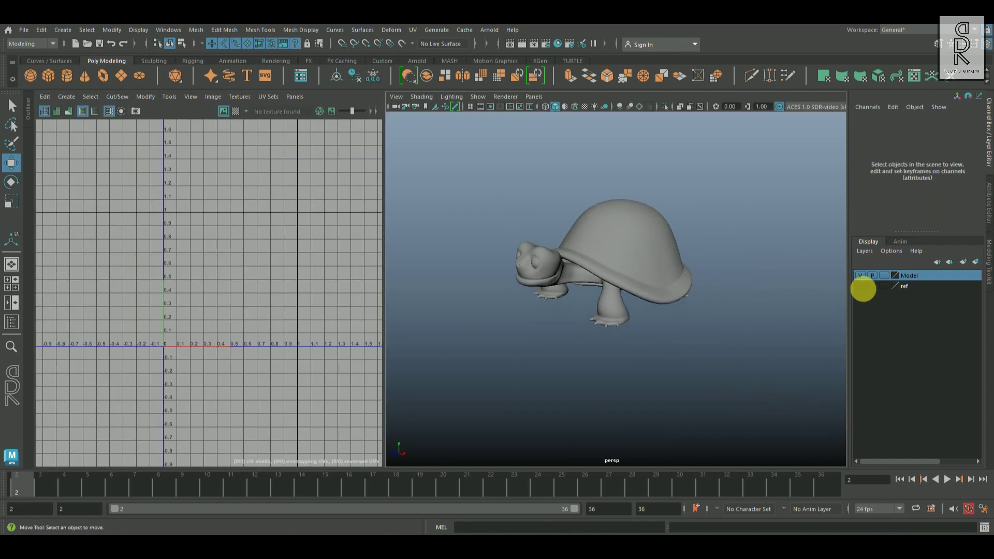
{"action": "scroll", "coordinate": [729, 419], "scroll_direction": "up", "scroll_amount": 6}
{"action": "left_click", "coordinate": [621, 378]}
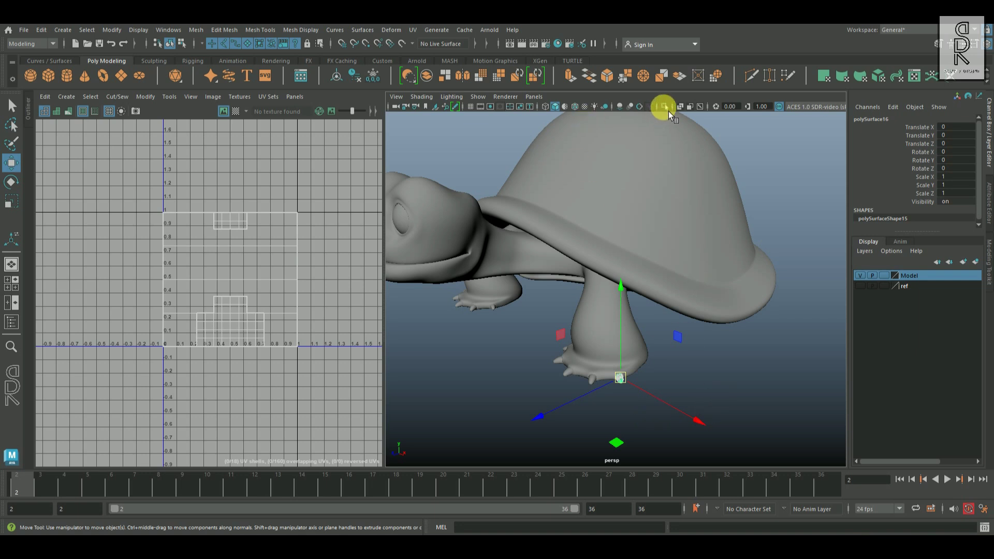
{"action": "left_click", "coordinate": [664, 106]}
{"action": "left_click_drag", "start_coordinate": [660, 386], "coordinate": [770, 349], "text": "alt"}
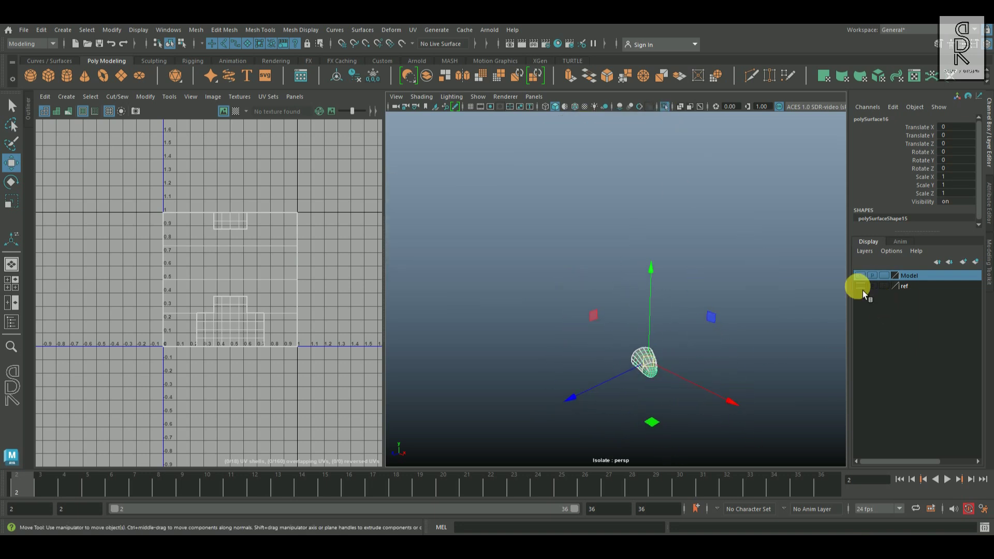
Step: Exit isolation, hide the Model layer and add the turtle's body meshes to it
{"action": "left_click", "coordinate": [860, 277]}
{"action": "left_click", "coordinate": [664, 107]}
{"action": "left_click", "coordinate": [595, 199]}
{"action": "left_click", "coordinate": [632, 219]}
{"action": "right_click", "coordinate": [936, 276]}
{"action": "left_click", "coordinate": [931, 298]}
{"action": "left_click", "coordinate": [862, 276]}
{"action": "scroll", "coordinate": [707, 287], "scroll_direction": "up", "scroll_amount": 4}
{"action": "left_click", "coordinate": [658, 235]}
{"action": "right_click", "coordinate": [929, 278]}
{"action": "left_click", "coordinate": [918, 302]}
{"action": "left_click", "coordinate": [918, 305]}
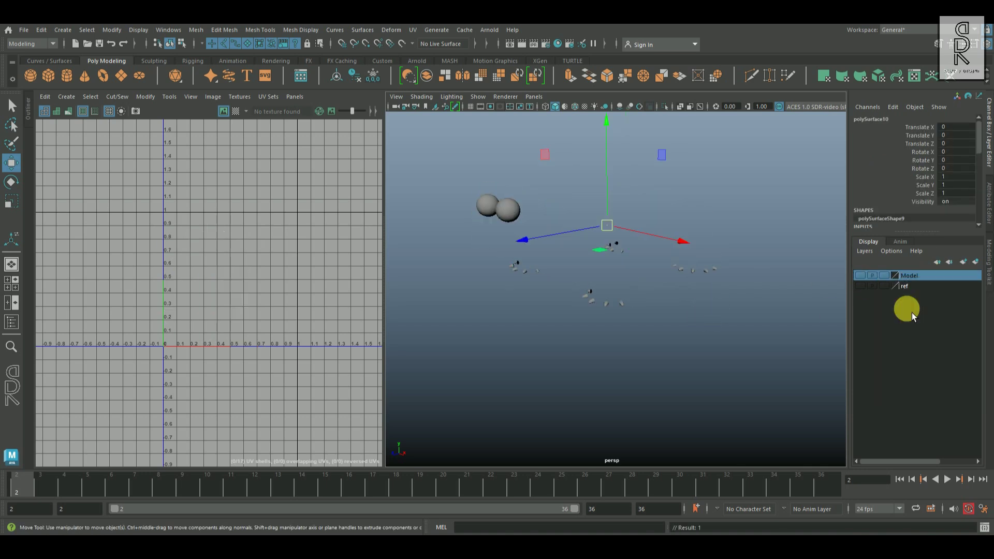
Step: Add both eyeballs to the hidden Model layer
{"action": "left_click_drag", "start_coordinate": [453, 172], "coordinate": [510, 213]}
{"action": "right_click", "coordinate": [909, 276]}
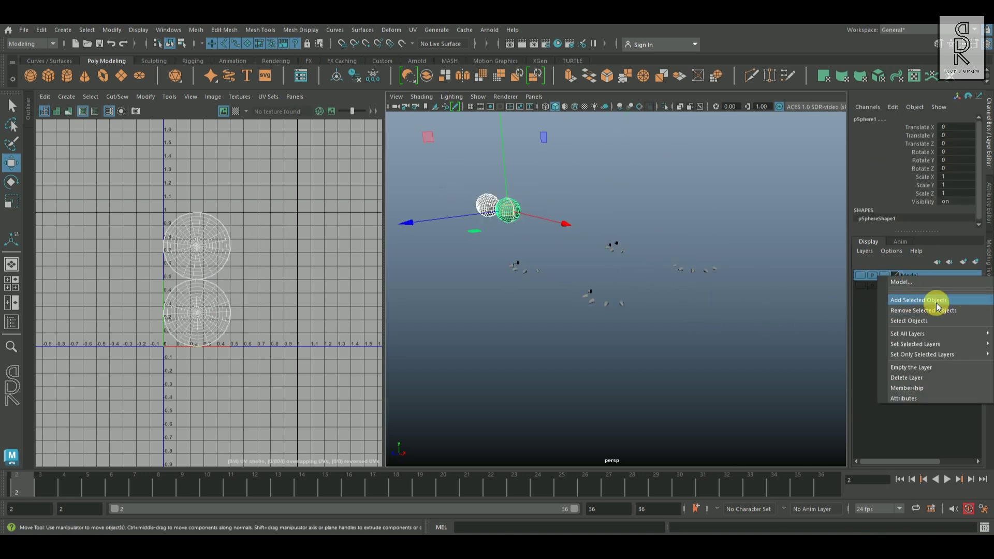
{"action": "left_click", "coordinate": [931, 302]}
{"action": "left_click", "coordinate": [622, 321]}
Step: Planar-map the UVs of the middle claw on the left front foot from the Y axis, fitted to the bounding box
{"action": "scroll", "coordinate": [622, 321], "scroll_direction": "up", "scroll_amount": 5}
{"action": "left_click_drag", "start_coordinate": [710, 381], "coordinate": [687, 406], "text": "alt"}
{"action": "scroll", "coordinate": [616, 371], "scroll_direction": "up", "scroll_amount": 2}
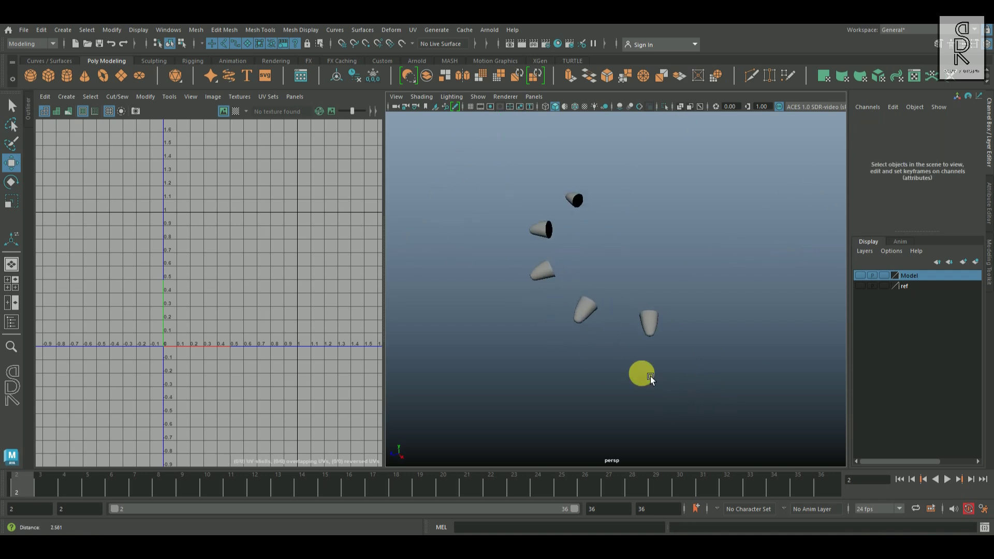
{"action": "scroll", "coordinate": [616, 370], "scroll_direction": "up", "scroll_amount": 2}
{"action": "left_click_drag", "start_coordinate": [616, 370], "coordinate": [641, 363], "text": "alt"}
{"action": "left_click", "coordinate": [603, 296]}
{"action": "left_click", "coordinate": [412, 30]}
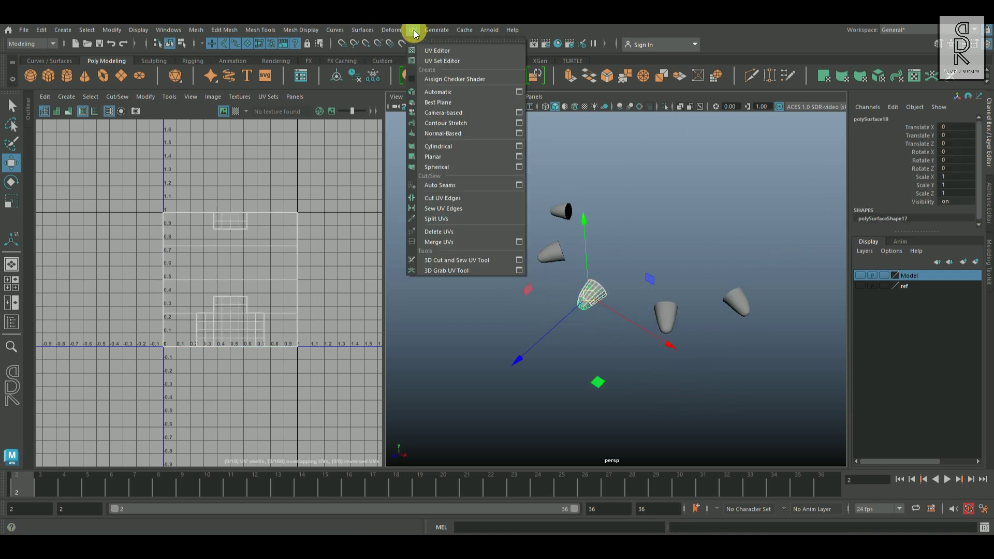
{"action": "left_click", "coordinate": [519, 156]}
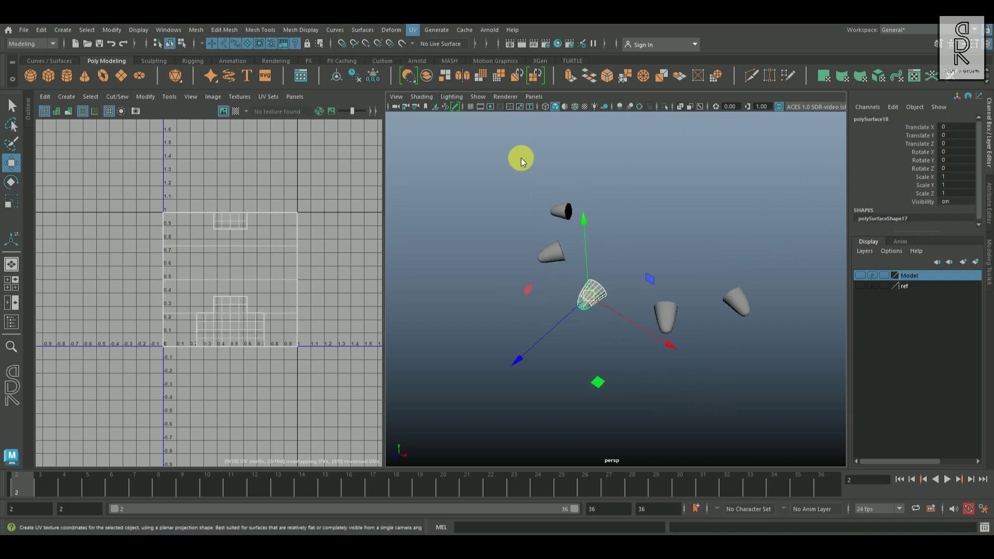
{"action": "left_click_drag", "start_coordinate": [747, 52], "coordinate": [832, 52]}
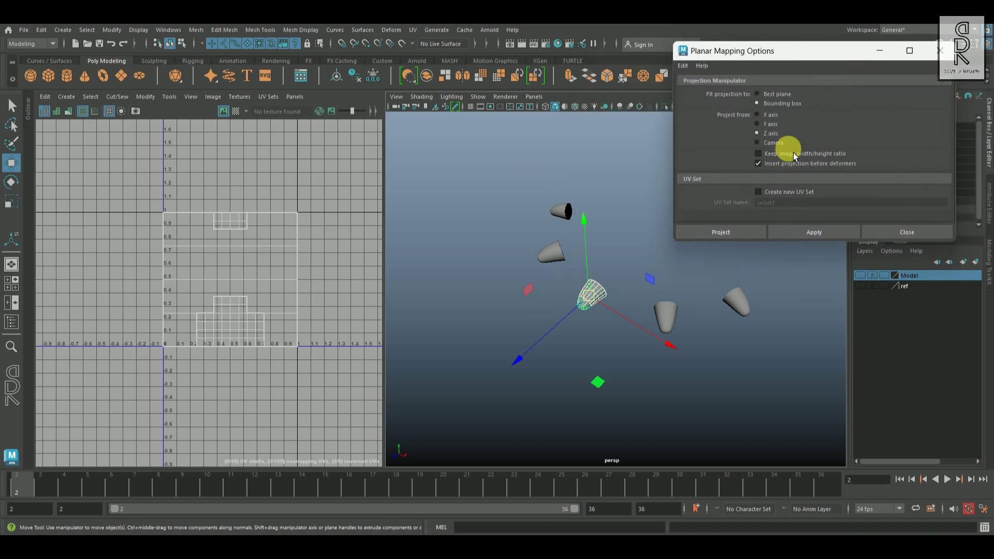
{"action": "left_click", "coordinate": [813, 232]}
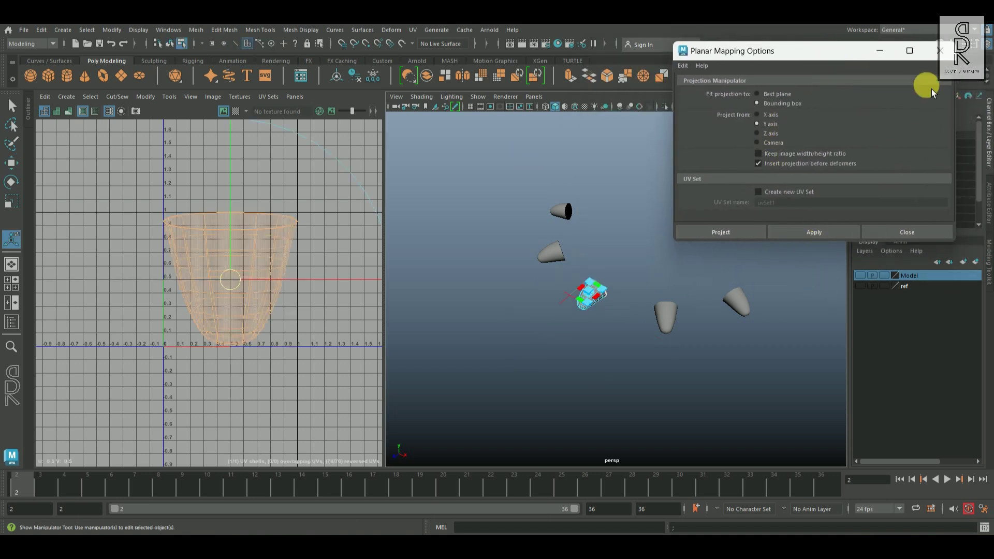
{"action": "left_click", "coordinate": [939, 51]}
Step: Cut the middle claw's UVs along a lengthwise edge line from the open rim towards the tip
{"action": "right_click_drag", "start_coordinate": [643, 366], "coordinate": [643, 405], "text": "alt"}
{"action": "left_click", "coordinate": [637, 396]}
{"action": "right_click_drag", "start_coordinate": [547, 333], "coordinate": [626, 253]}
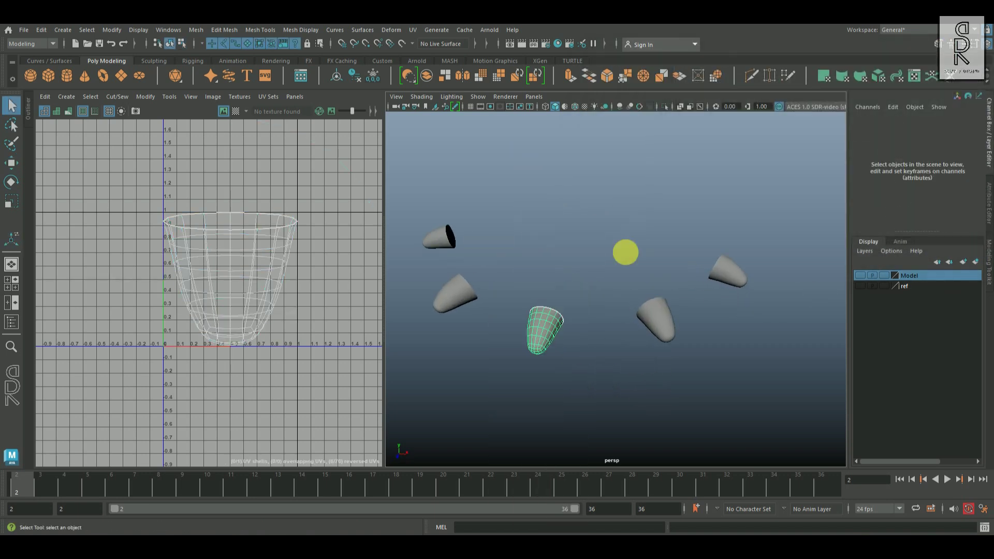
{"action": "key", "text": "f"}
{"action": "right_click_drag", "start_coordinate": [617, 384], "coordinate": [624, 321]}
{"action": "left_click_drag", "start_coordinate": [726, 345], "coordinate": [694, 330], "text": "alt"}
{"action": "left_click", "coordinate": [595, 297]}
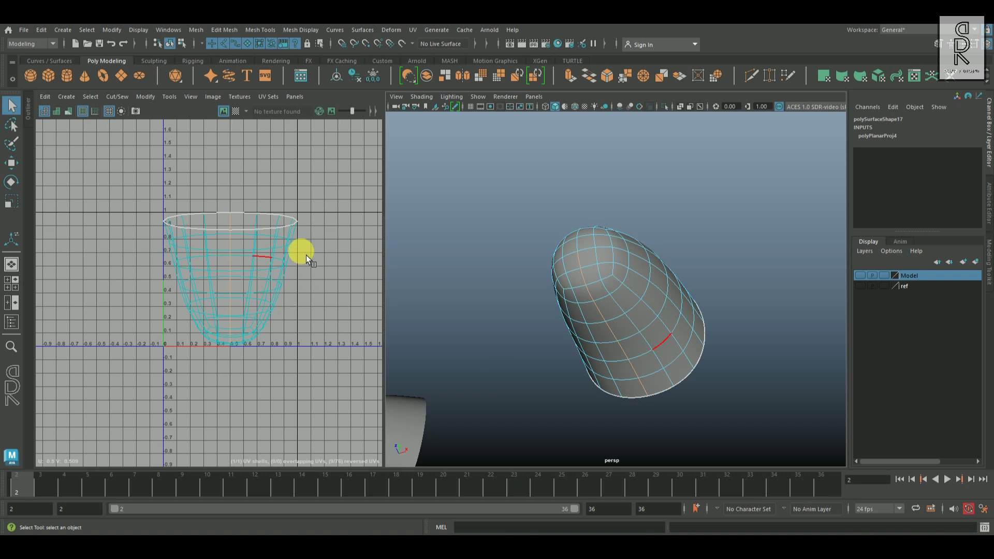
{"action": "right_click_drag", "start_coordinate": [256, 297], "coordinate": [252, 290], "text": "shift"}
Step: Unfold the middle claw's cut UV shell
{"action": "middle_click_drag", "start_coordinate": [221, 251], "coordinate": [224, 267], "text": "alt"}
{"action": "right_click_drag", "start_coordinate": [224, 266], "coordinate": [253, 254]}
{"action": "left_click", "coordinate": [253, 257]}
{"action": "right_click_drag", "start_coordinate": [320, 249], "coordinate": [251, 248], "text": "shift"}
Step: Show the checker pattern on the middle claw and unfold its whole UV shell again to reduce the distortion
{"action": "left_click_drag", "start_coordinate": [596, 356], "coordinate": [635, 129], "text": "alt"}
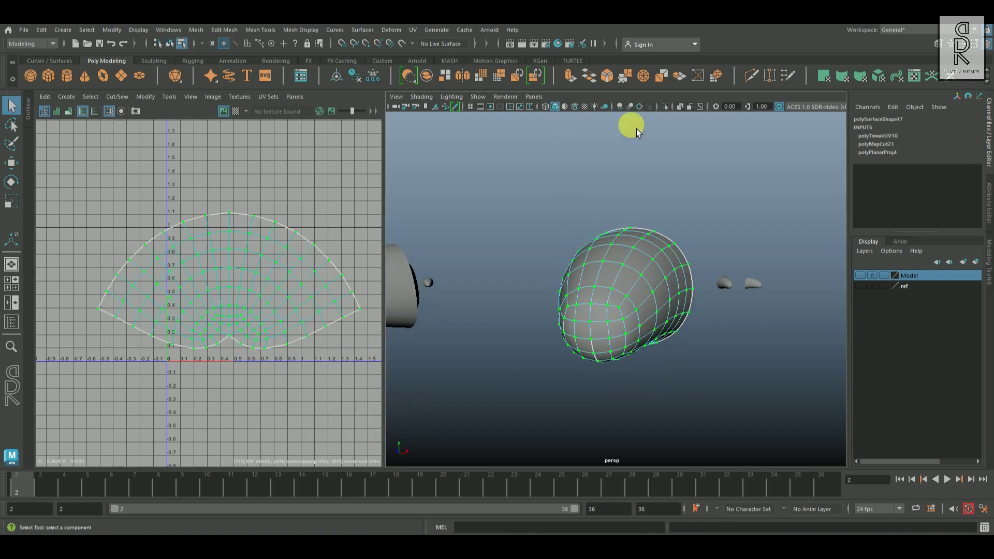
{"action": "left_click", "coordinate": [236, 111]}
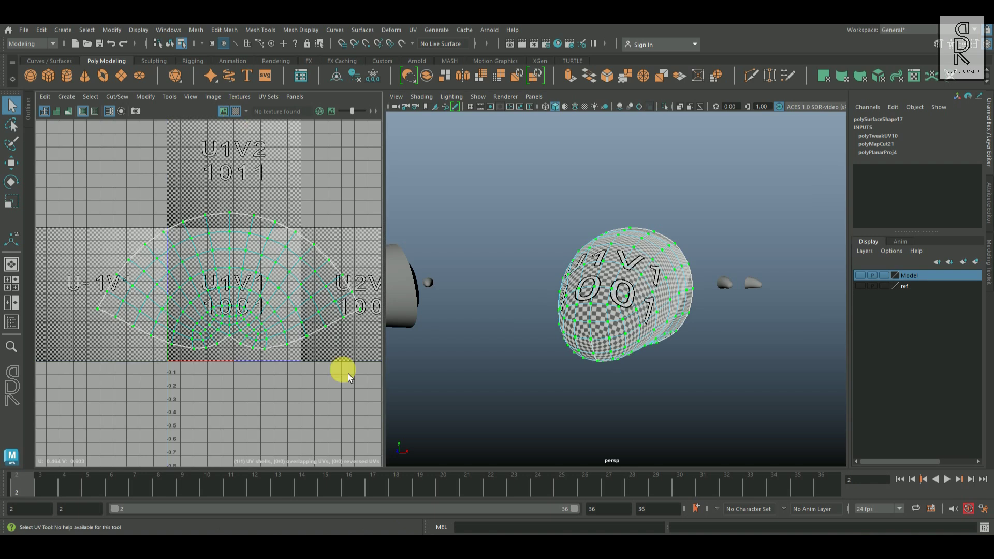
{"action": "left_click_drag", "start_coordinate": [620, 317], "coordinate": [595, 331], "text": "alt"}
{"action": "right_click_drag", "start_coordinate": [220, 255], "coordinate": [220, 226]}
{"action": "scroll", "coordinate": [589, 311], "scroll_direction": "up", "scroll_amount": 2}
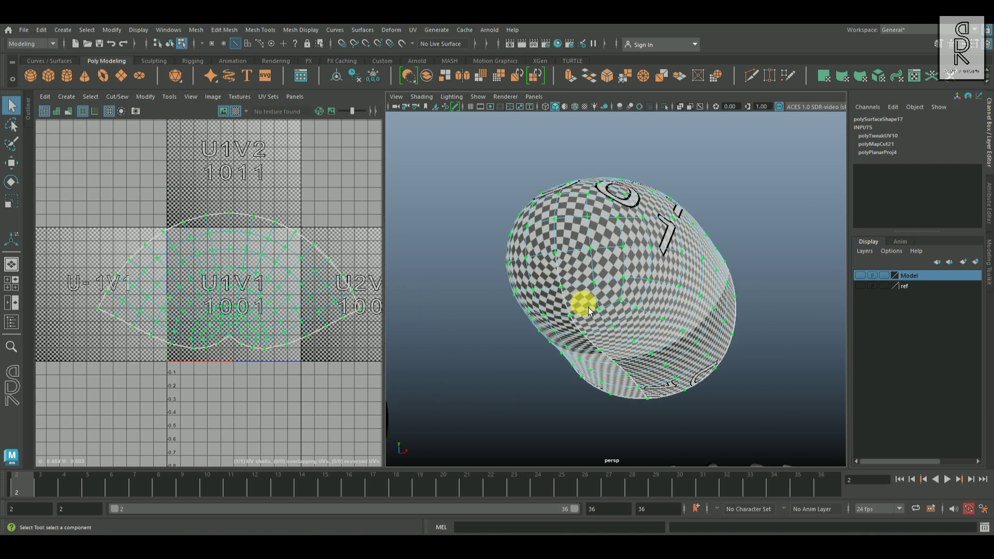
{"action": "mouse_move", "coordinate": [258, 299]}
{"action": "right_mouse_down", "text": "shift"}
{"action": "mouse_move", "coordinate": [255, 269]}
{"action": "mouse_move", "coordinate": [318, 292]}
{"action": "mouse_move", "coordinate": [282, 271]}
{"action": "mouse_move", "coordinate": [146, 274]}
{"action": "right_mouse_up", "text": "shift"}
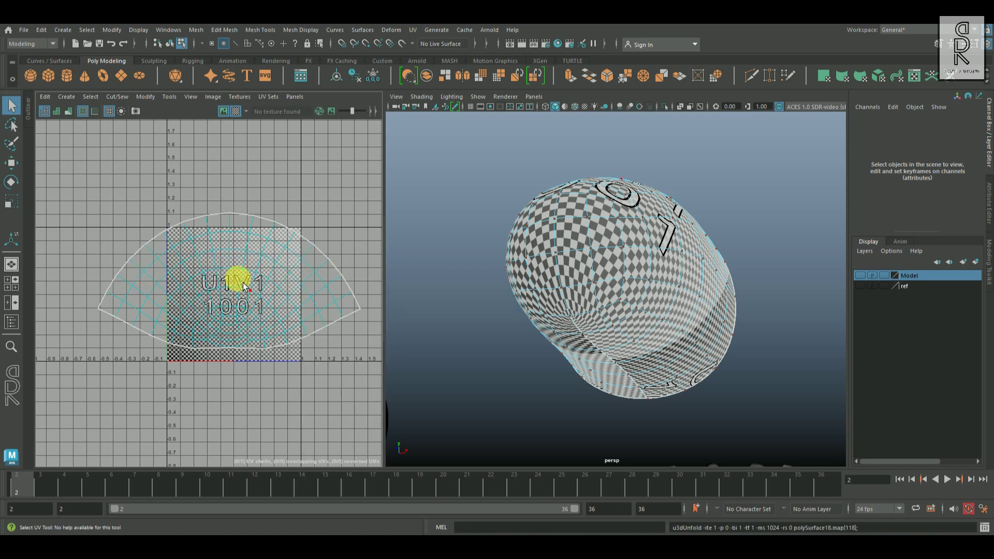
{"action": "double_click", "coordinate": [252, 307]}
{"action": "right_click_drag", "start_coordinate": [282, 261], "coordinate": [110, 274], "text": "shift"}
Step: Examine the claw's checker pattern, return to object mode and hide the pattern
{"action": "left_click_drag", "start_coordinate": [568, 373], "coordinate": [668, 345], "text": "alt"}
{"action": "middle_click_drag", "start_coordinate": [668, 344], "coordinate": [672, 334], "text": "alt"}
{"action": "mouse_move", "coordinate": [672, 335]}
{"action": "left_mouse_down", "text": "alt"}
{"action": "mouse_move", "coordinate": [655, 318]}
{"action": "mouse_move", "coordinate": [607, 324]}
{"action": "mouse_move", "coordinate": [670, 333]}
{"action": "mouse_move", "coordinate": [659, 328]}
{"action": "left_mouse_up", "text": "alt"}
{"action": "right_click_drag", "start_coordinate": [663, 235], "coordinate": [762, 309]}
{"action": "left_click", "coordinate": [672, 339]}
{"action": "left_click", "coordinate": [235, 110]}
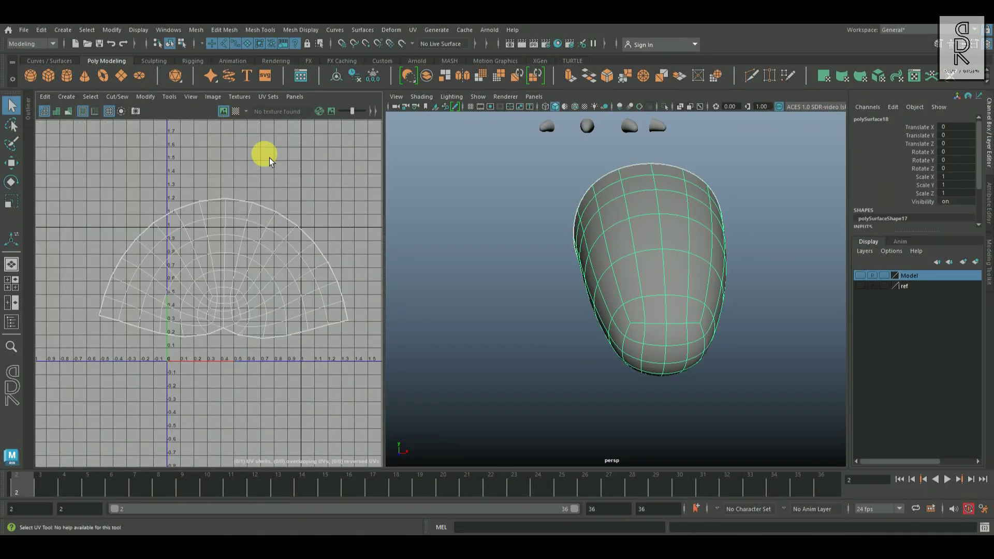
Step: Lay out the middle claw's UV shell within the 0–1 tile
{"action": "scroll", "coordinate": [620, 326], "scroll_direction": "down", "scroll_amount": 7}
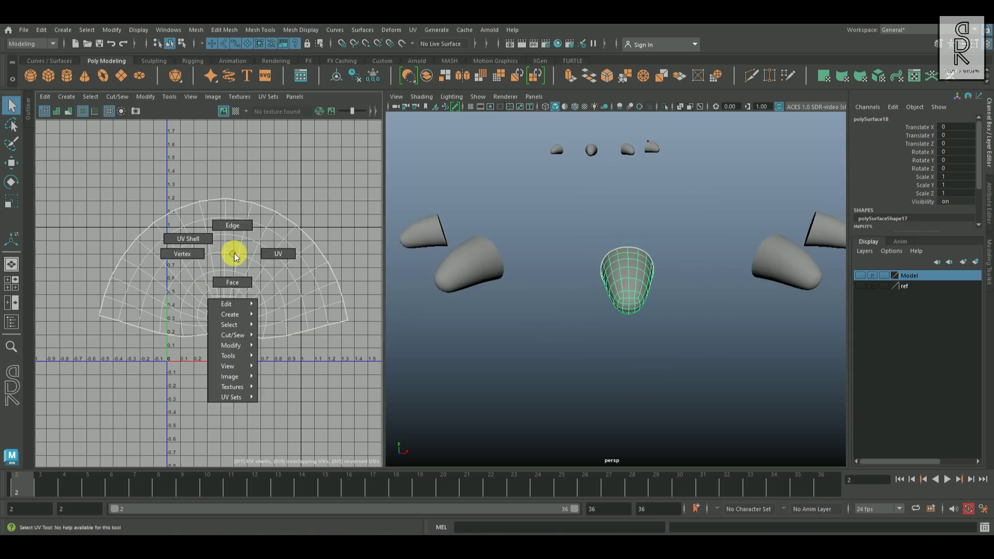
{"action": "double_click", "coordinate": [237, 254]}
{"action": "right_click_drag", "start_coordinate": [323, 227], "coordinate": [123, 310], "text": "shift"}
{"action": "left_click", "coordinate": [295, 404]}
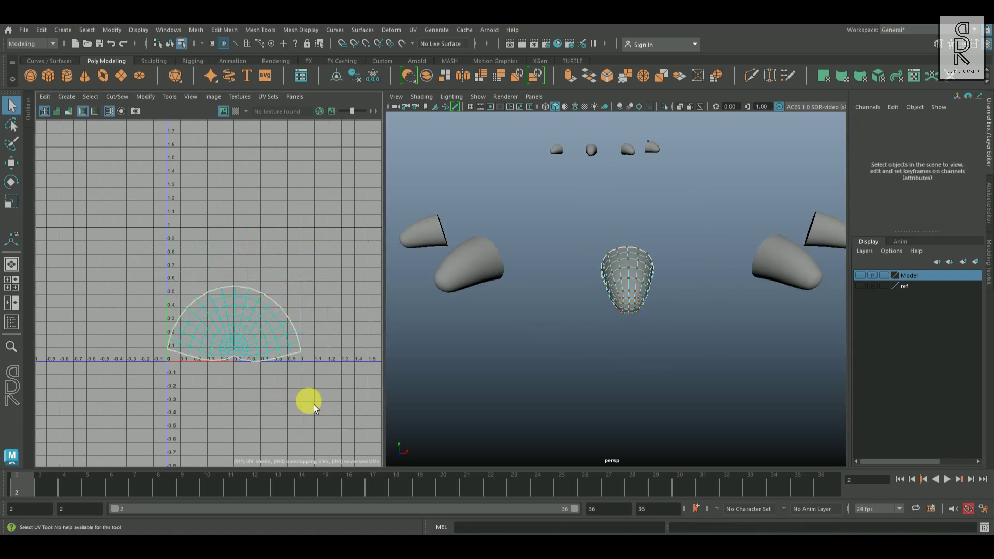
Step: Transfer the middle claw's UVs to the neighbouring claw on the left front foot
{"action": "scroll", "coordinate": [640, 320], "scroll_direction": "down", "scroll_amount": 7}
{"action": "left_click_drag", "start_coordinate": [641, 320], "coordinate": [616, 330], "text": "alt"}
{"action": "right_click_drag", "start_coordinate": [612, 306], "coordinate": [693, 216]}
{"action": "left_click", "coordinate": [695, 216]}
{"action": "left_click_drag", "start_coordinate": [627, 322], "coordinate": [686, 328], "text": "alt"}
{"action": "left_click", "coordinate": [628, 313]}
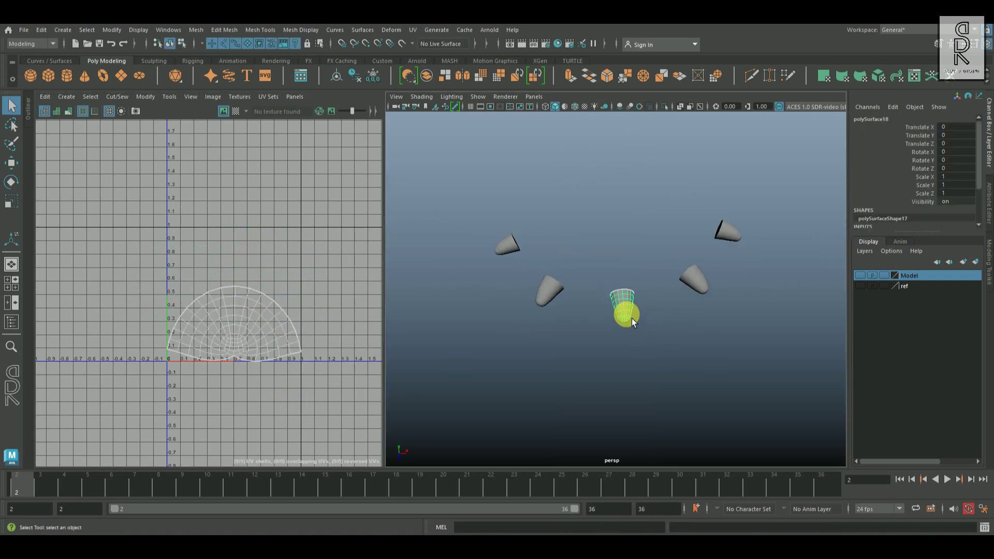
{"action": "left_click", "coordinate": [548, 290], "text": "shift"}
{"action": "left_click", "coordinate": [196, 30]}
{"action": "left_click", "coordinate": [241, 221]}
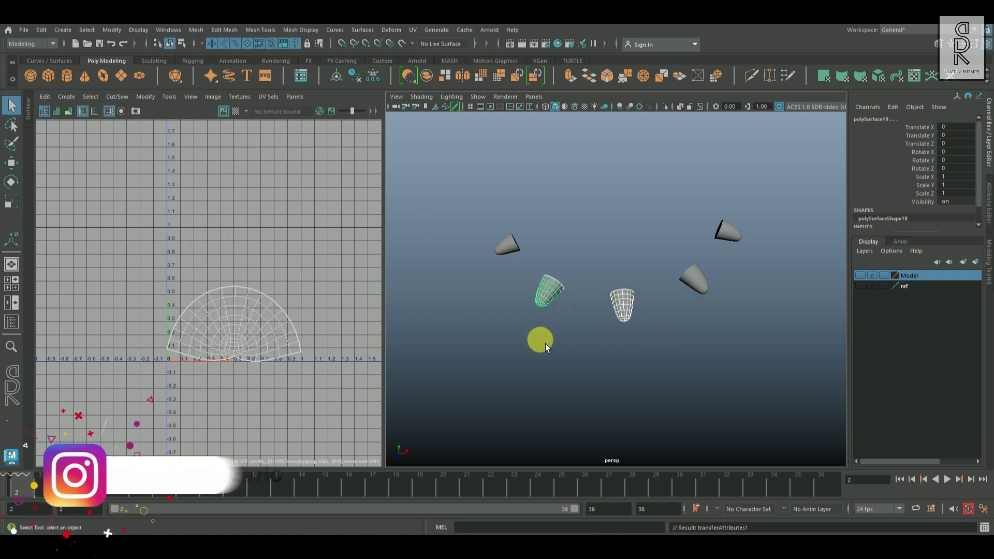
Step: Repeat the UV transfer for the three remaining claws of the left front foot
{"action": "left_click", "coordinate": [514, 245], "text": "shift"}
{"action": "key", "text": "g"}
{"action": "left_click", "coordinate": [705, 288], "text": "shift"}
{"action": "key", "text": "g"}
{"action": "left_click", "coordinate": [732, 238], "text": "shift"}
{"action": "right_click_drag", "start_coordinate": [719, 305], "coordinate": [697, 301], "text": "alt"}
Step: Repeat the UV transfer one by one for all five claws of the right front foot
{"action": "left_click", "coordinate": [536, 270], "text": "shift"}
{"action": "key", "text": "g"}
{"action": "left_click", "coordinate": [572, 252], "text": "shift"}
{"action": "key", "text": "g"}
{"action": "left_click", "coordinate": [594, 218], "text": "shift"}
{"action": "key", "text": "g"}
{"action": "left_click", "coordinate": [492, 271]}
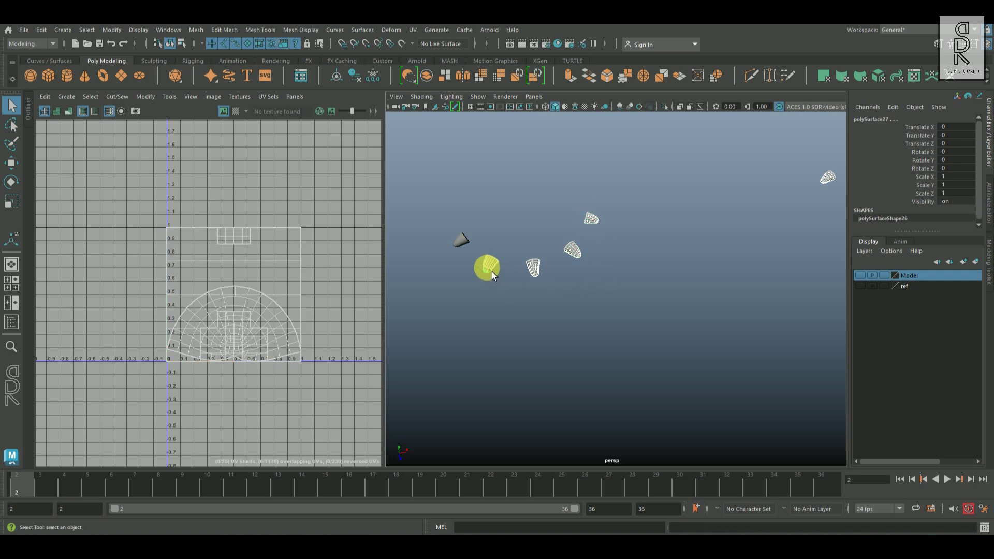
{"action": "key", "text": "g"}
{"action": "left_click", "coordinate": [465, 243], "text": "shift"}
{"action": "key", "text": "g"}
{"action": "scroll", "coordinate": [528, 277], "scroll_direction": "down", "scroll_amount": 5}
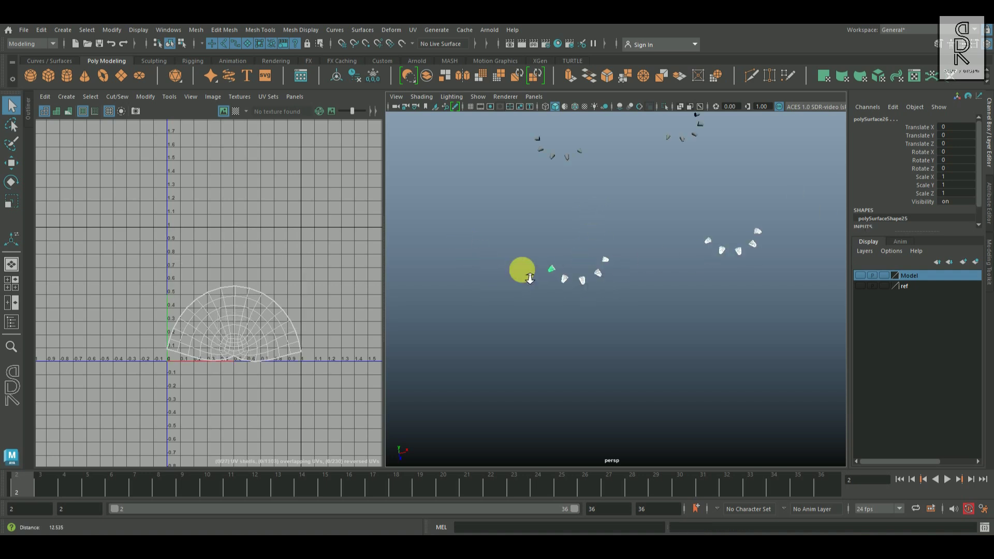
Step: Add all five claws of the right rear foot to the selection and repeat the UV transfer
{"action": "left_click", "coordinate": [595, 230], "text": "shift"}
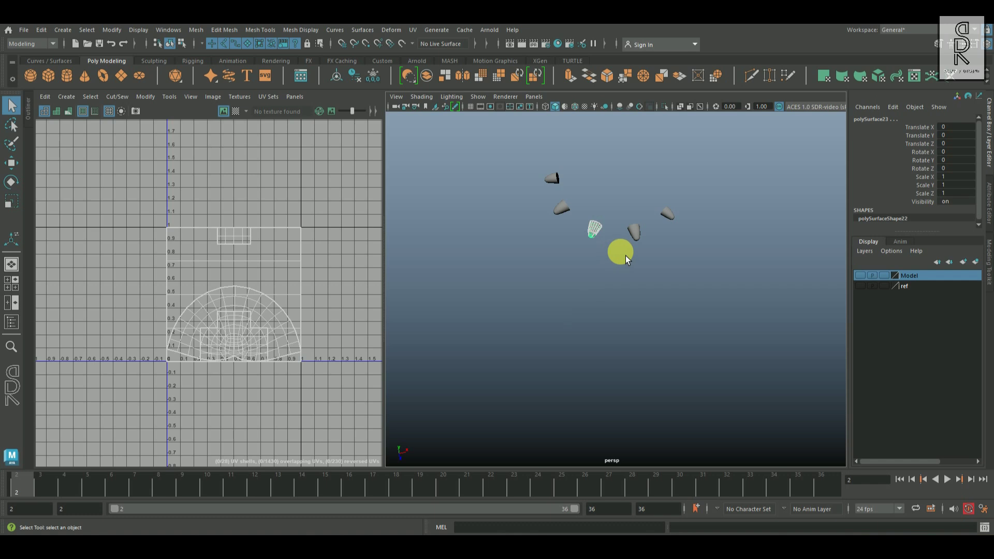
{"action": "left_click", "coordinate": [635, 232], "text": "shift"}
{"action": "left_click", "coordinate": [668, 215], "text": "shift"}
{"action": "left_click", "coordinate": [561, 209], "text": "shift"}
{"action": "left_click", "coordinate": [552, 179], "text": "shift"}
{"action": "key", "text": "g"}
Step: Repeat the UV transfer one by one for all five claws of the left rear foot
{"action": "right_click_drag", "start_coordinate": [637, 270], "coordinate": [523, 298], "text": "alt"}
{"action": "left_click_drag", "start_coordinate": [523, 298], "coordinate": [609, 306], "text": "alt"}
{"action": "right_click_drag", "start_coordinate": [609, 307], "coordinate": [713, 426], "text": "alt"}
{"action": "left_click_drag", "start_coordinate": [712, 427], "coordinate": [627, 357], "text": "alt"}
{"action": "right_click_drag", "start_coordinate": [627, 358], "coordinate": [723, 420], "text": "alt"}
{"action": "left_click_drag", "start_coordinate": [695, 291], "coordinate": [722, 346], "text": "shift"}
{"action": "key", "text": "g"}
{"action": "left_click_drag", "start_coordinate": [744, 273], "coordinate": [754, 333], "text": "shift"}
{"action": "key", "text": "g"}
{"action": "left_click", "coordinate": [765, 238], "text": "shift"}
{"action": "key", "text": "g"}
{"action": "left_click", "coordinate": [645, 285], "text": "shift"}
{"action": "key", "text": "g"}
{"action": "left_click", "coordinate": [613, 260], "text": "shift"}
{"action": "key", "text": "g"}
{"action": "right_click_drag", "start_coordinate": [673, 361], "coordinate": [634, 339], "text": "alt"}
{"action": "left_click_drag", "start_coordinate": [635, 340], "coordinate": [647, 334], "text": "alt"}
{"action": "middle_click_drag", "start_coordinate": [647, 334], "coordinate": [681, 294], "text": "alt"}
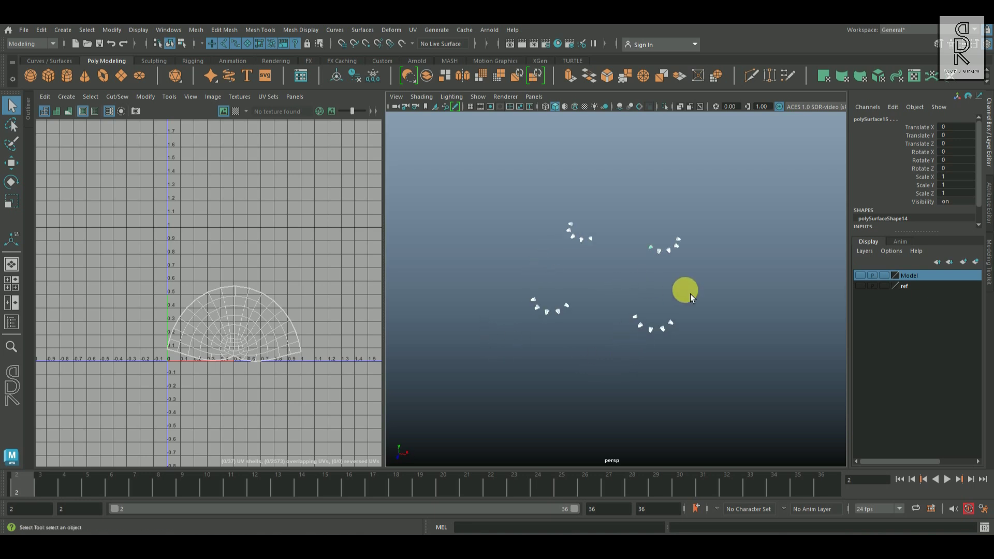
Step: Examine the transferred UVs of all claws on the four feet with the checker texture displayed, and hide it again
{"action": "left_click", "coordinate": [236, 111]}
{"action": "right_click_drag", "start_coordinate": [565, 271], "coordinate": [724, 342], "text": "alt"}
{"action": "middle_click_drag", "start_coordinate": [724, 342], "coordinate": [595, 249], "text": "alt"}
{"action": "right_click_drag", "start_coordinate": [595, 248], "coordinate": [642, 305], "text": "alt"}
{"action": "middle_click_drag", "start_coordinate": [642, 304], "coordinate": [634, 215], "text": "alt"}
{"action": "right_click_drag", "start_coordinate": [634, 214], "coordinate": [609, 296], "text": "alt"}
{"action": "left_click", "coordinate": [682, 293]}
{"action": "right_click_drag", "start_coordinate": [683, 294], "coordinate": [468, 300], "text": "alt"}
{"action": "left_click_drag", "start_coordinate": [442, 124], "coordinate": [750, 375]}
{"action": "left_click_drag", "start_coordinate": [700, 262], "coordinate": [641, 242], "text": "alt"}
{"action": "right_click_drag", "start_coordinate": [641, 241], "coordinate": [774, 262], "text": "alt"}
{"action": "right_click_drag", "start_coordinate": [536, 408], "coordinate": [587, 358], "text": "alt"}
{"action": "left_click_drag", "start_coordinate": [586, 359], "coordinate": [616, 342], "text": "alt"}
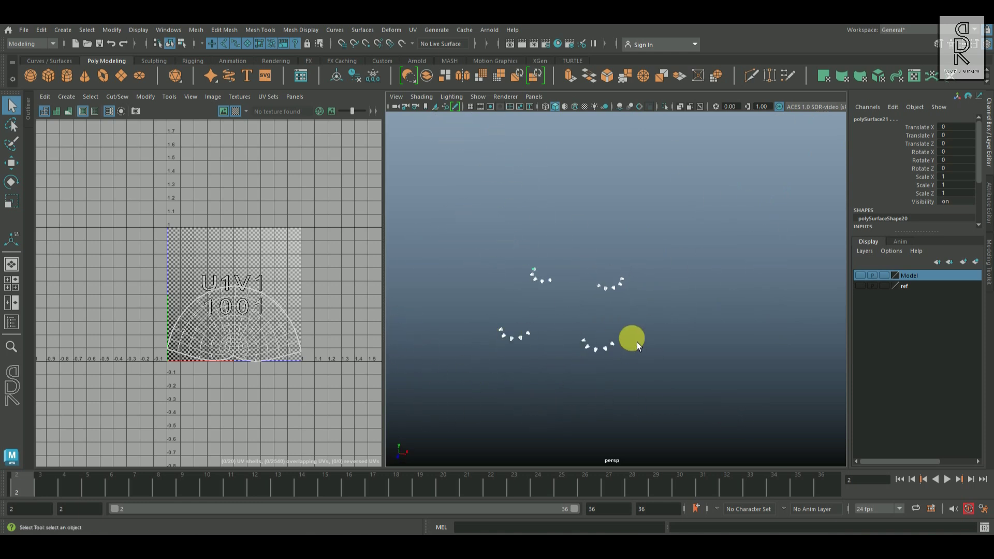
{"action": "left_click", "coordinate": [236, 112]}
Step: Show the Model layer again, select all turtle meshes and freeze their transformations
{"action": "left_click", "coordinate": [859, 276]}
{"action": "left_click", "coordinate": [446, 184]}
{"action": "left_click_drag", "start_coordinate": [446, 184], "coordinate": [745, 415]}
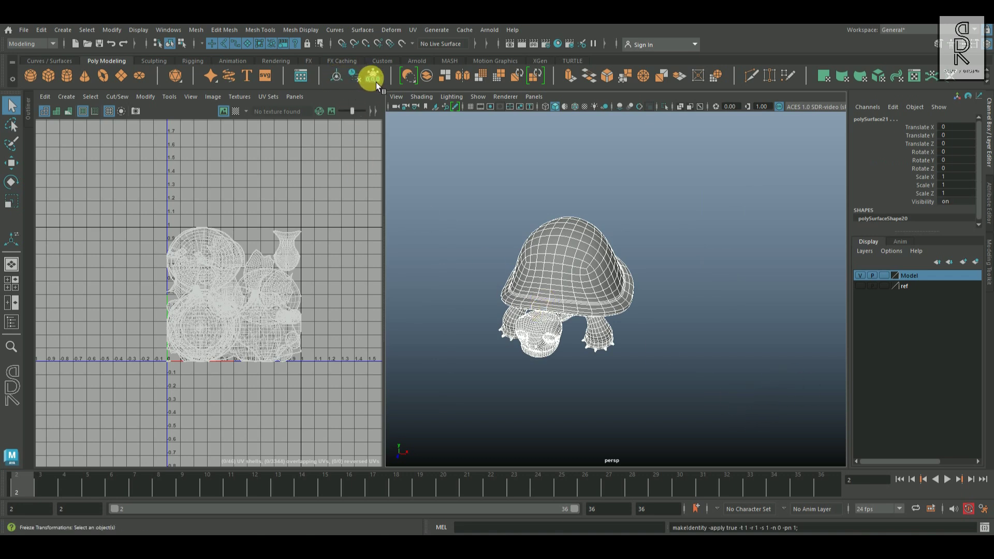
{"action": "left_click_drag", "start_coordinate": [762, 321], "coordinate": [723, 280], "text": "alt"}
{"action": "right_click_drag", "start_coordinate": [668, 338], "coordinate": [656, 316], "text": "alt"}
{"action": "left_click", "coordinate": [708, 330]}
{"action": "middle_click_drag", "start_coordinate": [656, 316], "coordinate": [740, 344], "text": "alt"}
{"action": "mouse_move", "coordinate": [741, 345]}
{"action": "left_mouse_down", "text": "alt"}
{"action": "mouse_move", "coordinate": [739, 353]}
{"action": "mouse_move", "coordinate": [802, 293]}
{"action": "mouse_move", "coordinate": [740, 331]}
{"action": "left_mouse_up", "text": "alt"}
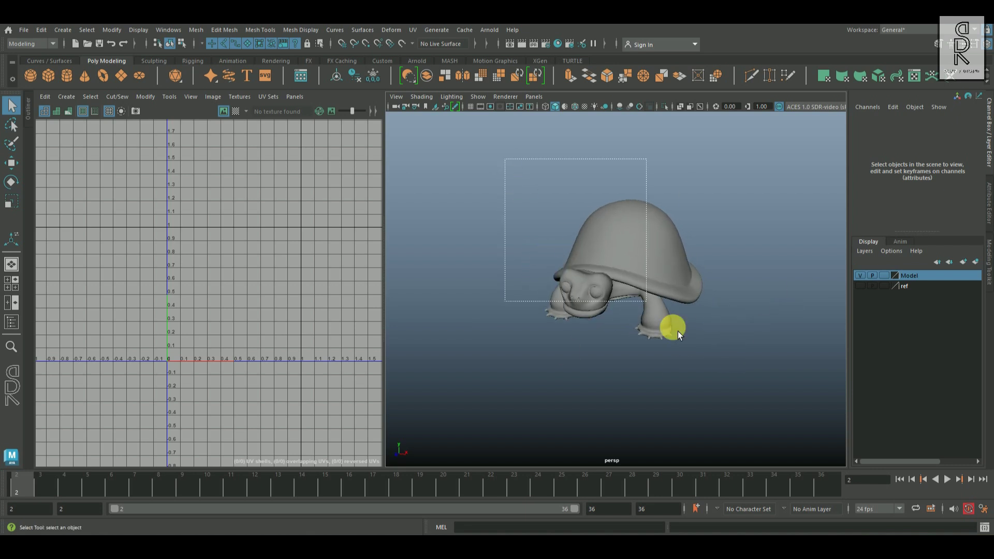
Step: Delete the non-deformer history of all turtle meshes and lay out all their UVs together
{"action": "left_click_drag", "start_coordinate": [678, 330], "coordinate": [776, 395]}
{"action": "scroll", "coordinate": [331, 278], "scroll_direction": "down", "scroll_amount": 3}
{"action": "right_click_drag", "start_coordinate": [248, 261], "coordinate": [160, 213]}
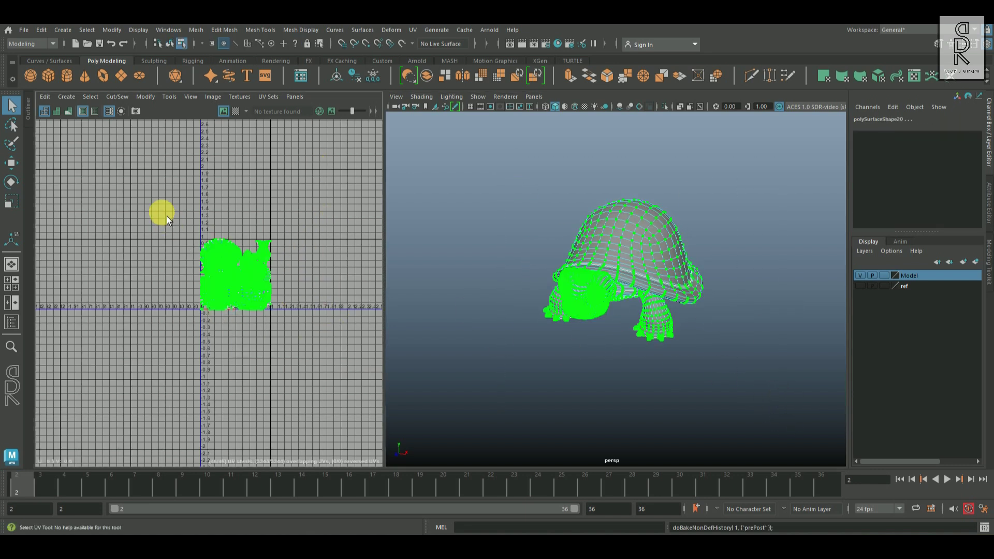
{"action": "right_click", "coordinate": [336, 213], "text": "shift"}
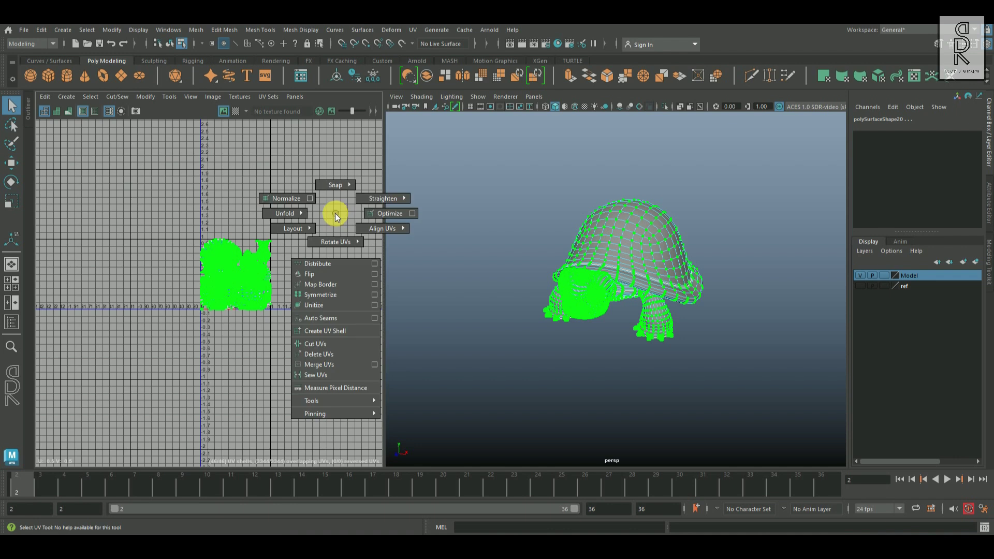
{"action": "right_click_drag", "start_coordinate": [282, 235], "coordinate": [170, 270], "text": "shift"}
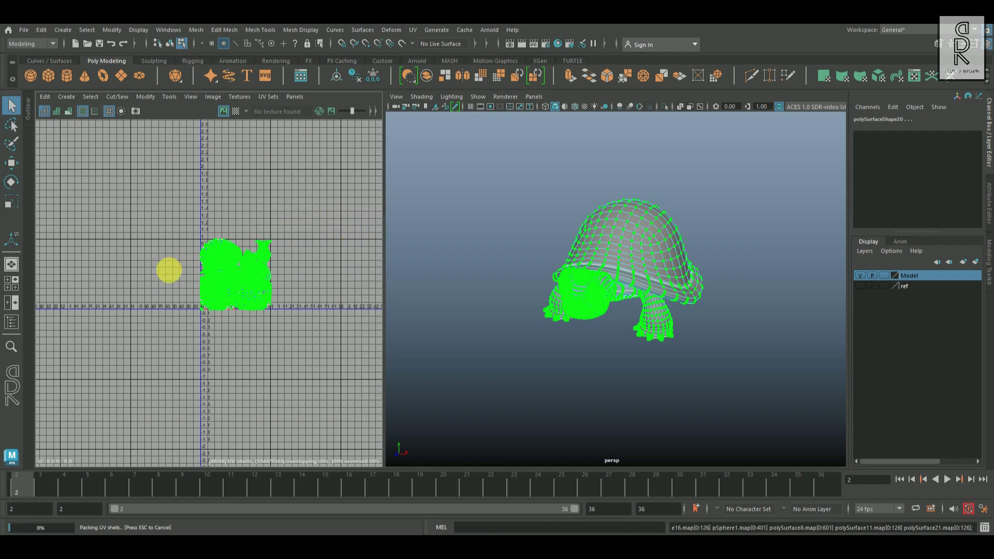
Step: Examine the packed UV shells up close for spacing and overlaps
{"action": "scroll", "coordinate": [313, 334], "scroll_direction": "up", "scroll_amount": 3}
{"action": "left_click", "coordinate": [270, 297]}
{"action": "middle_click_drag", "start_coordinate": [263, 290], "coordinate": [294, 309], "text": "alt"}
{"action": "scroll", "coordinate": [187, 297], "scroll_direction": "up", "scroll_amount": 4}
{"action": "middle_click_drag", "start_coordinate": [221, 289], "coordinate": [225, 309], "text": "alt"}
{"action": "scroll", "coordinate": [224, 309], "scroll_direction": "up", "scroll_amount": 3}
{"action": "scroll", "coordinate": [249, 352], "scroll_direction": "down", "scroll_amount": 2}
{"action": "middle_click_drag", "start_coordinate": [133, 338], "coordinate": [189, 342], "text": "alt"}
{"action": "scroll", "coordinate": [214, 316], "scroll_direction": "down", "scroll_amount": 3}
Step: Select all UV shells and scale them down very slightly about their common centre
{"action": "left_click_drag", "start_coordinate": [95, 130], "coordinate": [371, 388]}
{"action": "left_click", "coordinate": [184, 273]}
{"action": "left_click", "coordinate": [11, 201]}
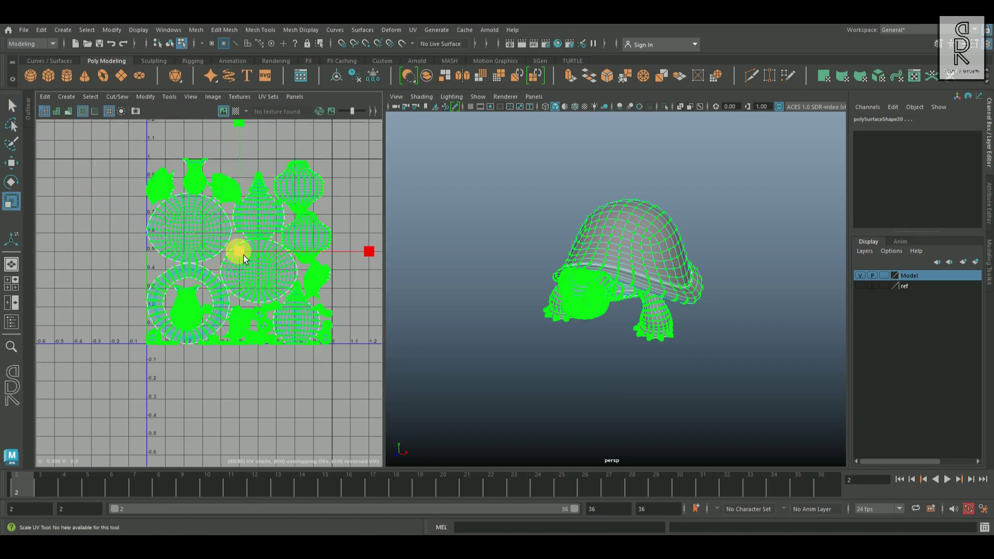
{"action": "left_click_drag", "start_coordinate": [241, 256], "coordinate": [239, 259]}
{"action": "left_click", "coordinate": [260, 430]}
{"action": "scroll", "coordinate": [258, 339], "scroll_direction": "up", "scroll_amount": 3}
{"action": "middle_click_drag", "start_coordinate": [266, 370], "coordinate": [241, 378], "text": "alt"}
Step: Select the whole turtle in object mode and examine its UVs with the checker texture displayed
{"action": "right_click_drag", "start_coordinate": [624, 243], "coordinate": [722, 204]}
{"action": "left_click", "coordinate": [491, 154]}
{"action": "left_click_drag", "start_coordinate": [490, 154], "coordinate": [760, 414]}
{"action": "left_click", "coordinate": [235, 112]}
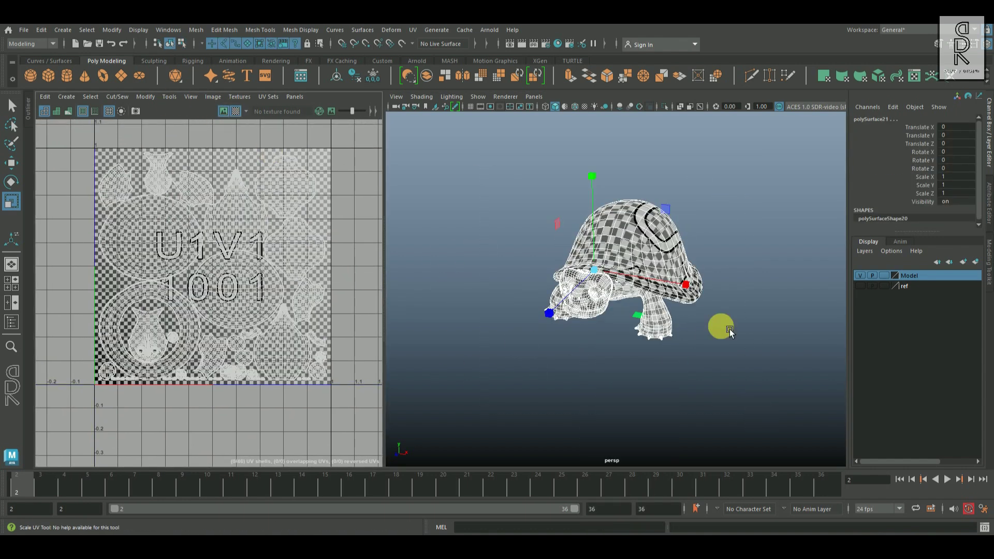
{"action": "left_click_drag", "start_coordinate": [445, 269], "coordinate": [407, 267], "text": "alt"}
{"action": "left_click", "coordinate": [12, 106]}
{"action": "right_click_drag", "start_coordinate": [594, 333], "coordinate": [637, 326], "text": "alt"}
{"action": "left_click_drag", "start_coordinate": [637, 326], "coordinate": [630, 354], "text": "alt"}
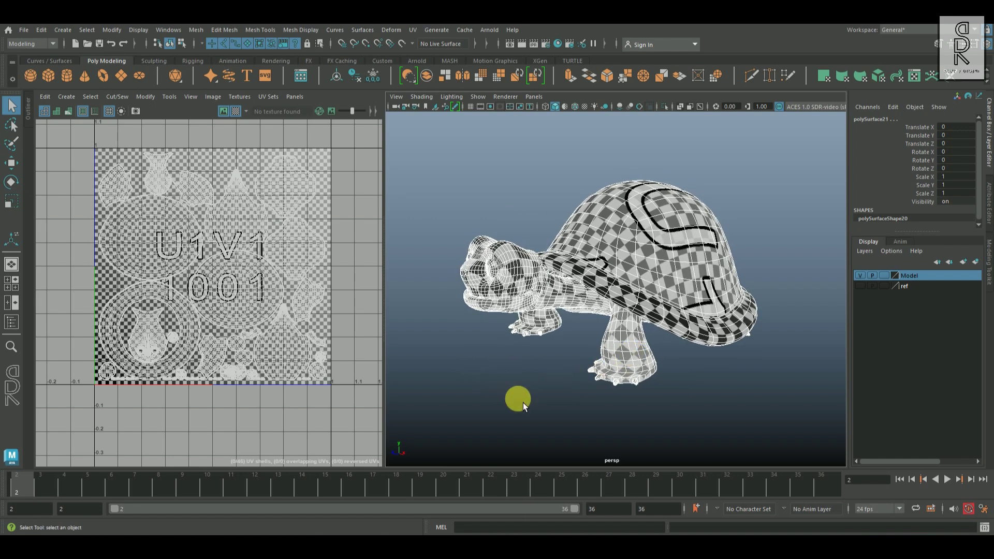